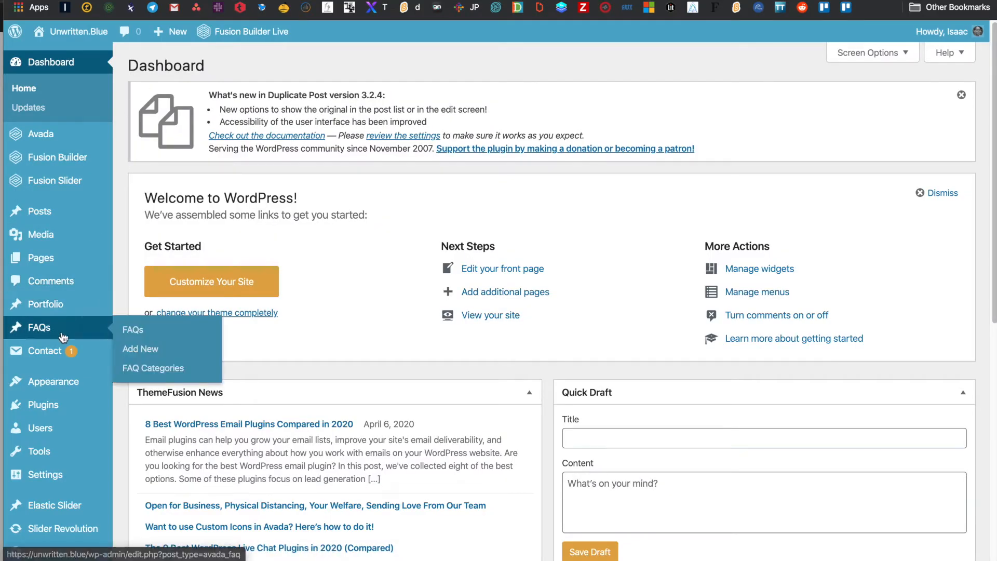
# - Open the Portfolio items list from the admin sidebar's Portfolio menu
pyautogui.moveTo(60, 309)
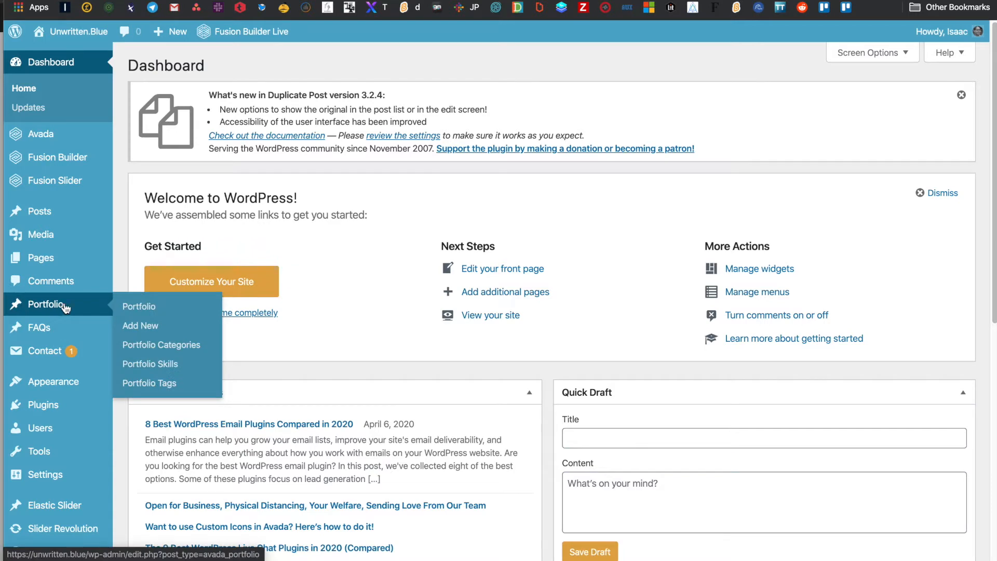
pyautogui.click(136, 308)
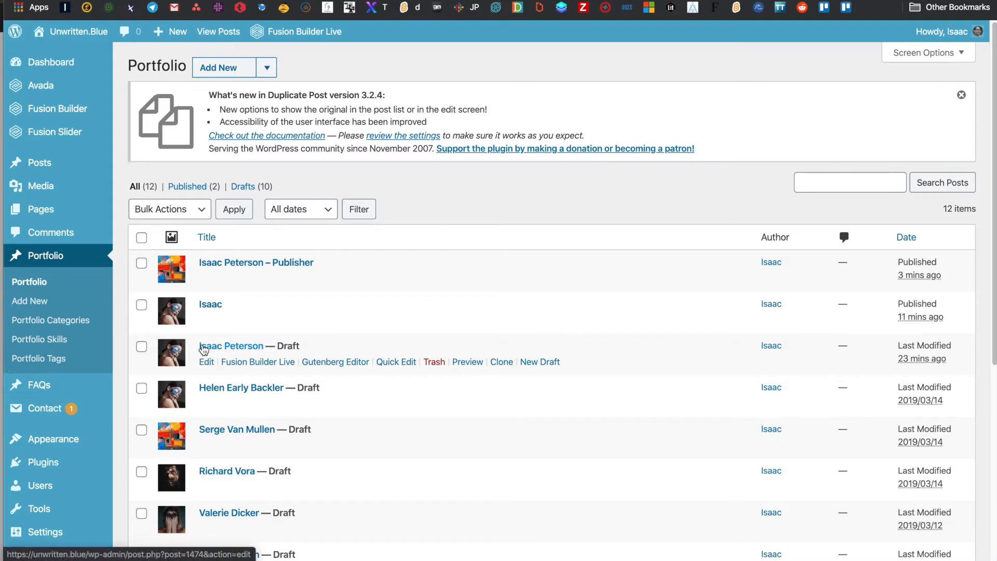
# - Clone the existing artist's portfolio draft and open the new copy for editing
pyautogui.scroll(-1, 203, 348)
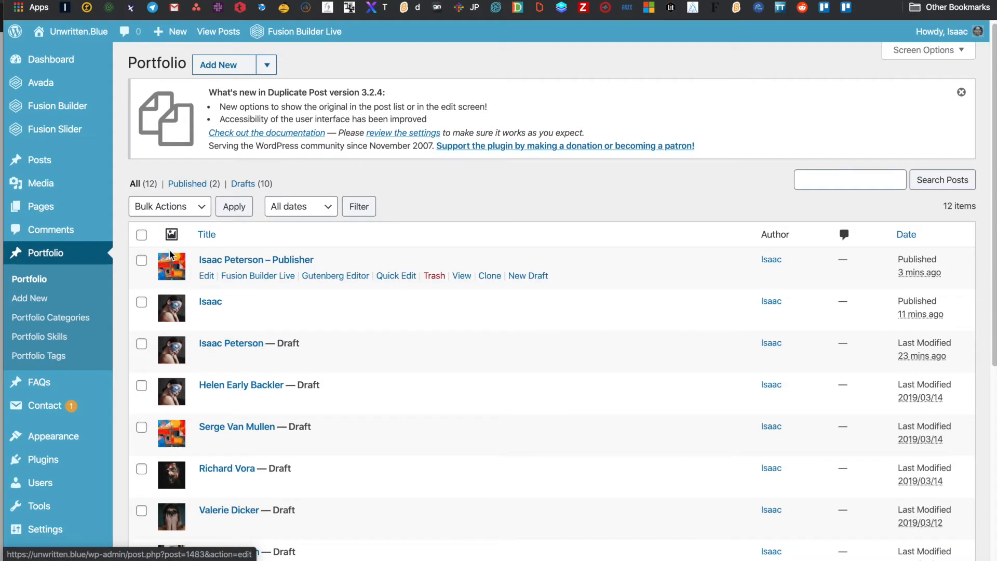
pyautogui.scroll(-2, 174, 359)
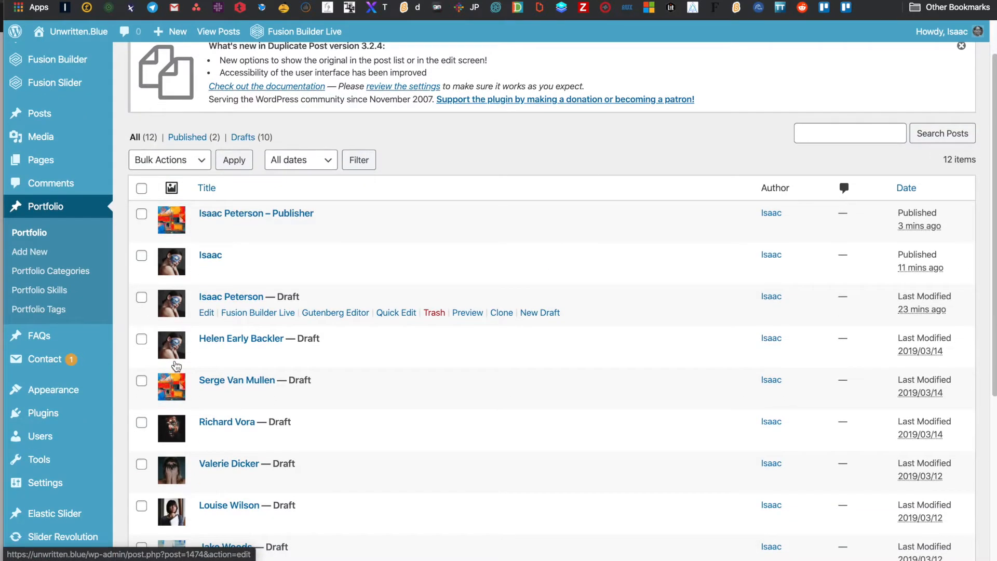
pyautogui.scroll(-3, 176, 366)
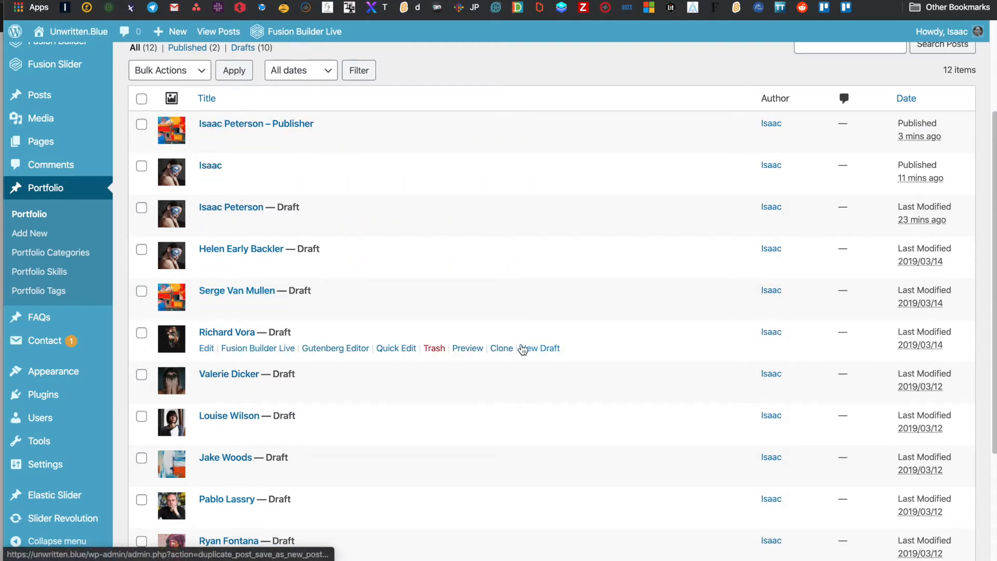
pyautogui.click(506, 350)
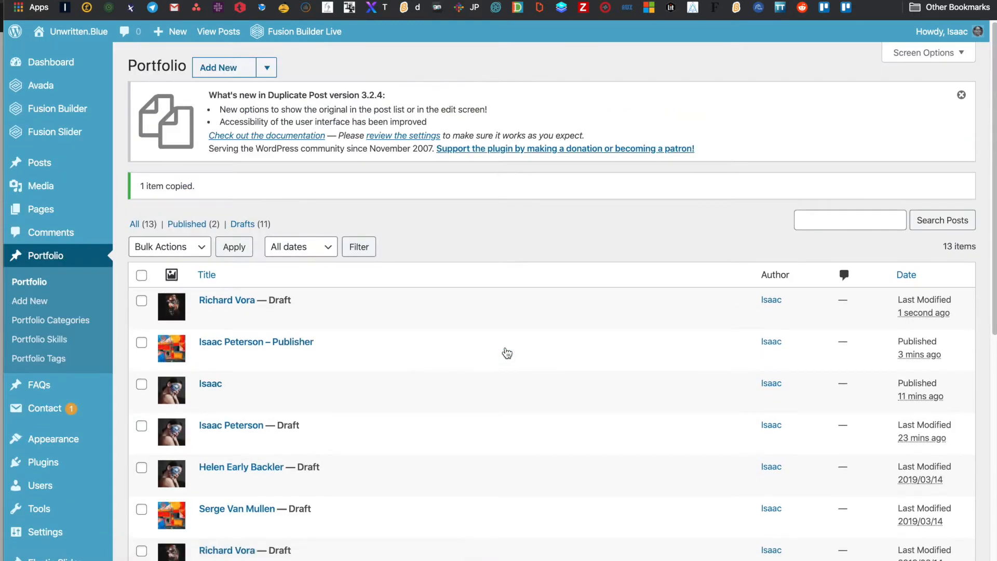
pyautogui.click(212, 303)
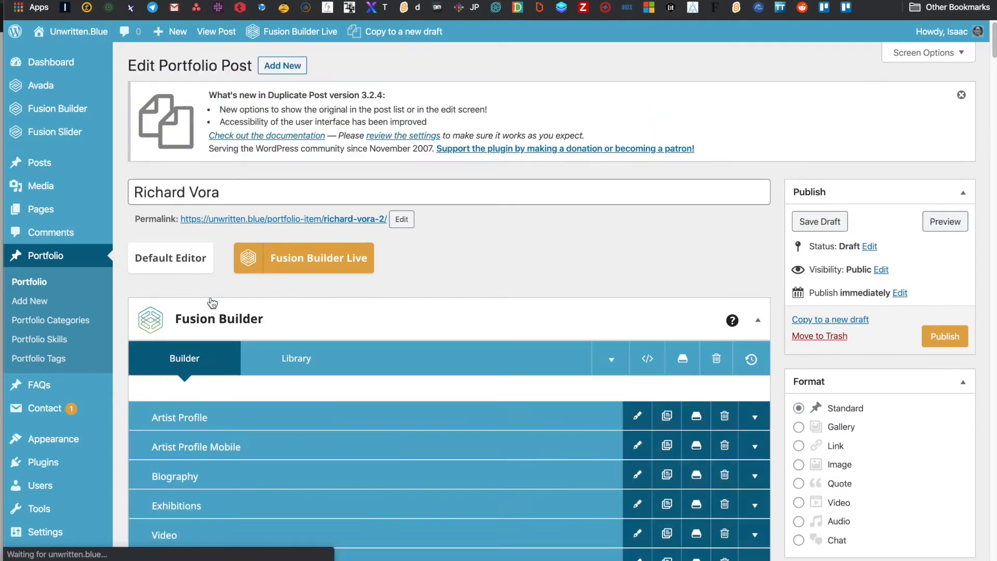
# - Retitle the copied post with the new artist's name and update its permalink slug to match
pyautogui.tripleClick(261, 187)
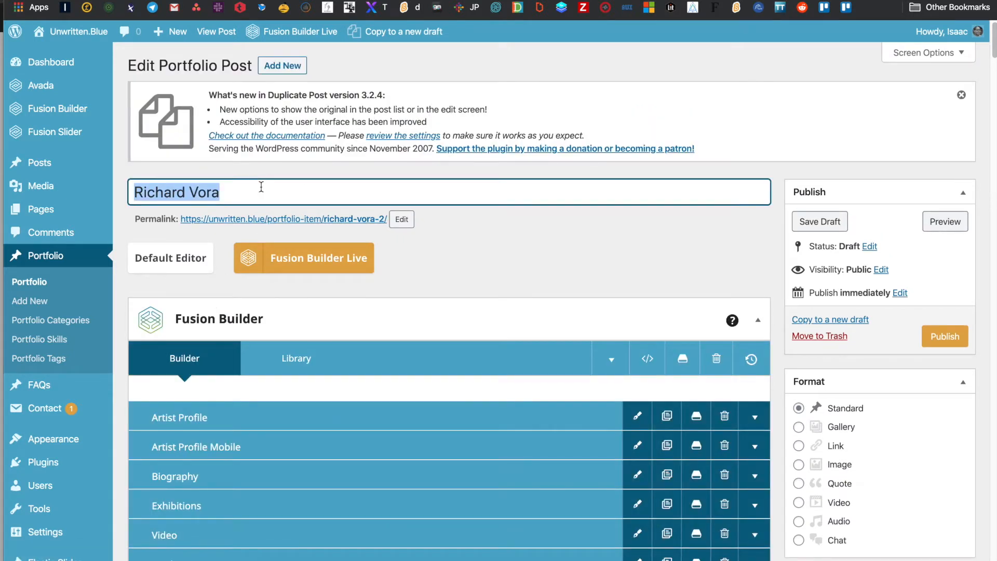
pyautogui.press('BackSpace')
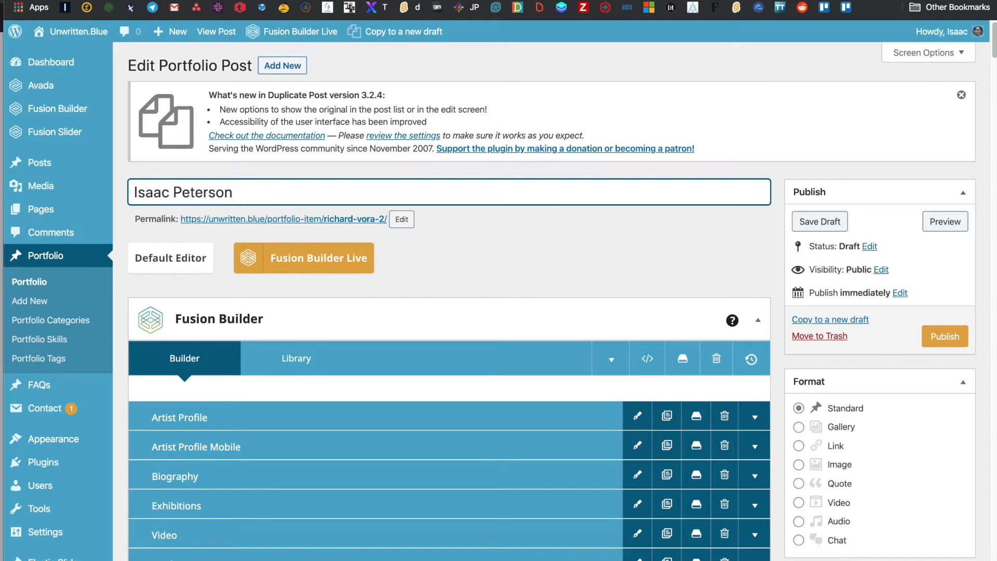
pyautogui.click(397, 218)
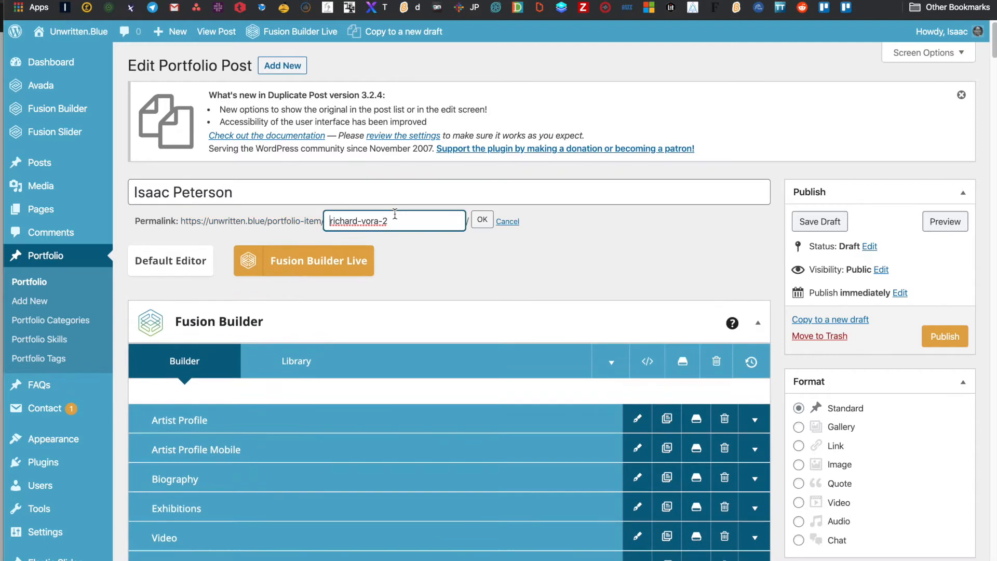
pyautogui.tripleClick(400, 220)
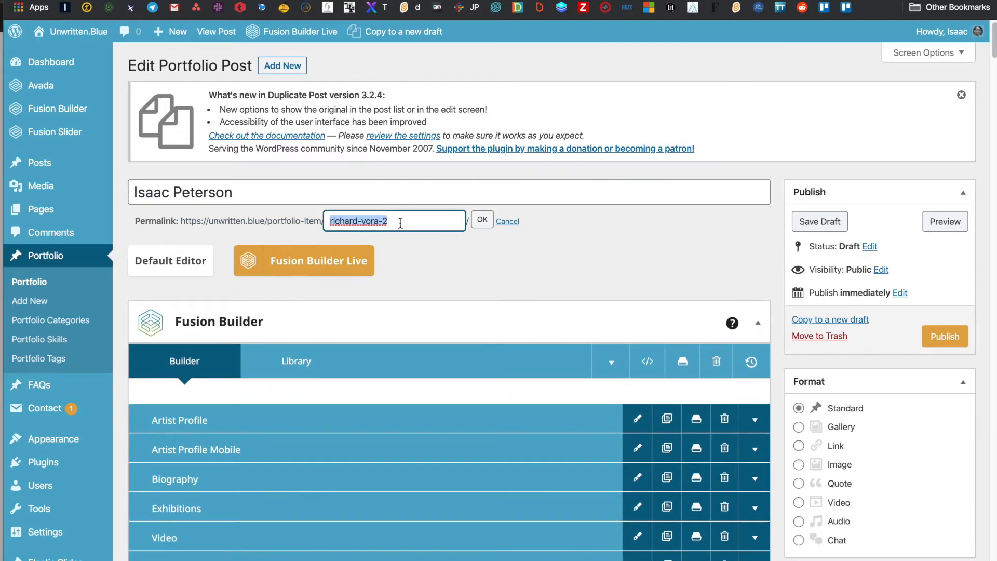
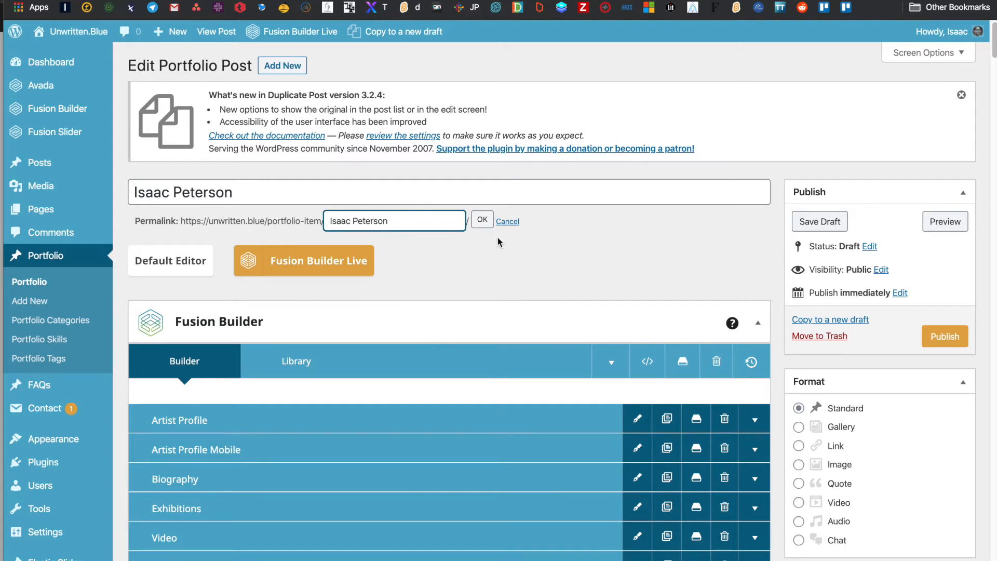
pyautogui.click(490, 222)
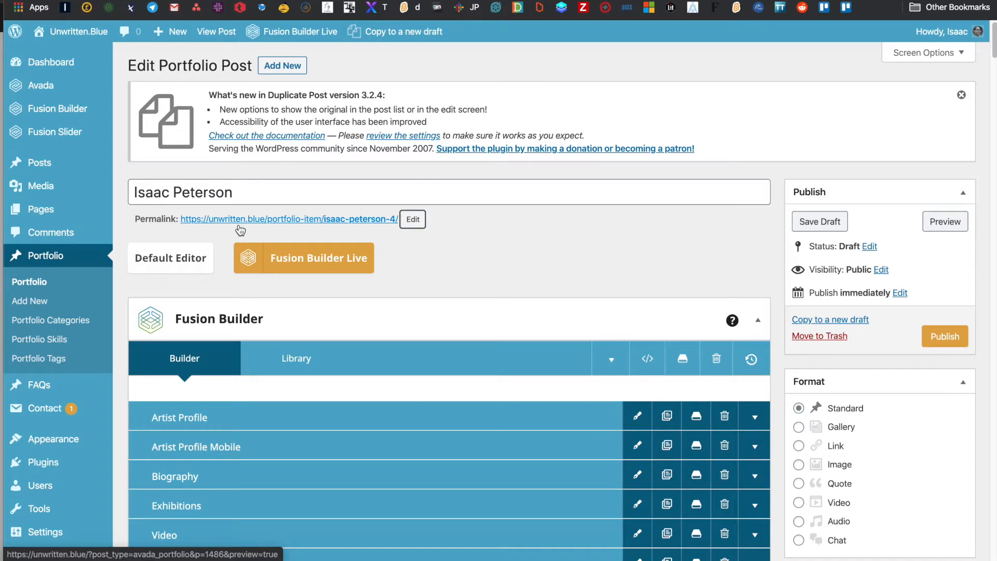
pyautogui.scroll(-5, 516, 294)
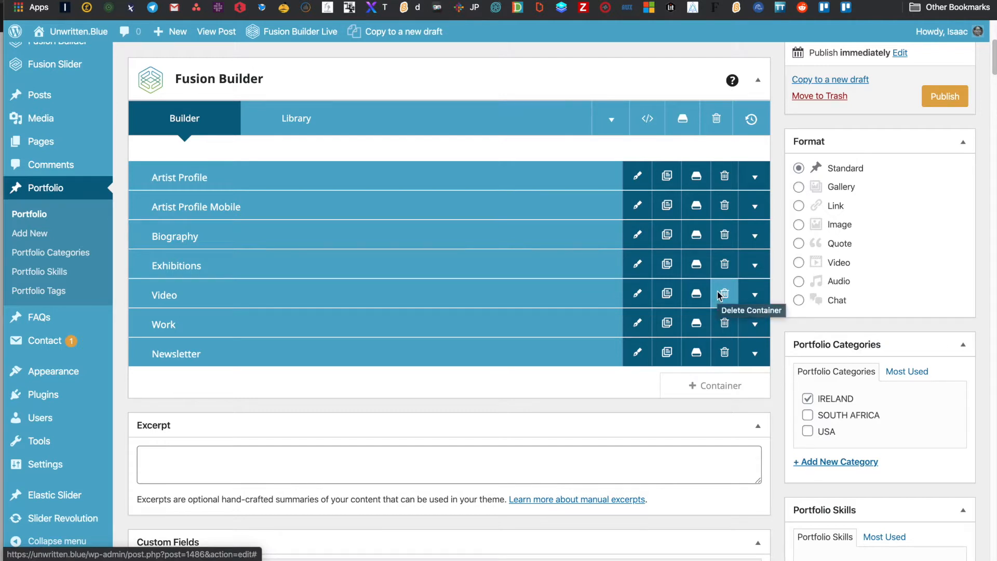
# - Expand the Video container to reveal its title, separator and Vimeo video, then start adding an element below
pyautogui.click(638, 294)
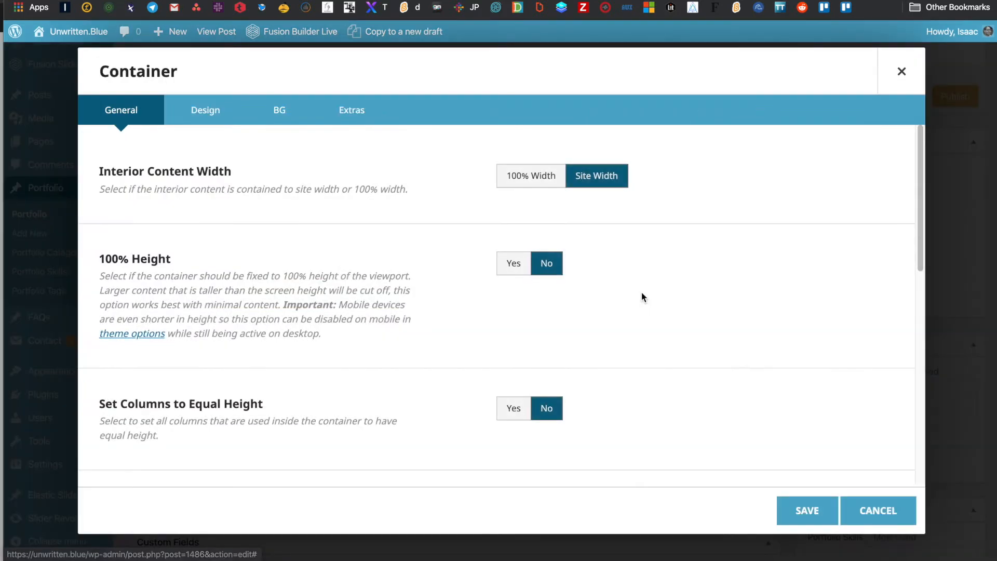
pyautogui.click(877, 511)
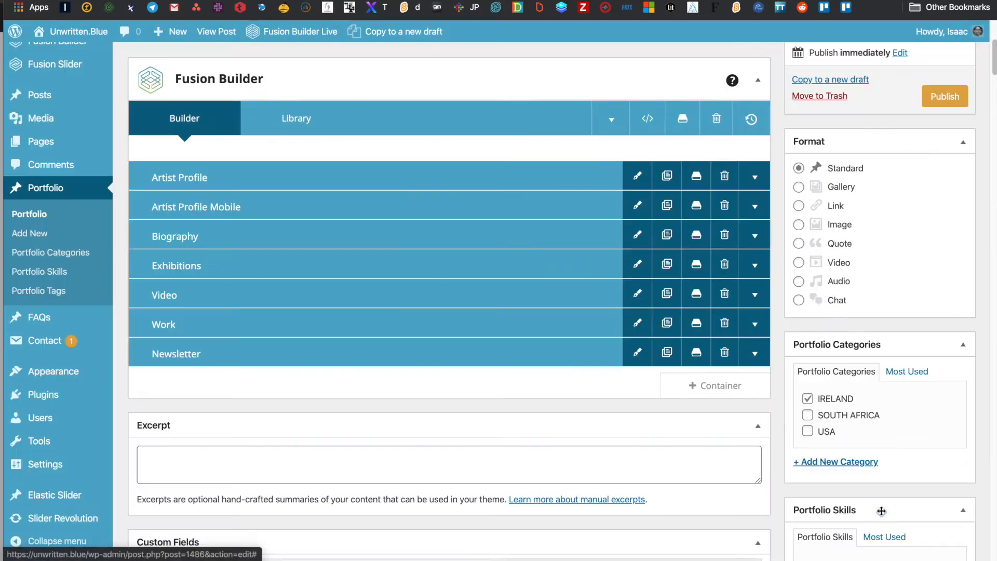
pyautogui.click(755, 294)
pyautogui.scroll(-5, 405, 357)
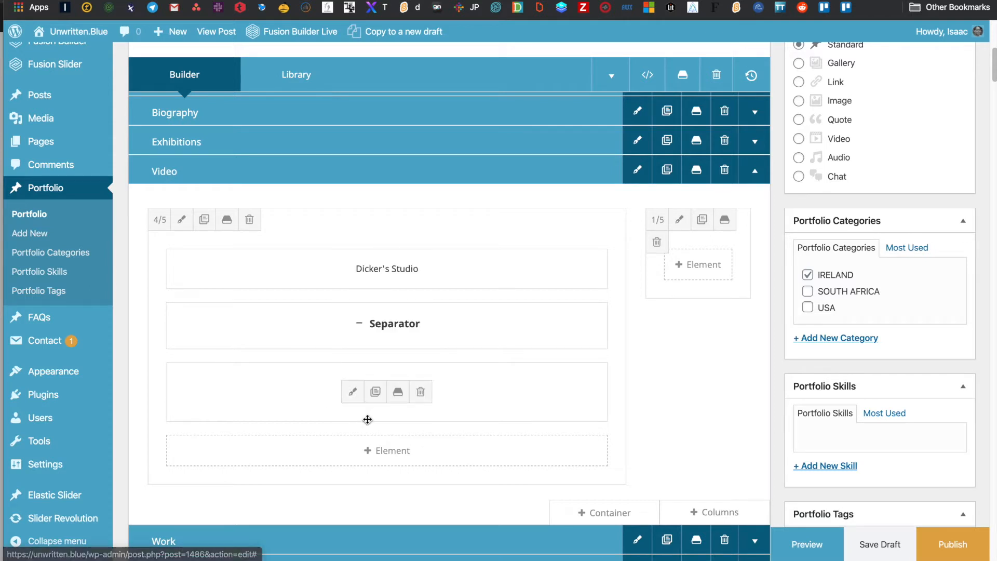
pyautogui.click(367, 455)
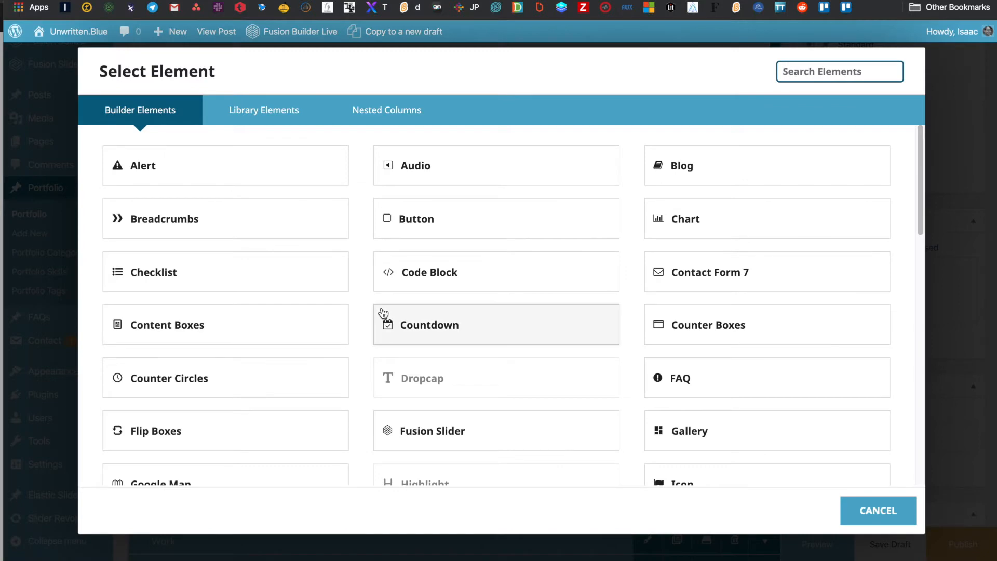
pyautogui.write('you')
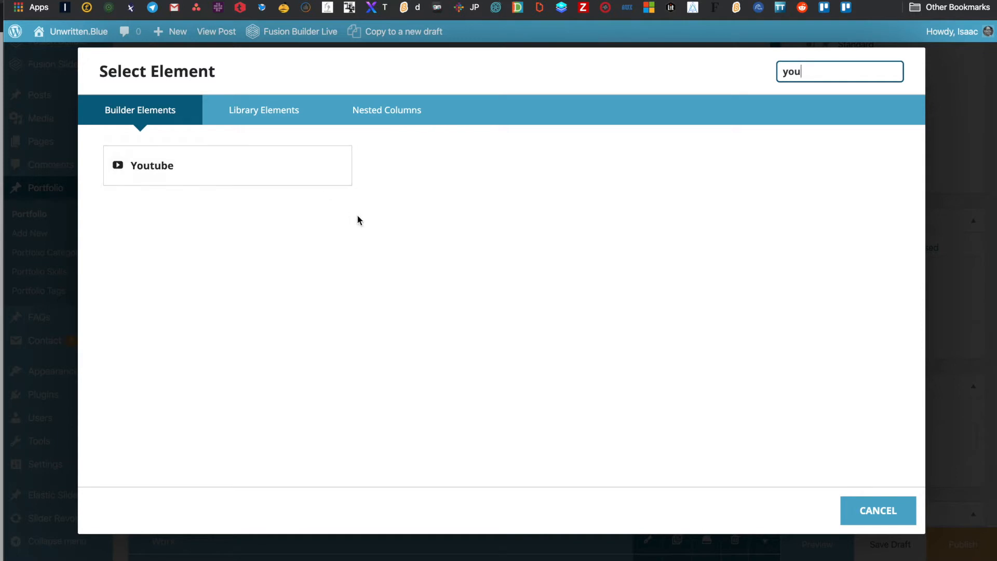
pyautogui.click(300, 172)
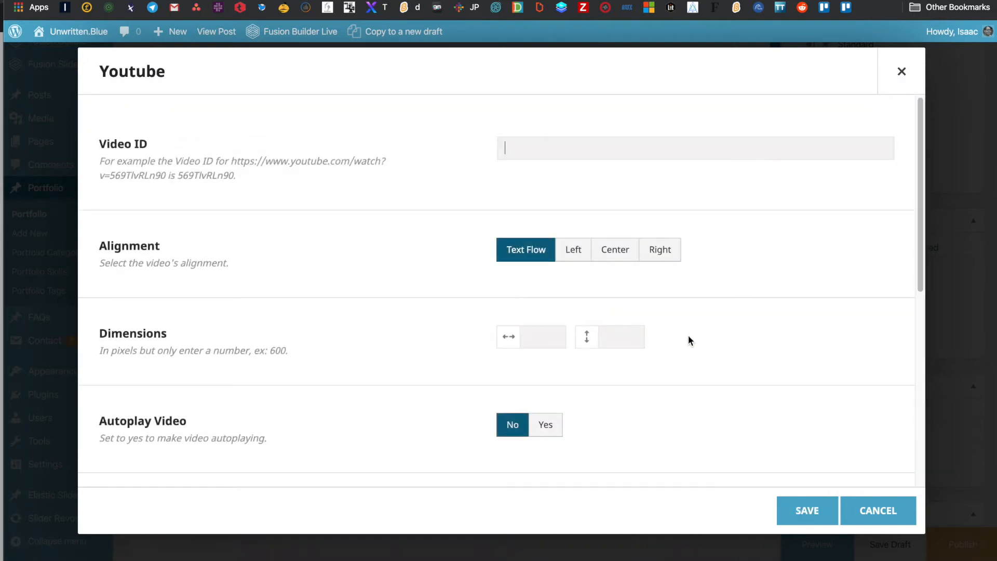
pyautogui.click(807, 510)
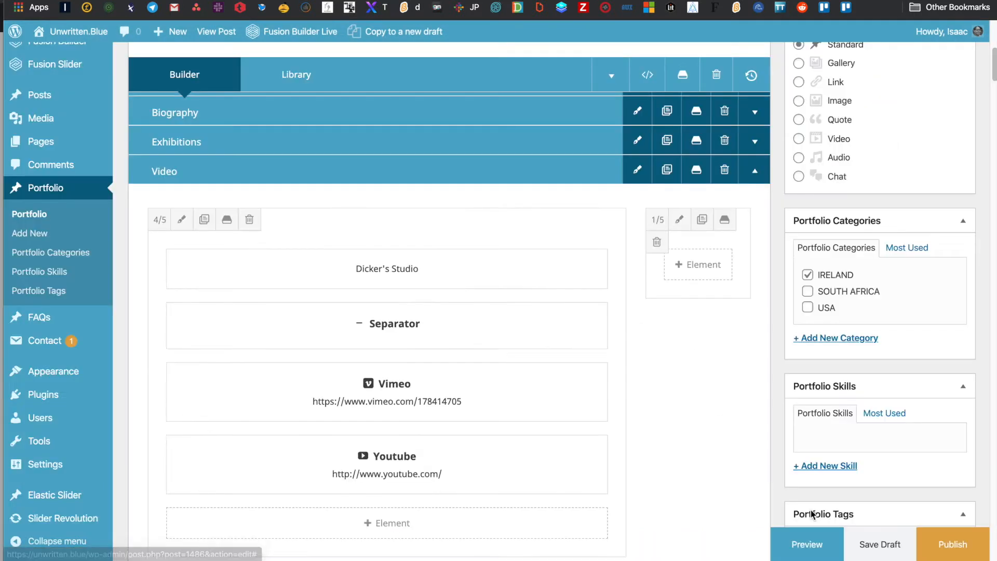
pyautogui.click(353, 468)
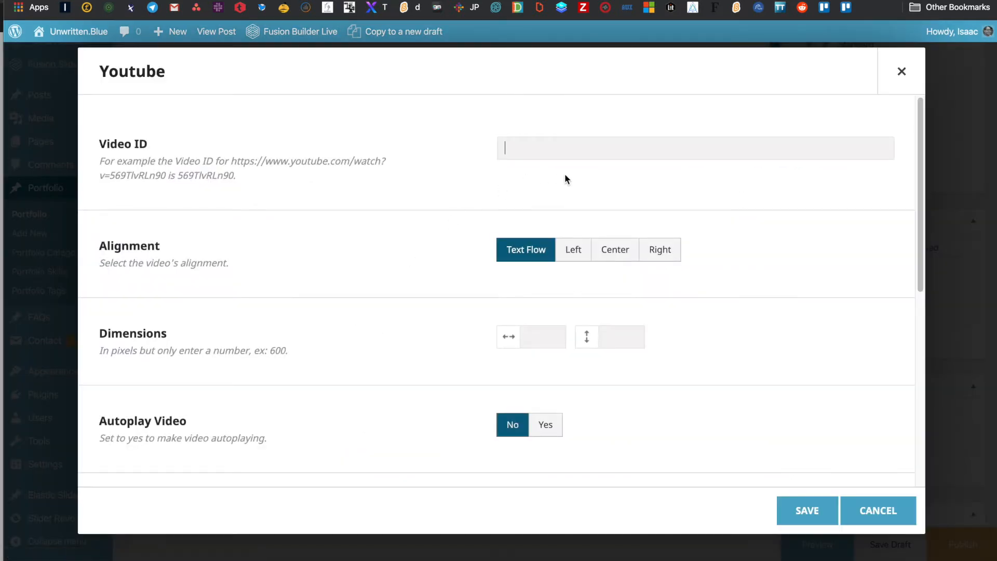
pyautogui.click(903, 73)
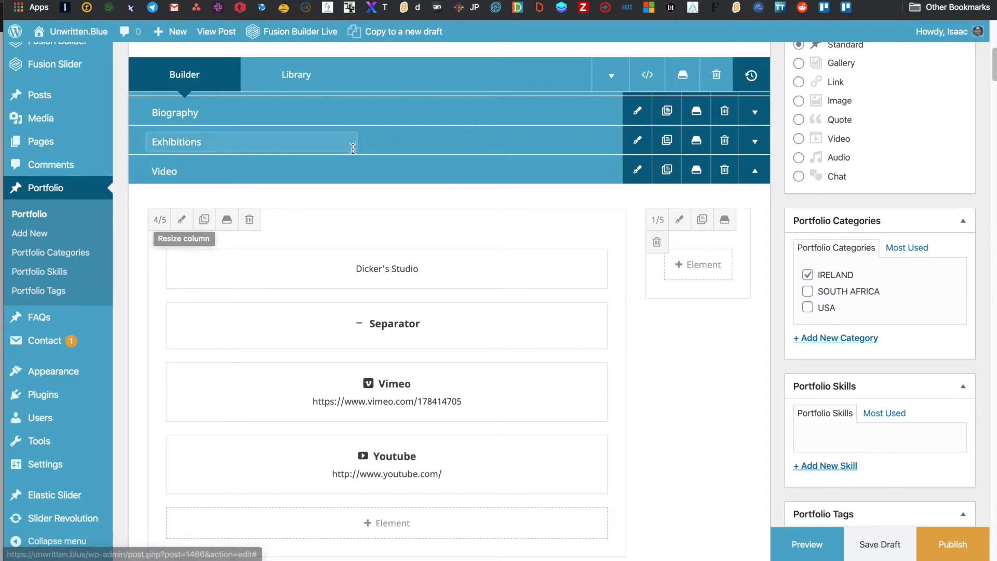
pyautogui.scroll(-2, 376, 294)
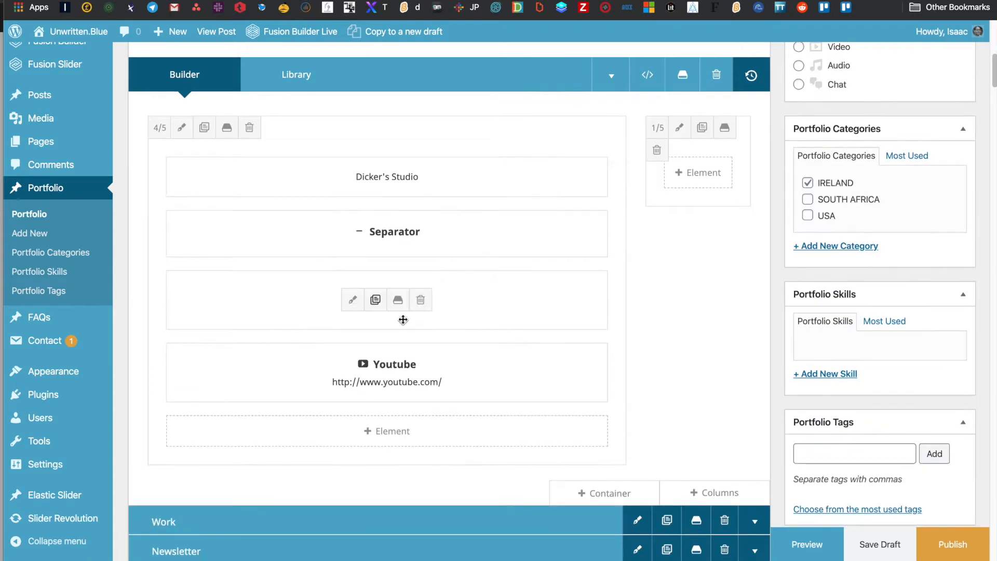
# - Insert a new row of three 1/3 columns beneath the Video elements
pyautogui.click(707, 492)
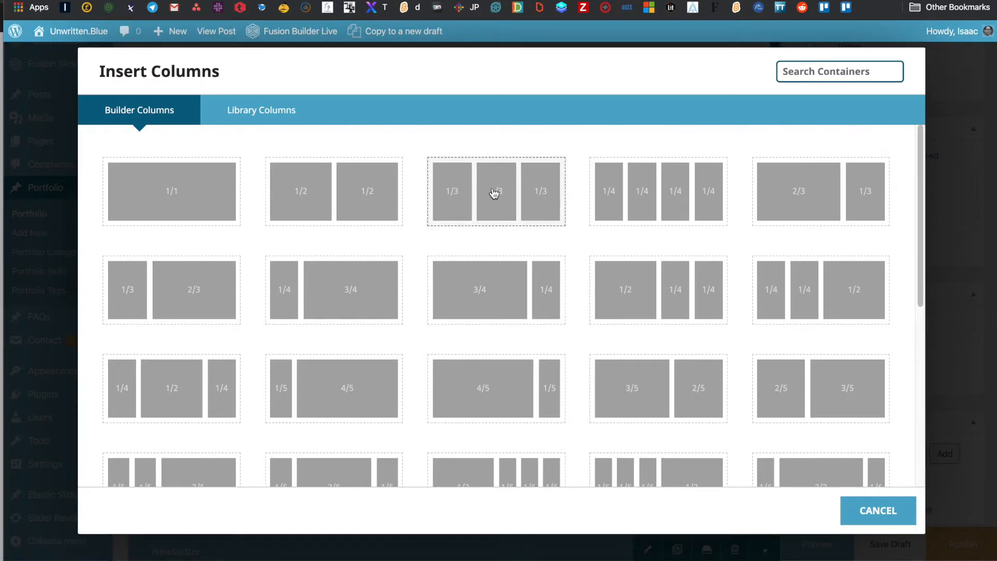
pyautogui.click(494, 193)
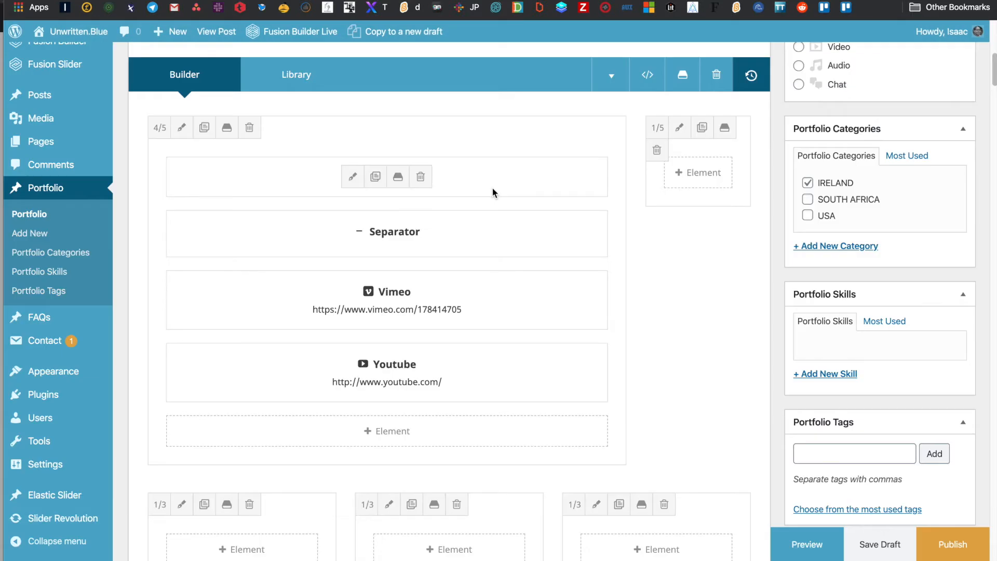
pyautogui.scroll(-3, 476, 230)
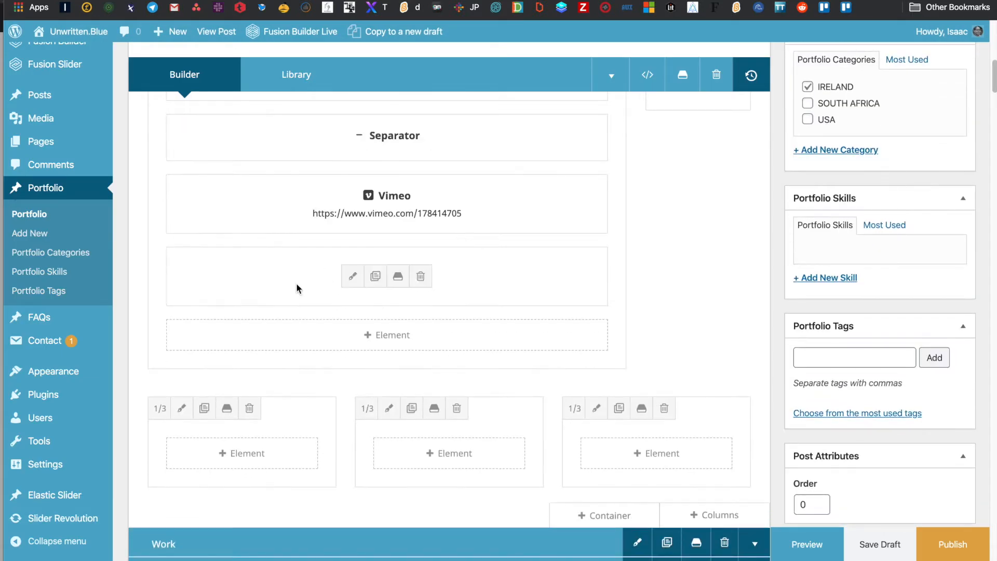
pyautogui.click(254, 462)
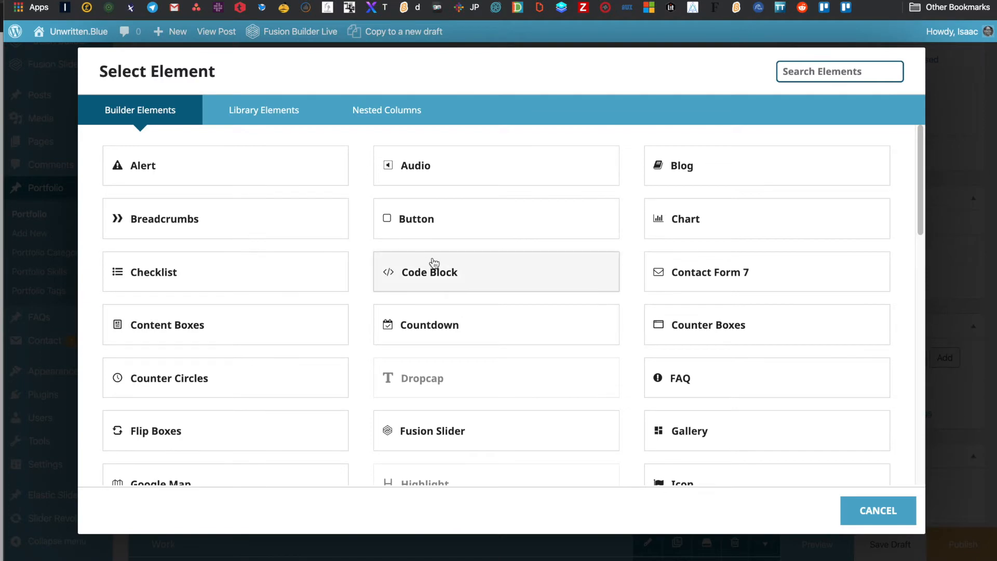
pyautogui.scroll(-7, 414, 383)
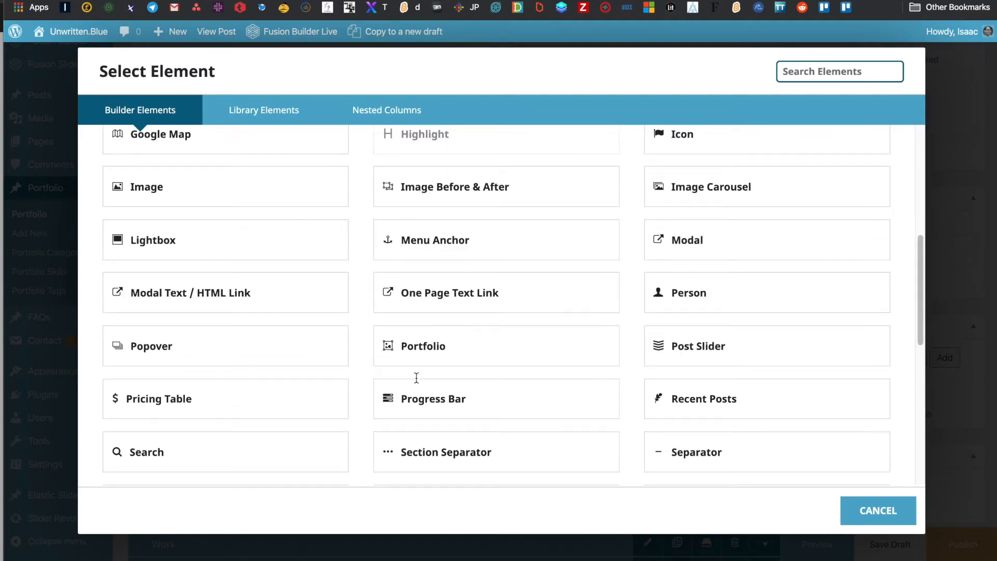
pyautogui.scroll(-9, 416, 378)
pyautogui.scroll(15, 416, 377)
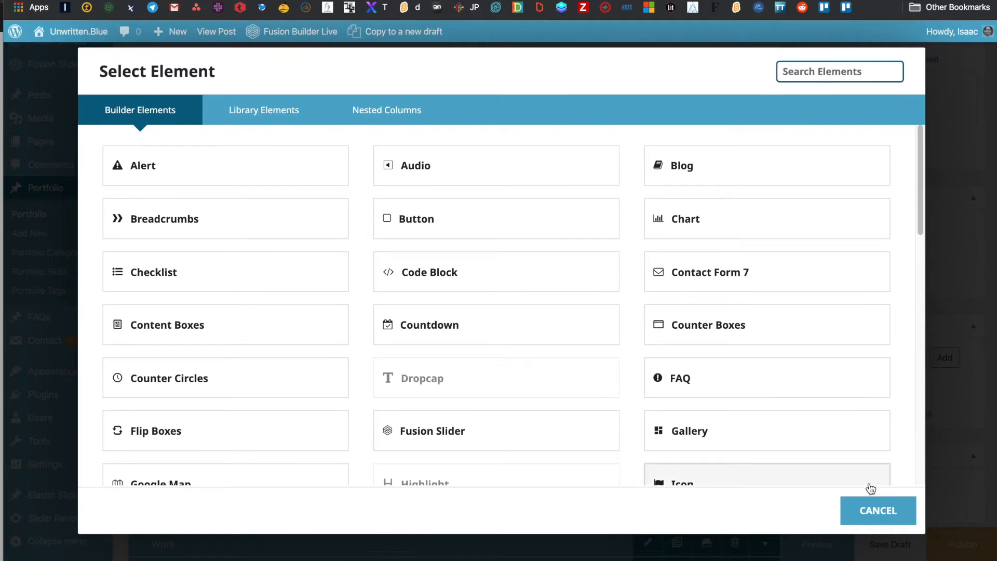
pyautogui.click(870, 511)
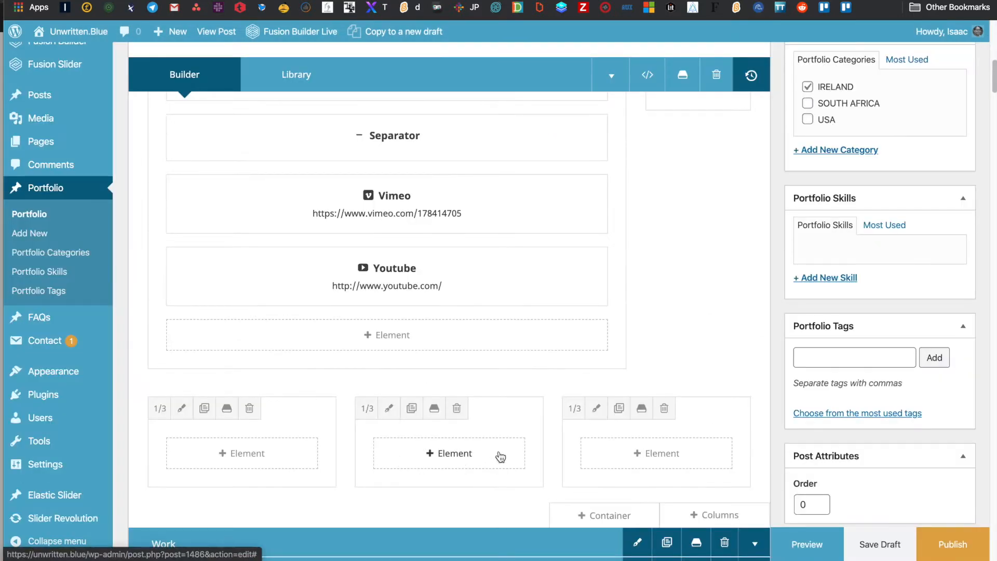
# - Resize the row's first column to 1/5 width
pyautogui.click(160, 408)
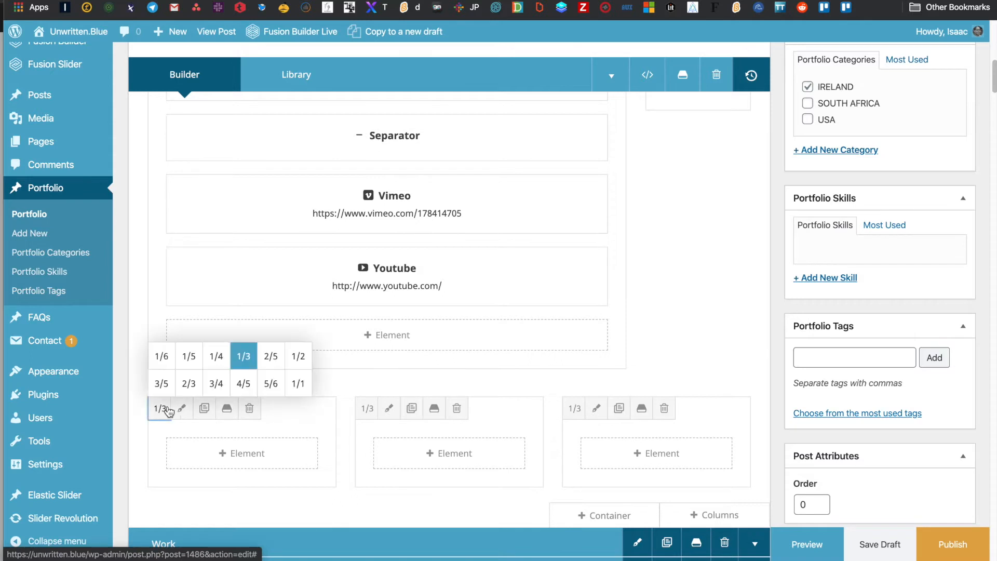
pyautogui.click(297, 357)
pyautogui.click(159, 408)
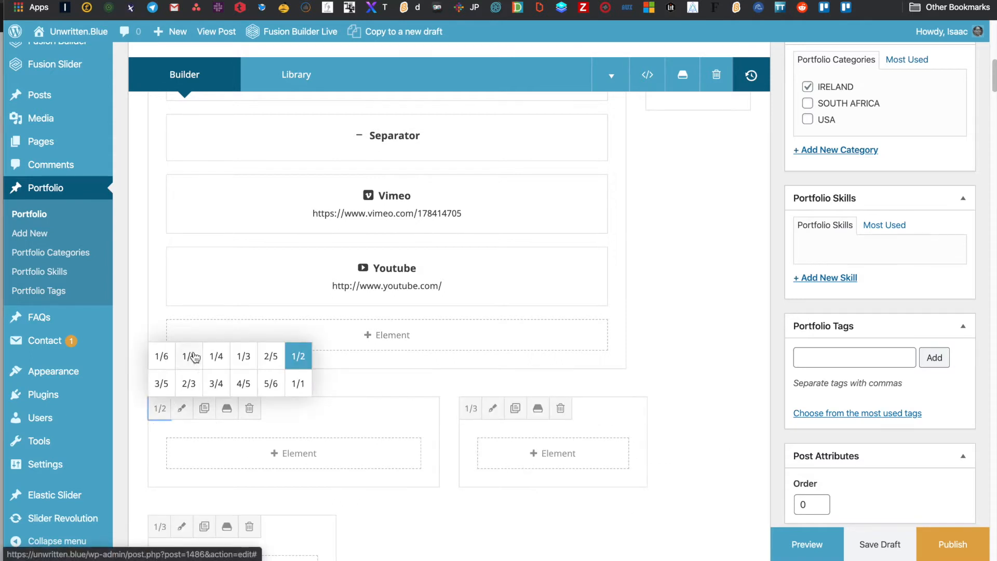
pyautogui.click(191, 357)
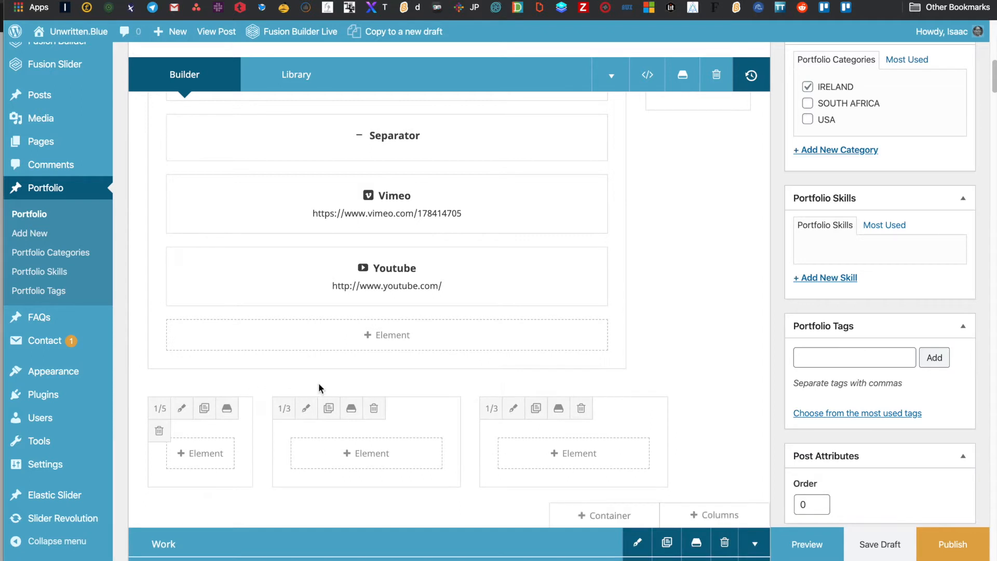
pyautogui.moveTo(490, 299)
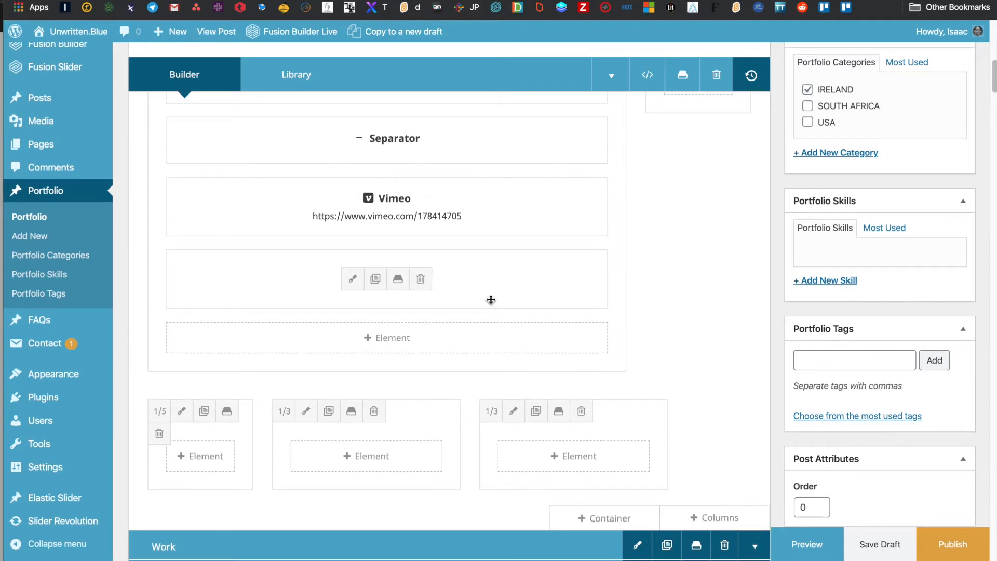
pyautogui.scroll(1, 491, 300)
# - Delete the Video container so Work and Newsletter follow Exhibitions
pyautogui.scroll(1, 490, 300)
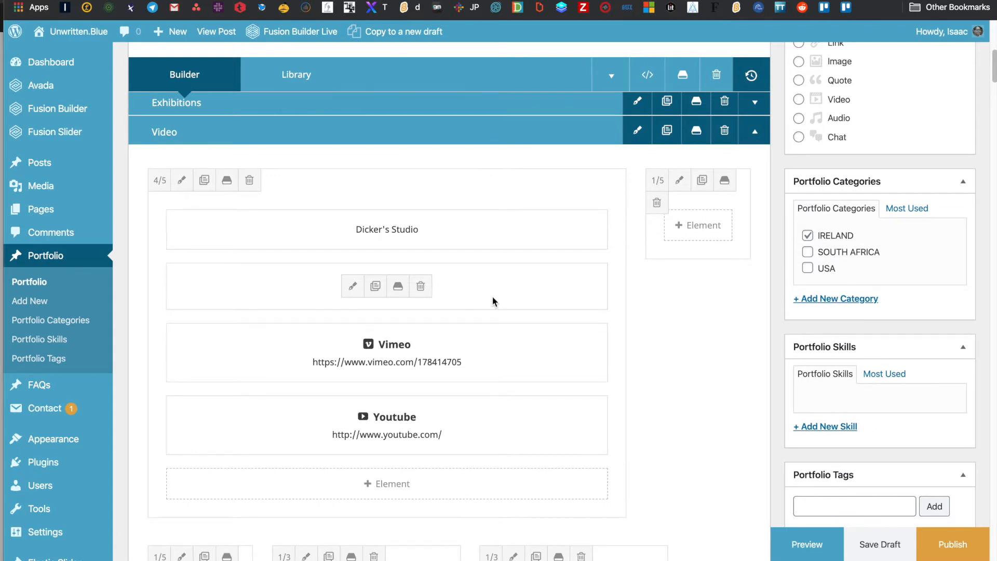
pyautogui.scroll(-5, 493, 306)
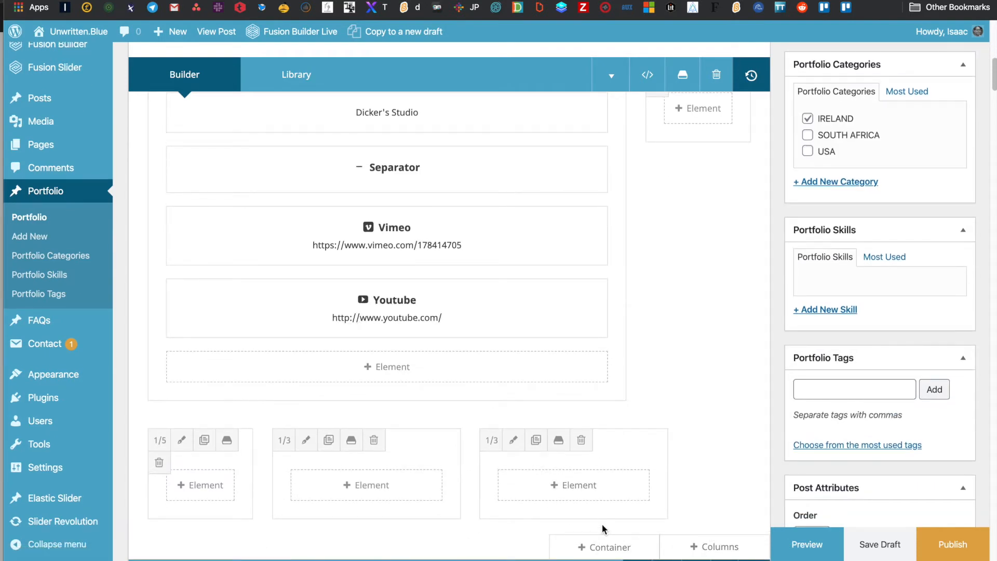
pyautogui.scroll(4, 603, 524)
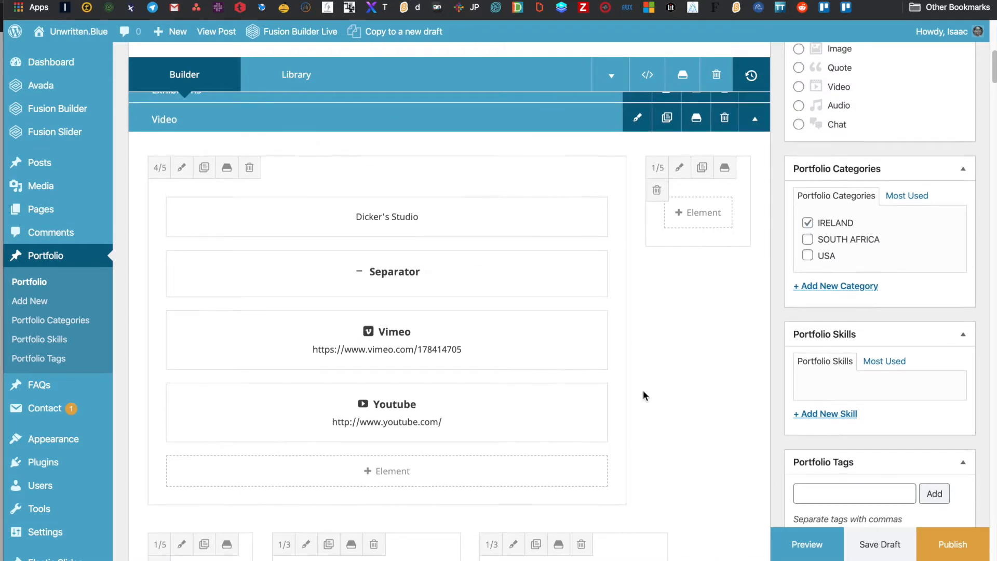
pyautogui.scroll(2, 668, 297)
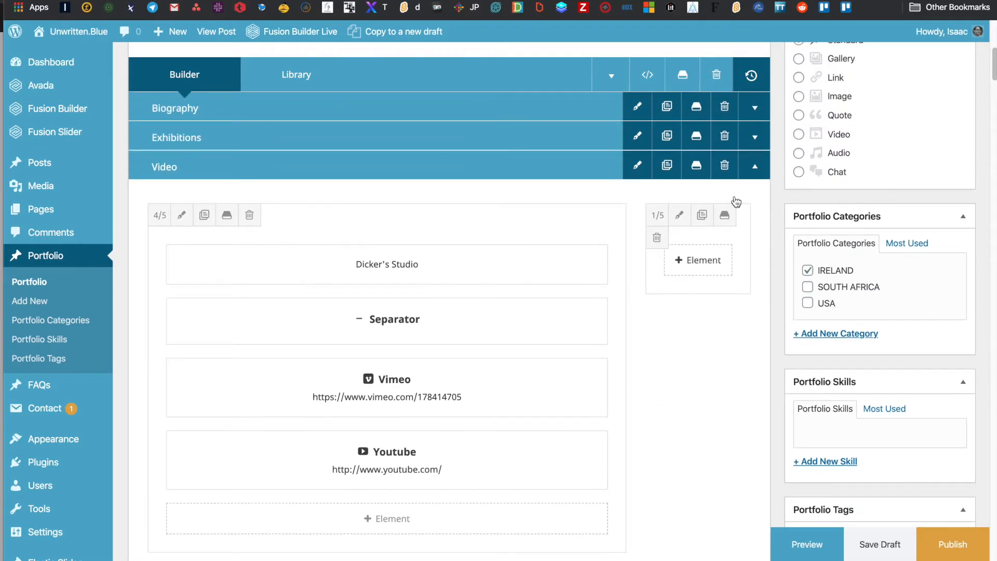
pyautogui.click(731, 158)
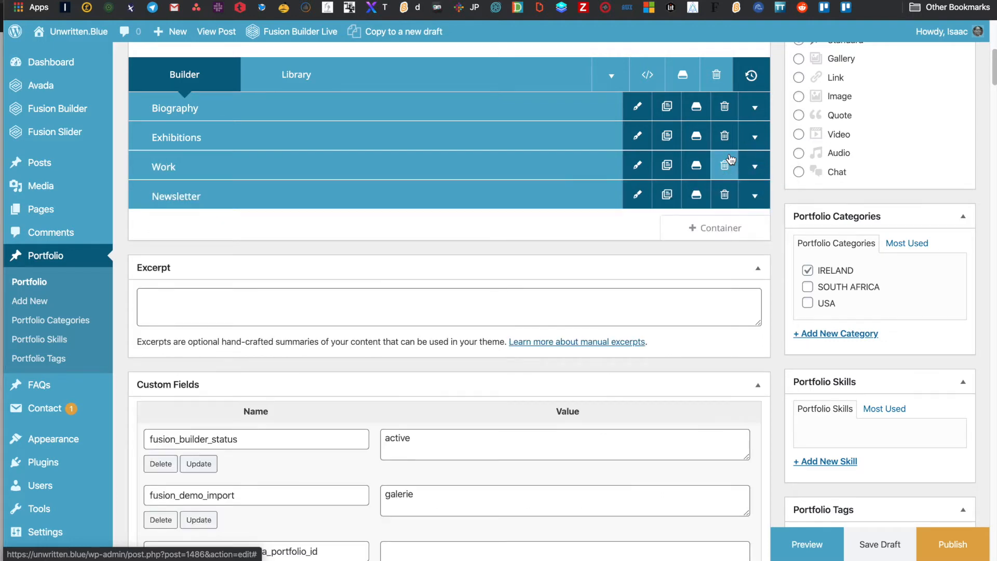
pyautogui.scroll(6, 641, 278)
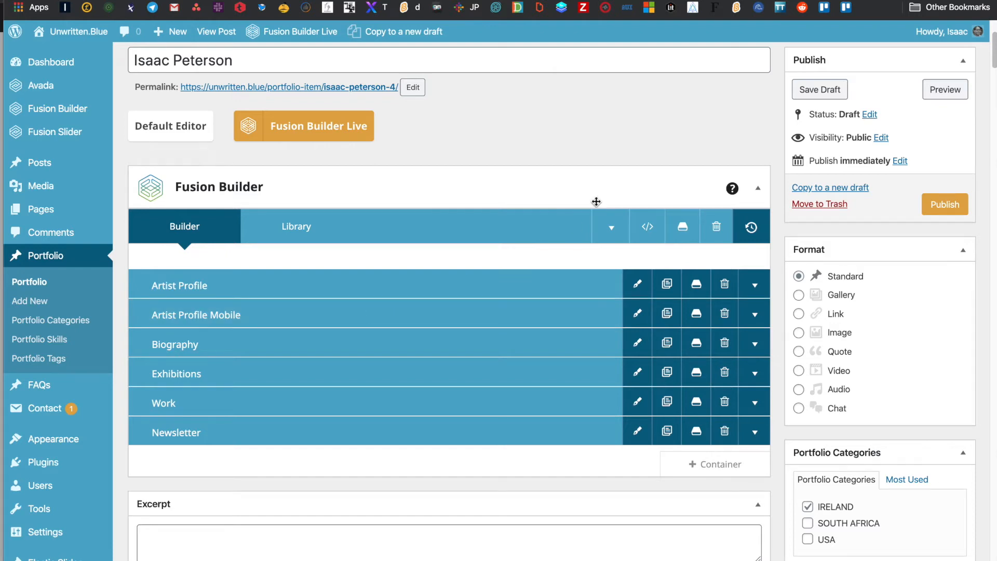
pyautogui.scroll(3, 596, 202)
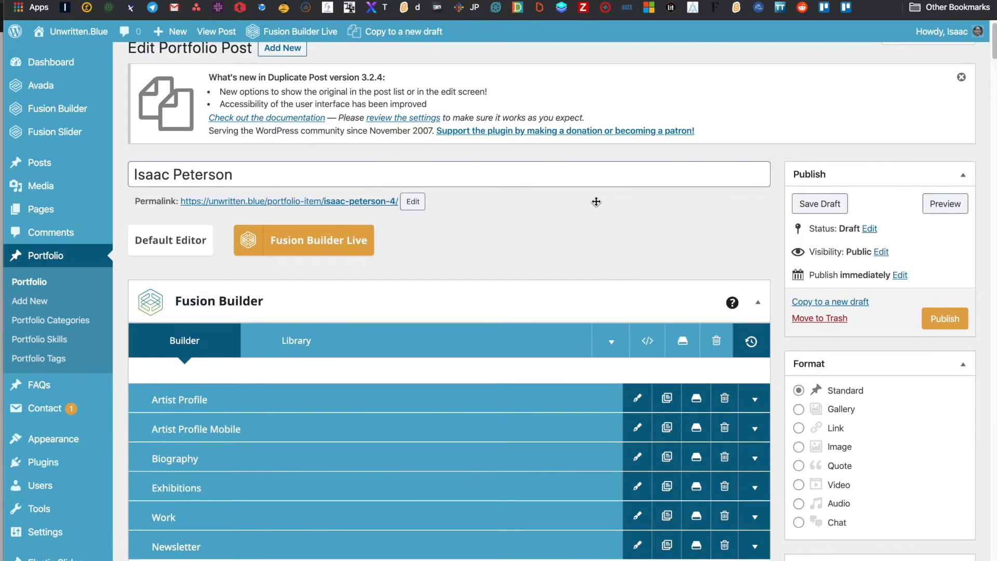
# - Publish the cloned portfolio post and view its live page in the new tab
pyautogui.click(943, 318)
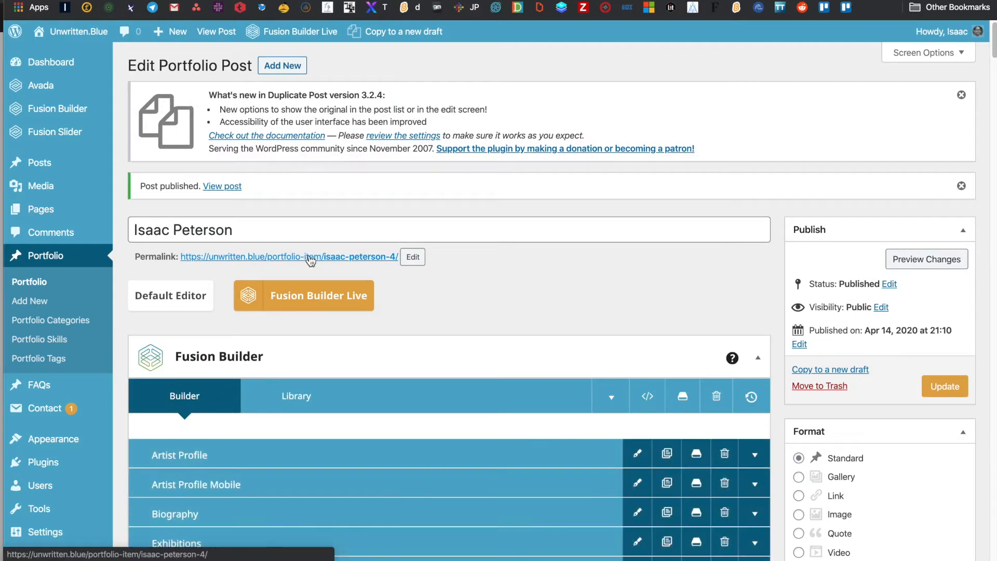
pyautogui.keyDown('super'); pyautogui.click(310, 261); pyautogui.keyUp('super')
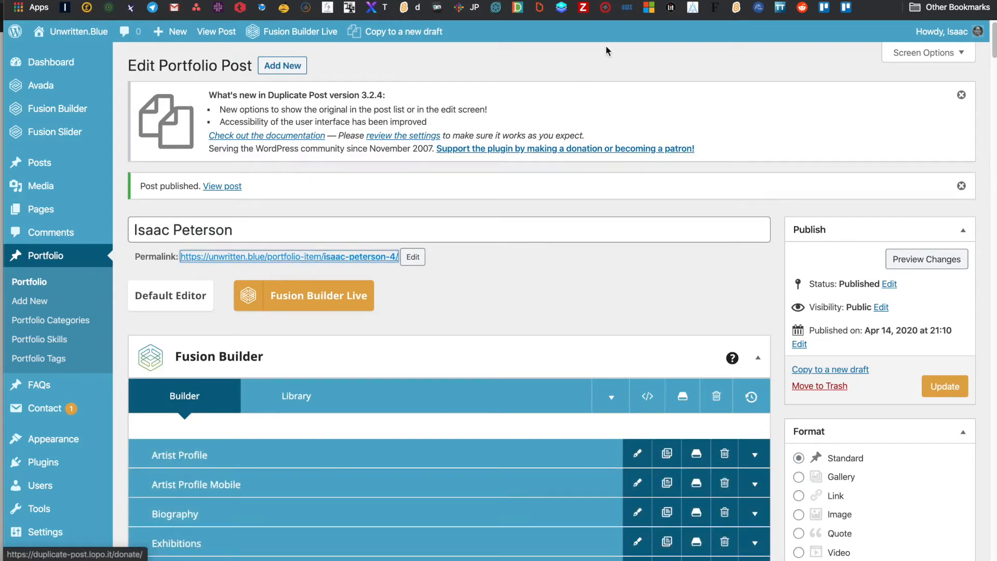
pyautogui.hotkey('ctrl', 'Tab')
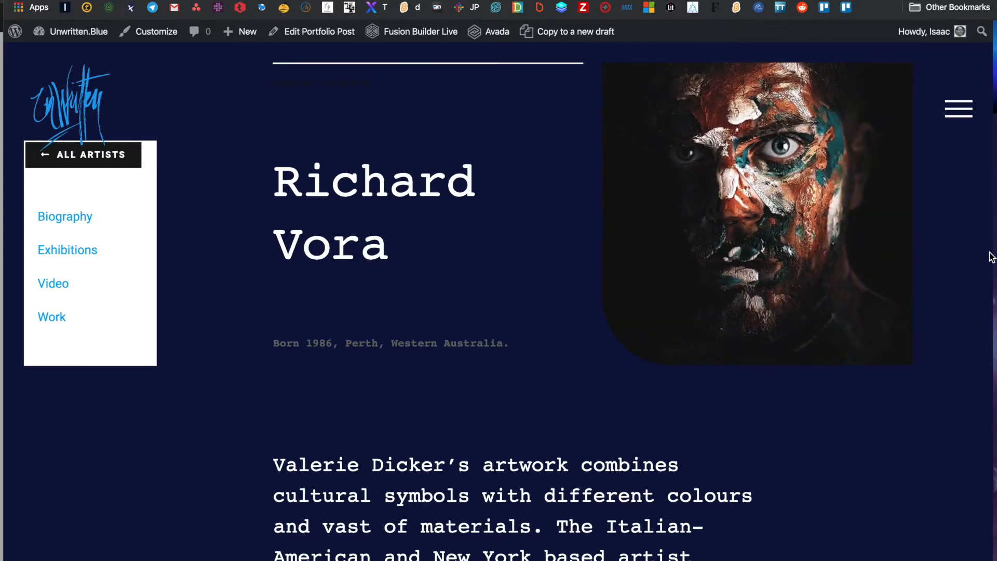
pyautogui.moveTo(994, 250); pyautogui.dragTo(634, 216)
pyautogui.scroll(-1, 323, 295)
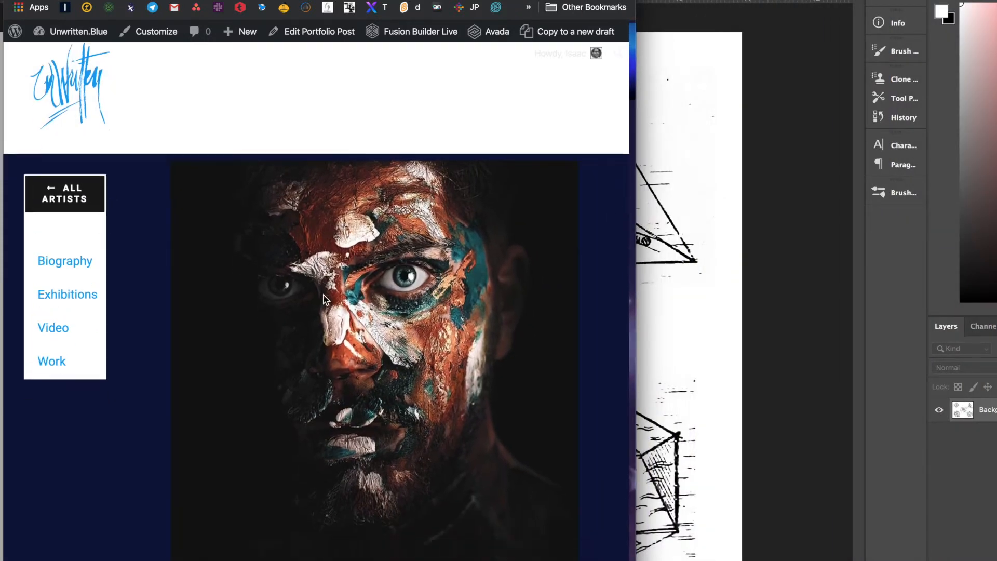
pyautogui.scroll(-5, 323, 295)
pyautogui.scroll(3, 323, 295)
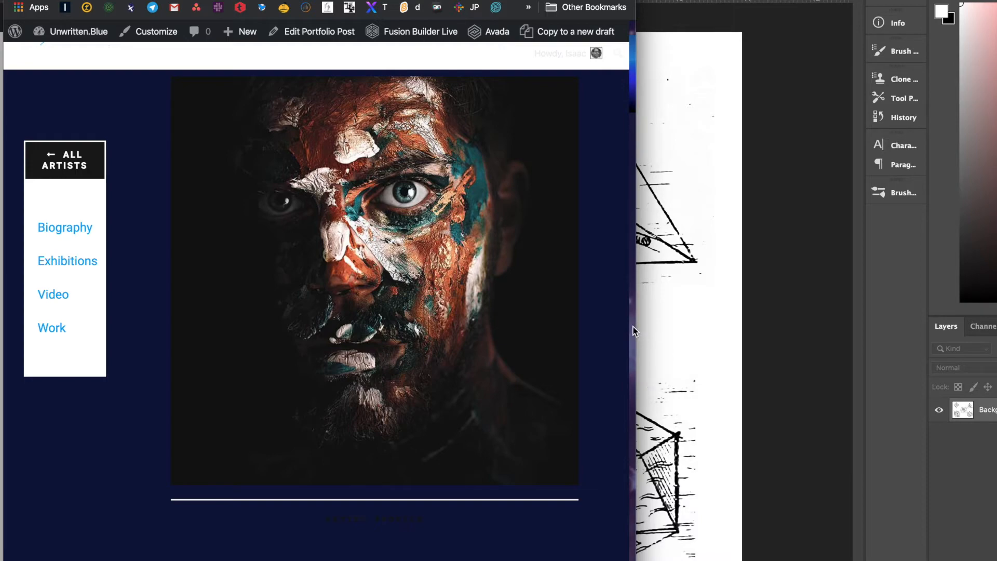
pyautogui.scroll(-10, 411, 344)
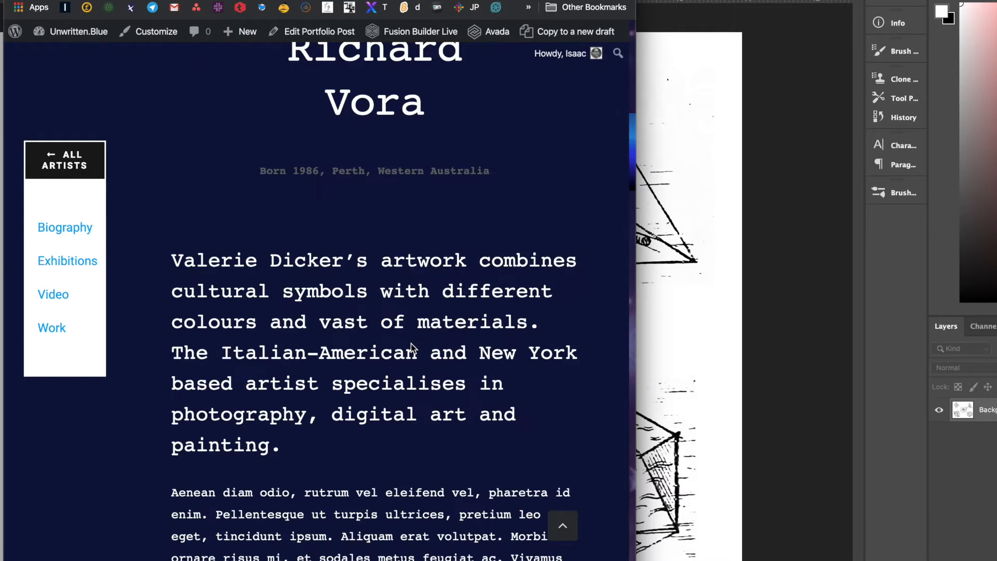
pyautogui.scroll(-15, 411, 344)
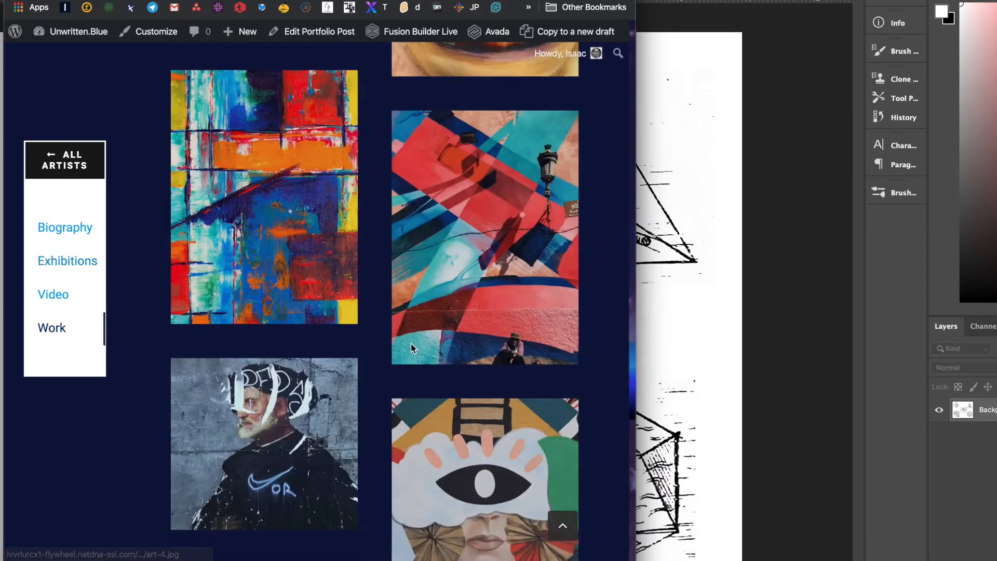
pyautogui.scroll(20, 410, 344)
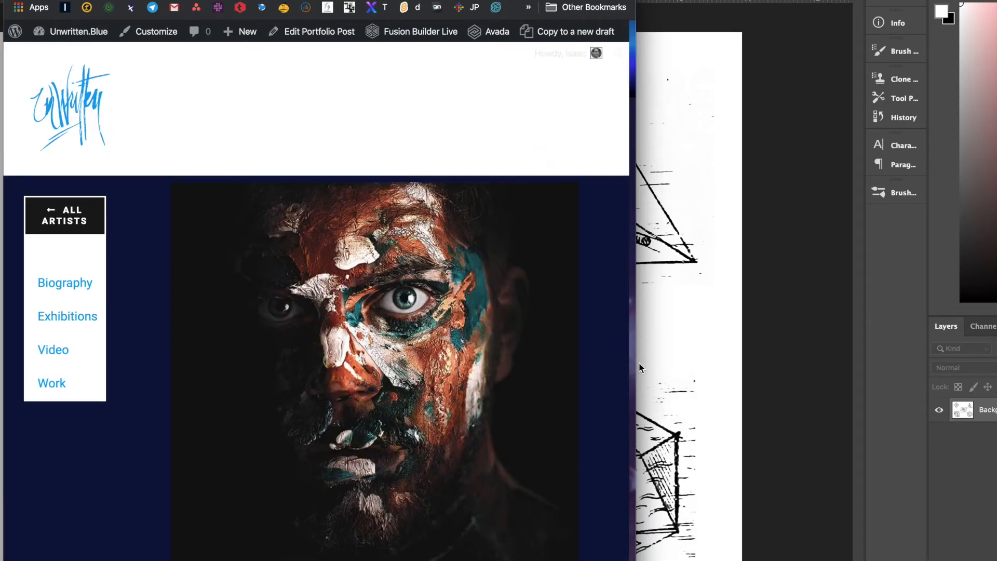
pyautogui.moveTo(635, 362); pyautogui.dragTo(805, 358)
pyautogui.moveTo(960, 353); pyautogui.dragTo(995, 349)
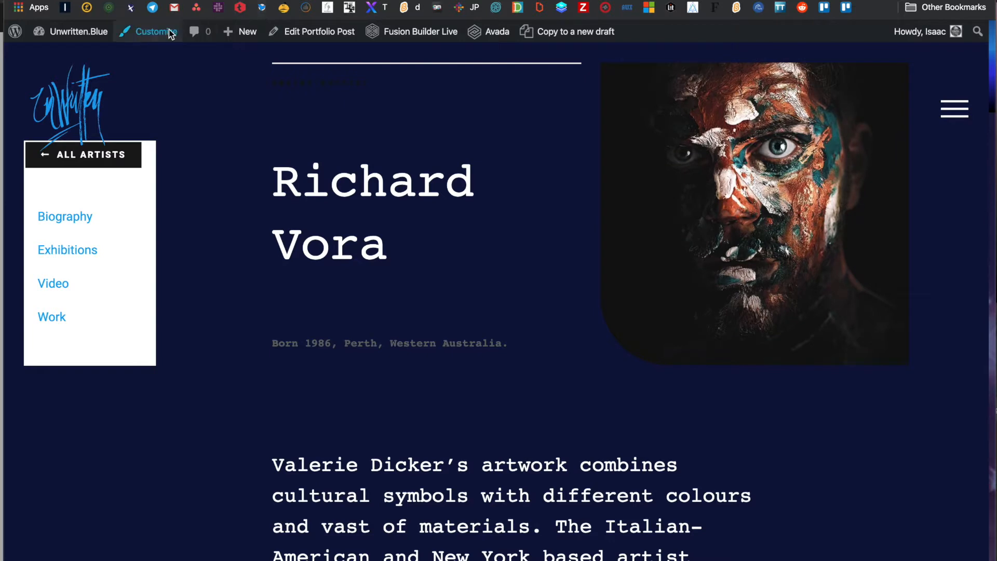
# - Swap the Artist Profile Mobile image for the blue sky photo IMG_9458 and save it
pyautogui.click(318, 32)
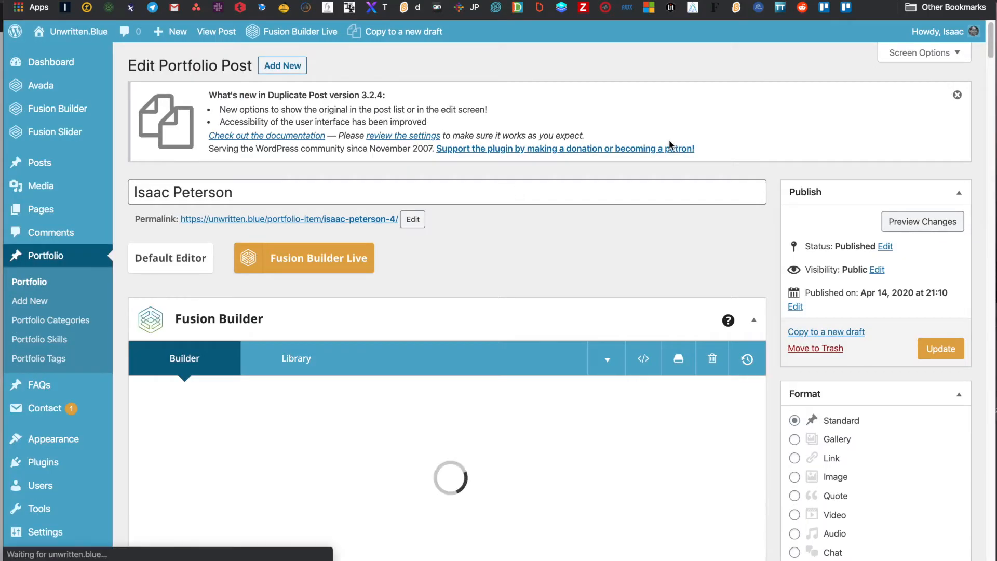
pyautogui.scroll(-3, 670, 145)
pyautogui.scroll(3, 668, 135)
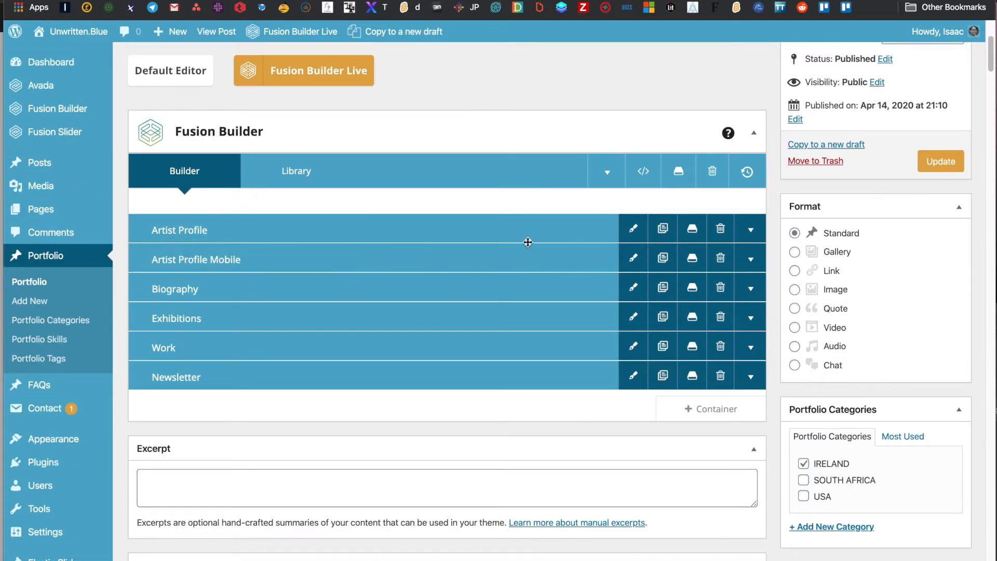
pyautogui.click(745, 264)
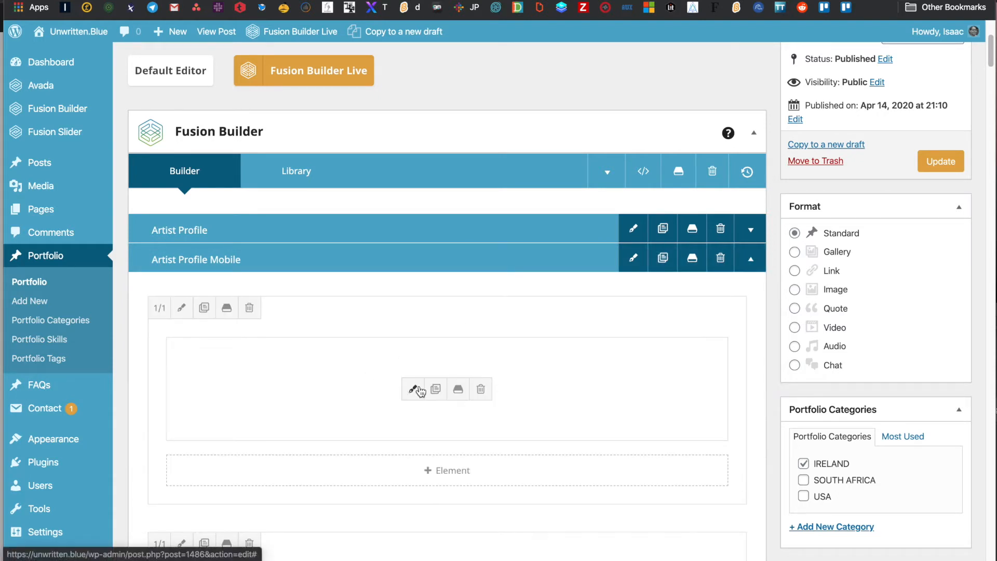
pyautogui.click(414, 391)
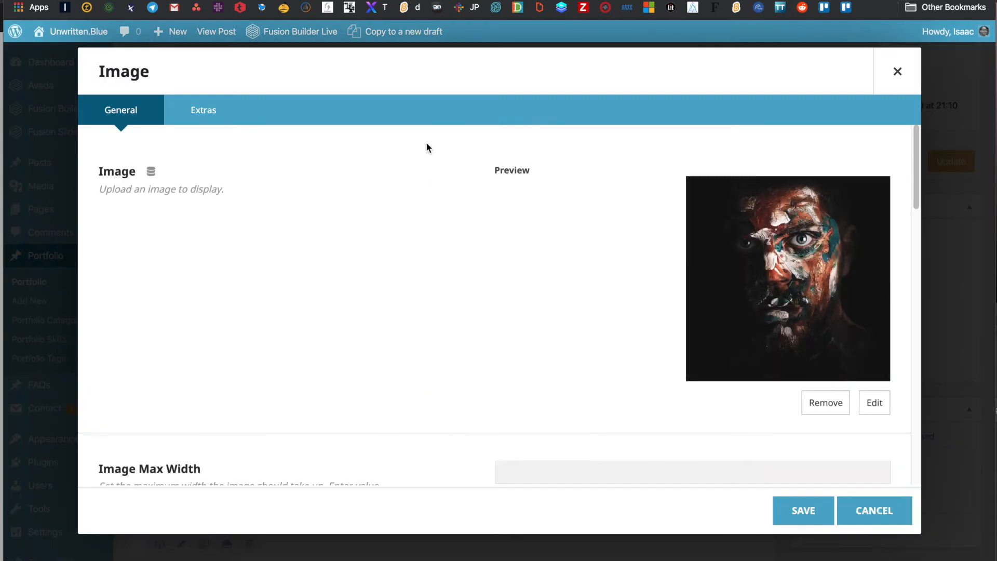
pyautogui.click(875, 403)
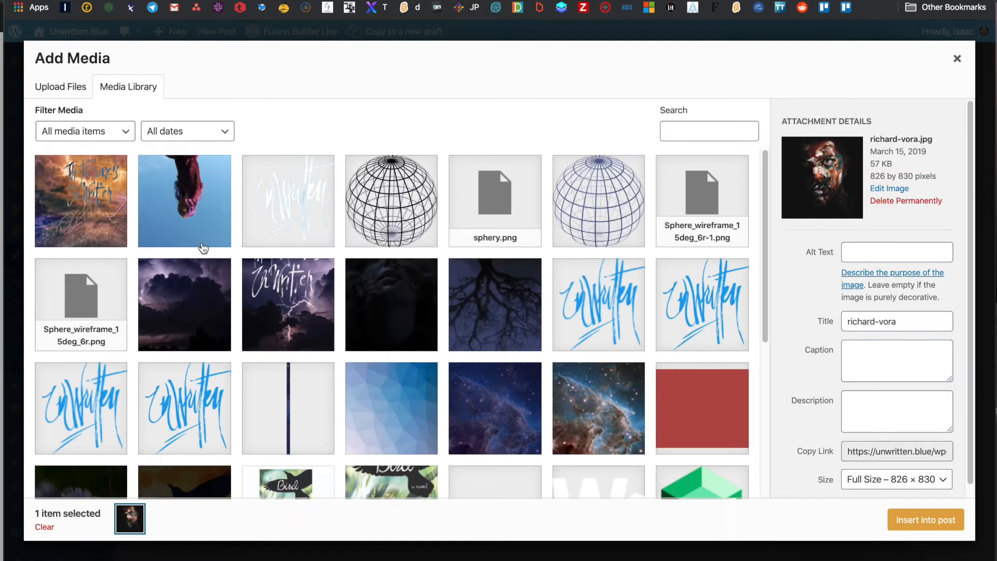
pyautogui.click(196, 213)
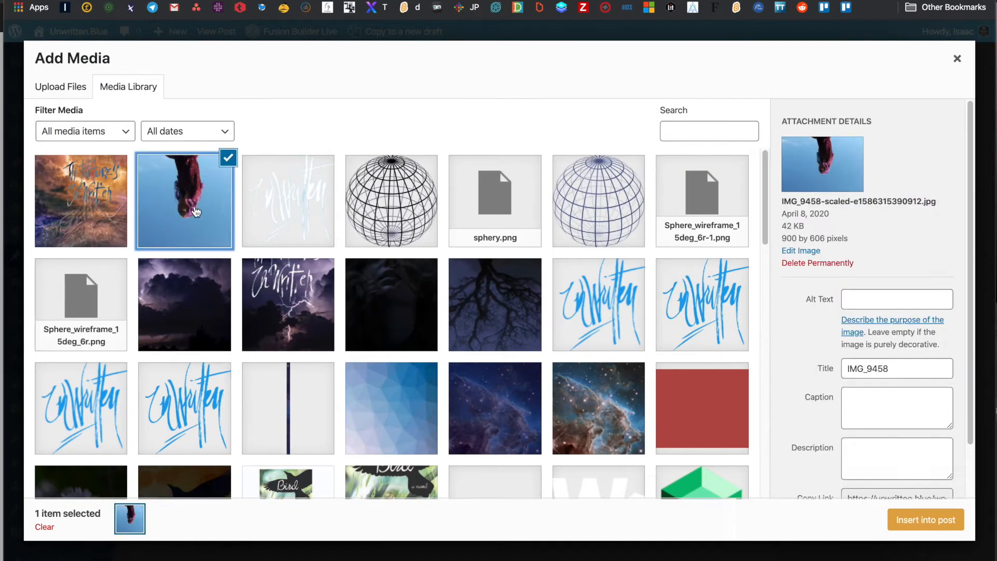
pyautogui.click(934, 521)
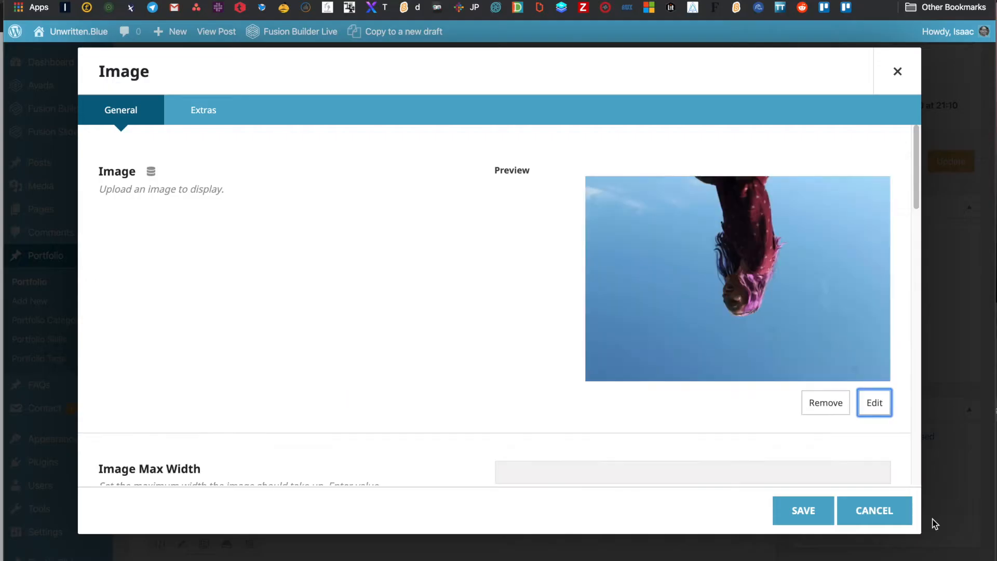
pyautogui.scroll(-3, 813, 435)
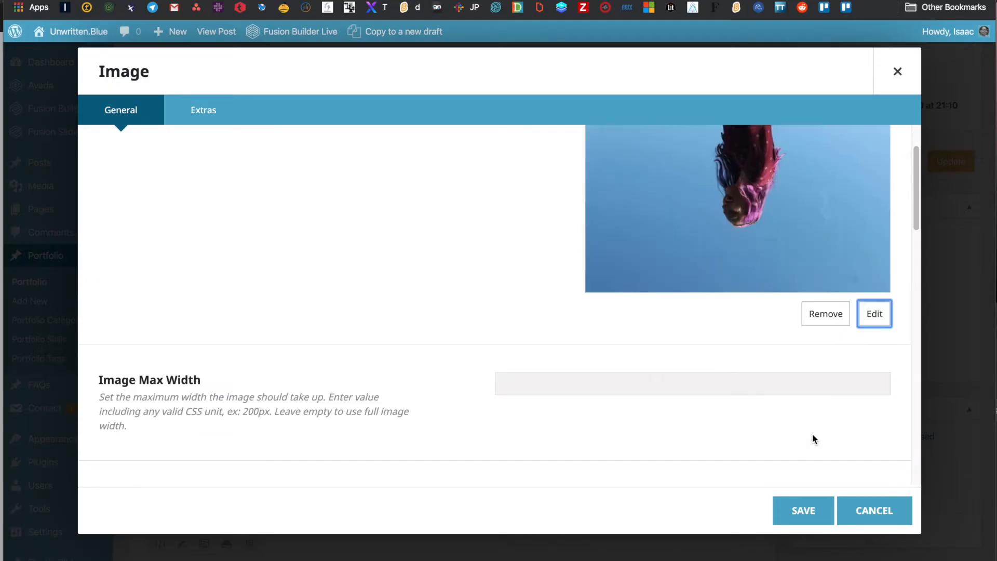
pyautogui.click(806, 512)
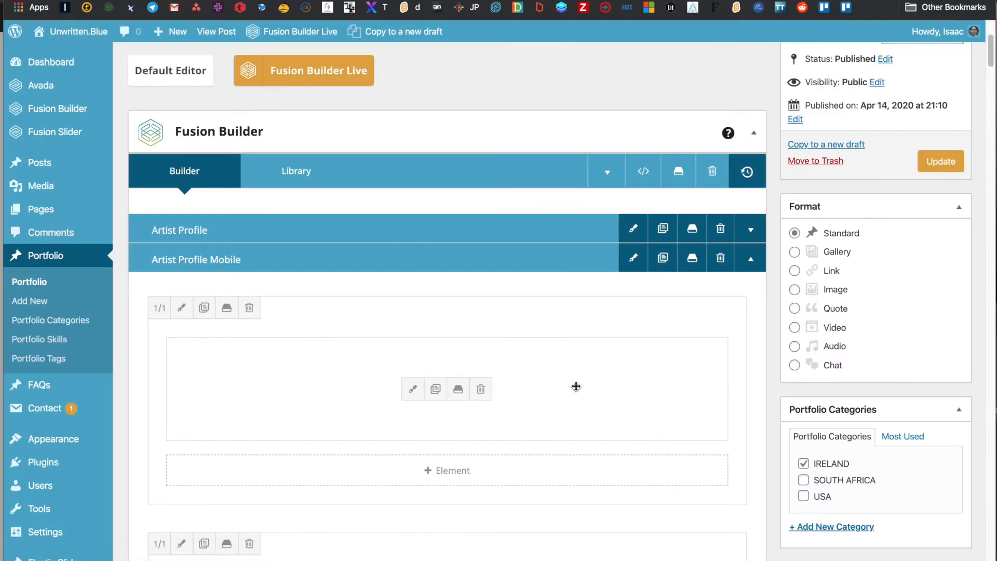
# - Change the mobile profile's Artist Profile text block to read Editor
pyautogui.scroll(-5, 425, 333)
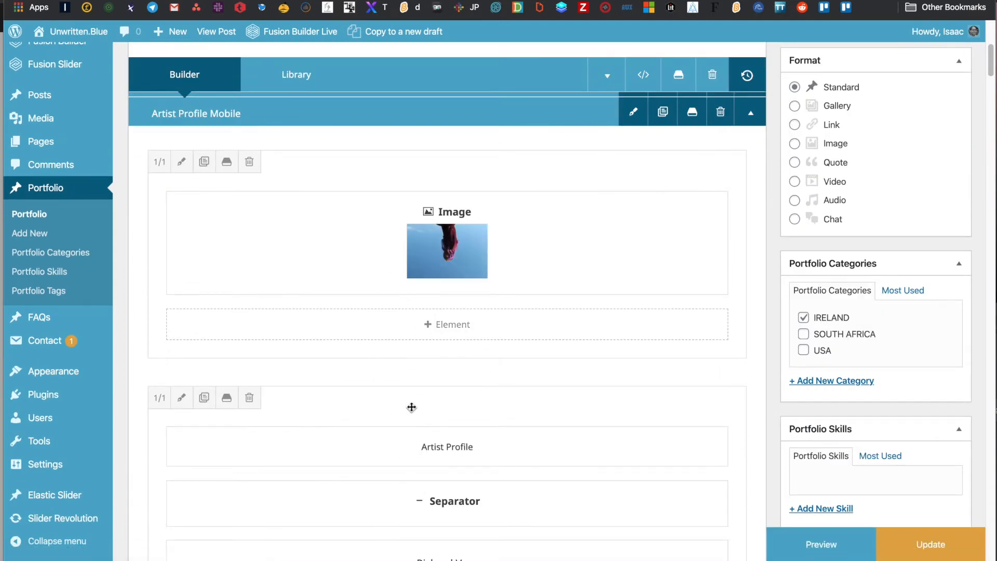
pyautogui.scroll(-2, 407, 404)
pyautogui.scroll(-2, 407, 404)
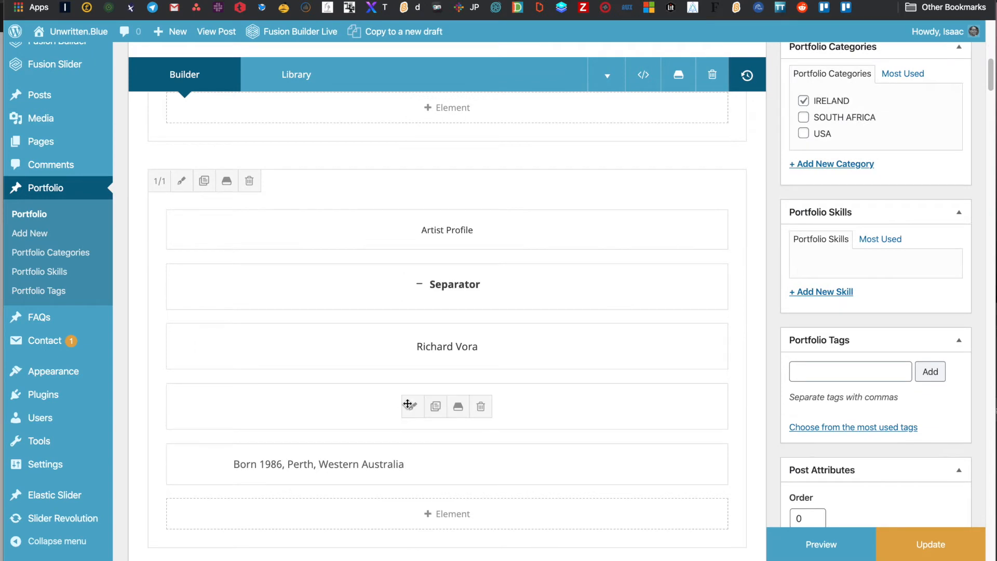
pyautogui.click(413, 230)
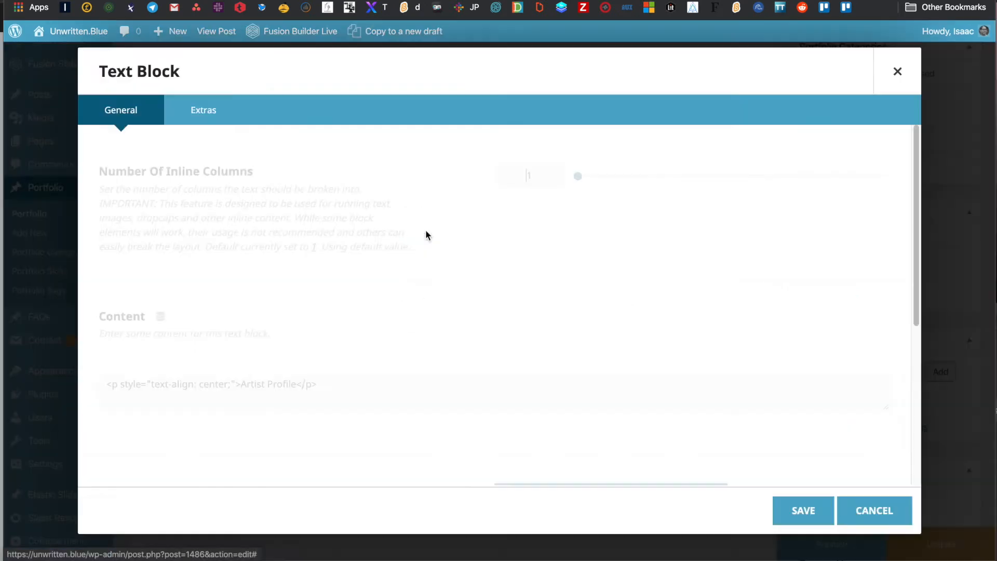
pyautogui.doubleClick(472, 467)
pyautogui.tripleClick(473, 467)
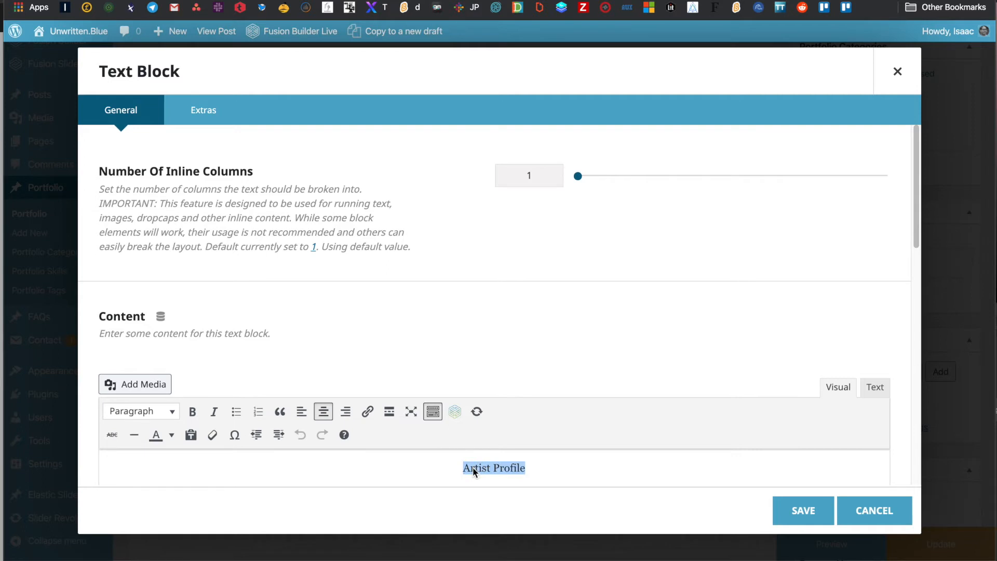
pyautogui.write('Editor')
pyautogui.click(784, 509)
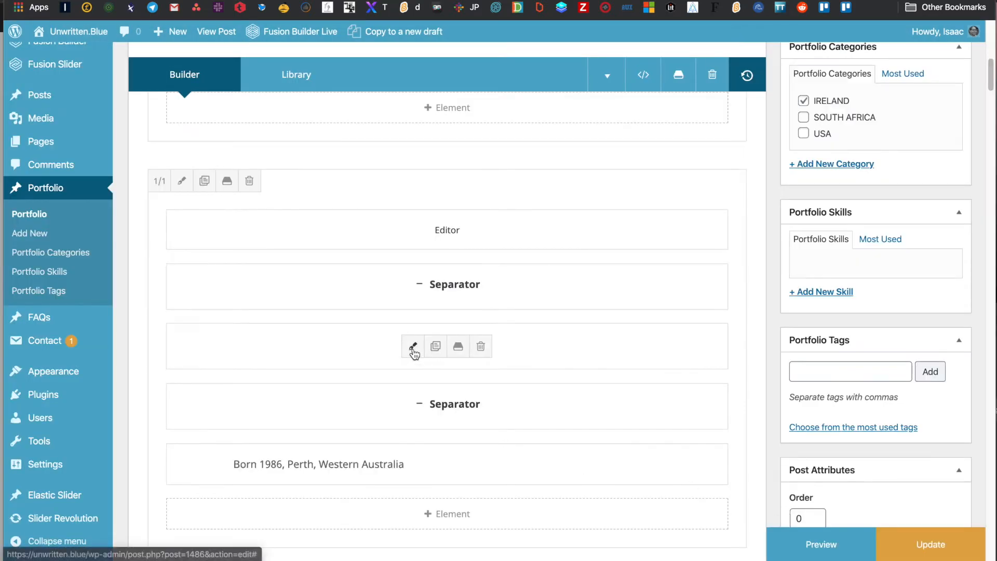
# - Replace the old artist name in the mobile profile's Title element with the new artist's name
pyautogui.click(410, 346)
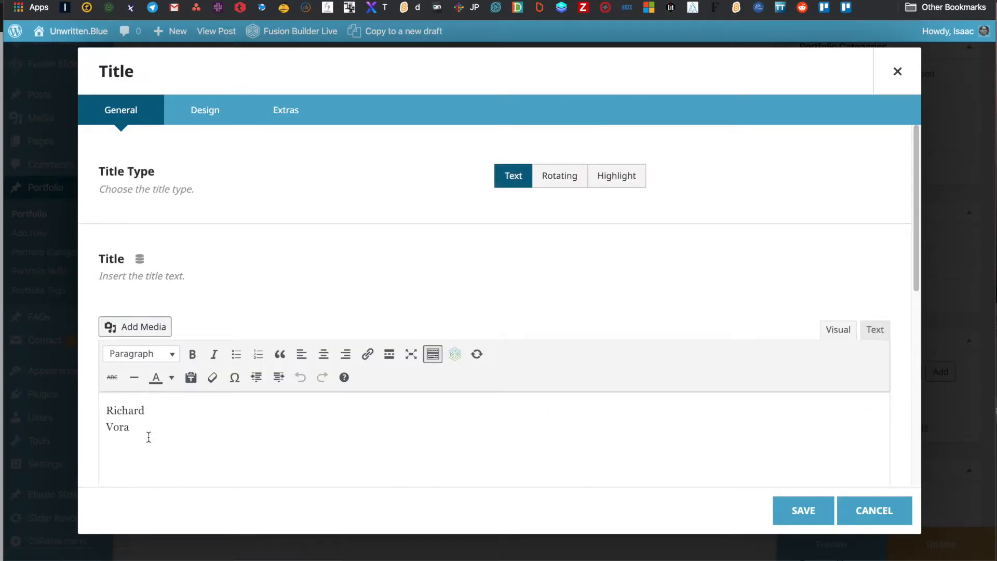
pyautogui.moveTo(133, 426); pyautogui.dragTo(91, 400)
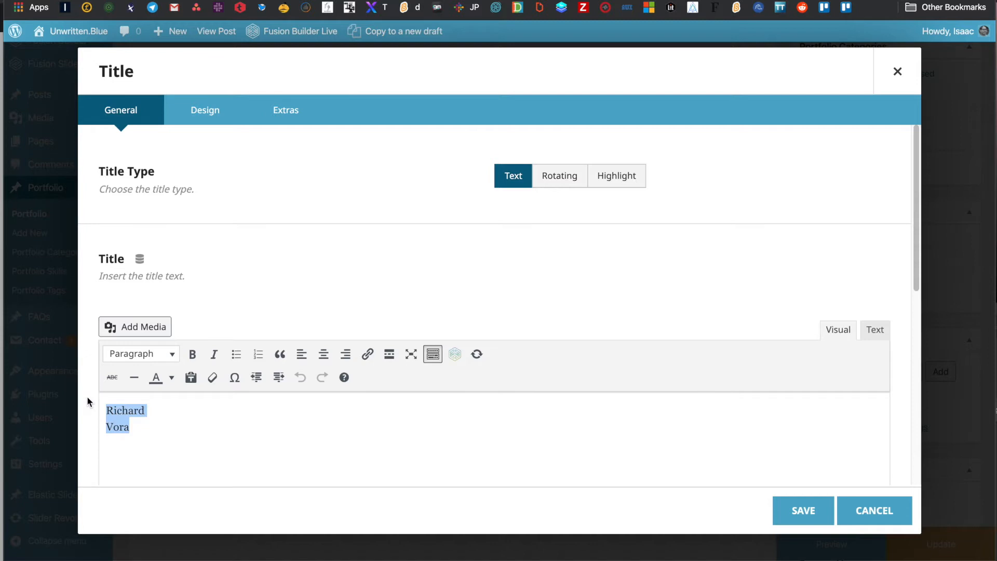
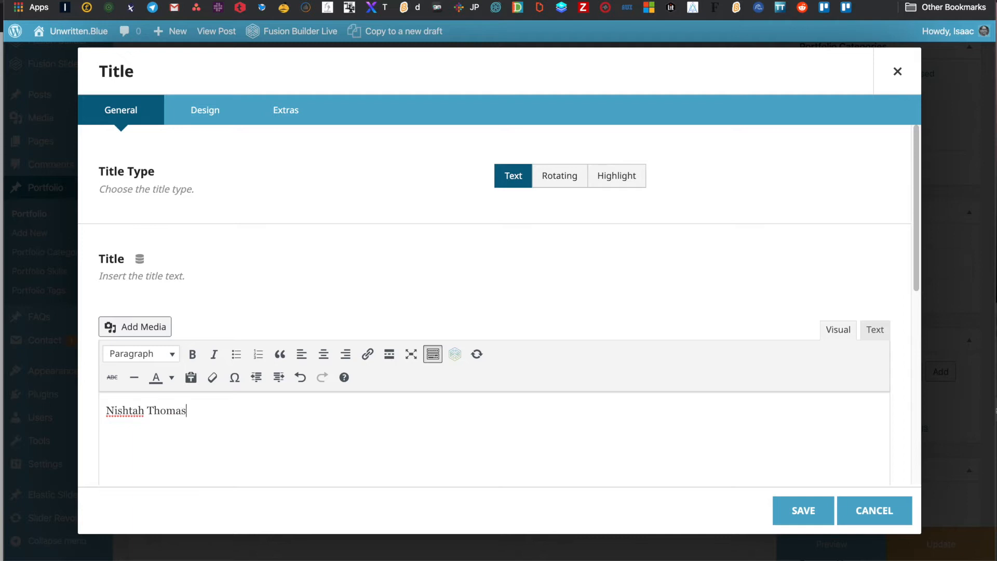
pyautogui.click(804, 521)
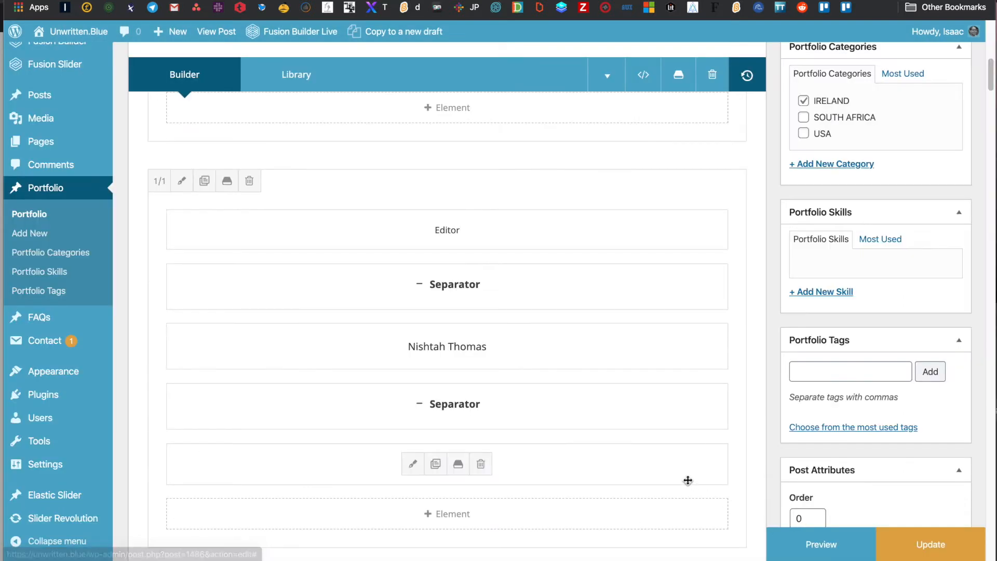
pyautogui.scroll(-2, 518, 379)
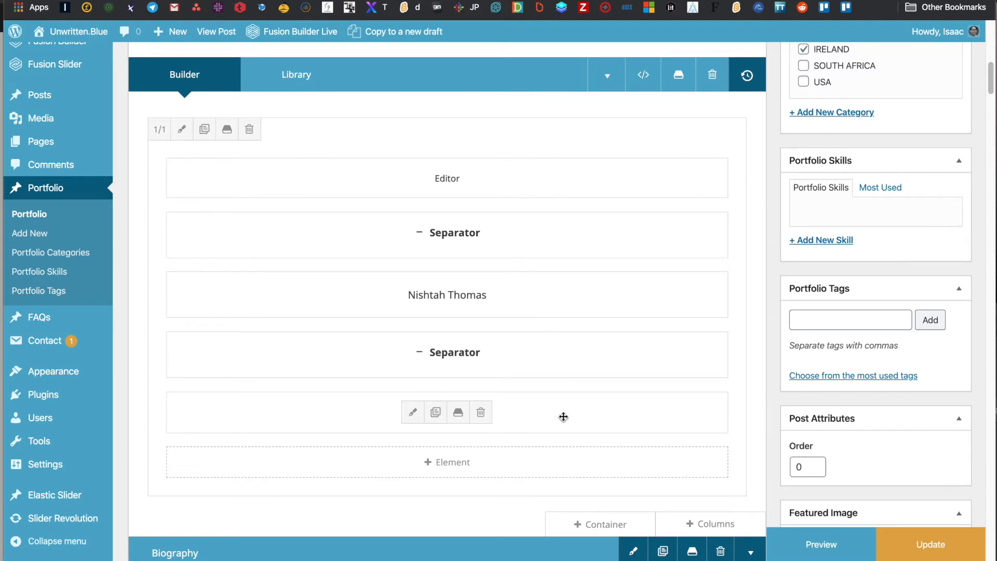
pyautogui.scroll(3, 580, 414)
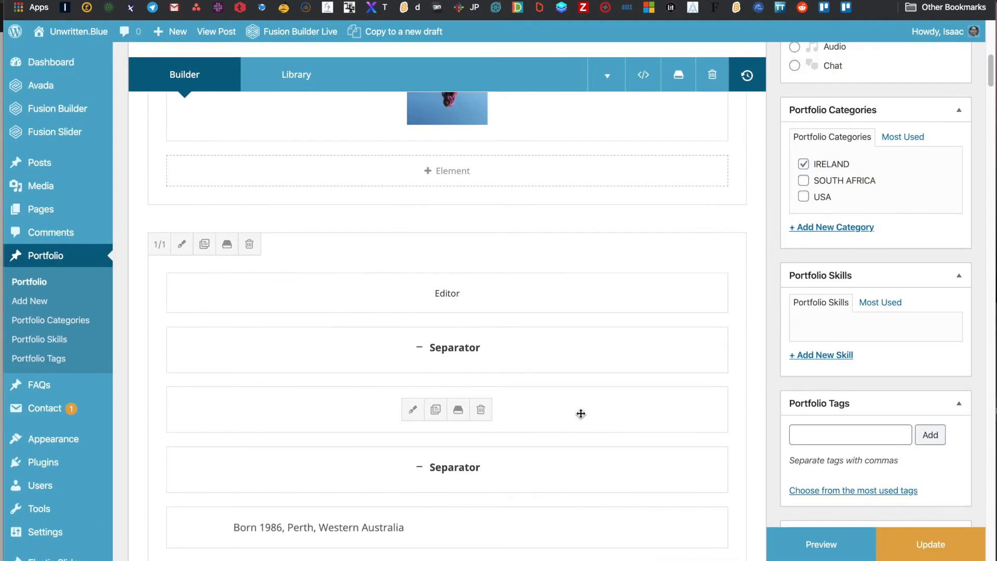
pyautogui.scroll(4, 581, 414)
pyautogui.scroll(5, 581, 414)
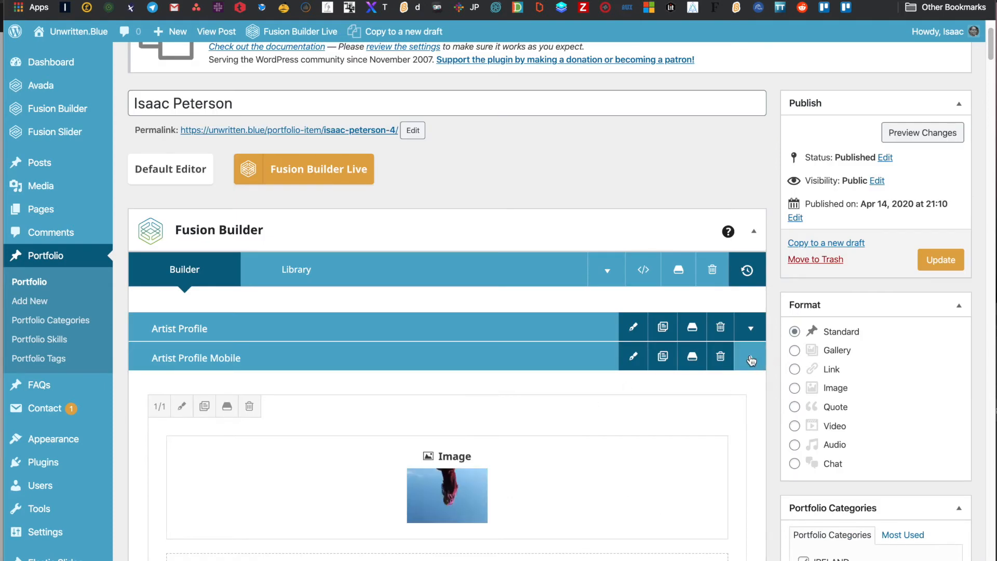
# - Switch from the mobile to the desktop Artist Profile section and change its heading text to 'Editor'
pyautogui.click(751, 358)
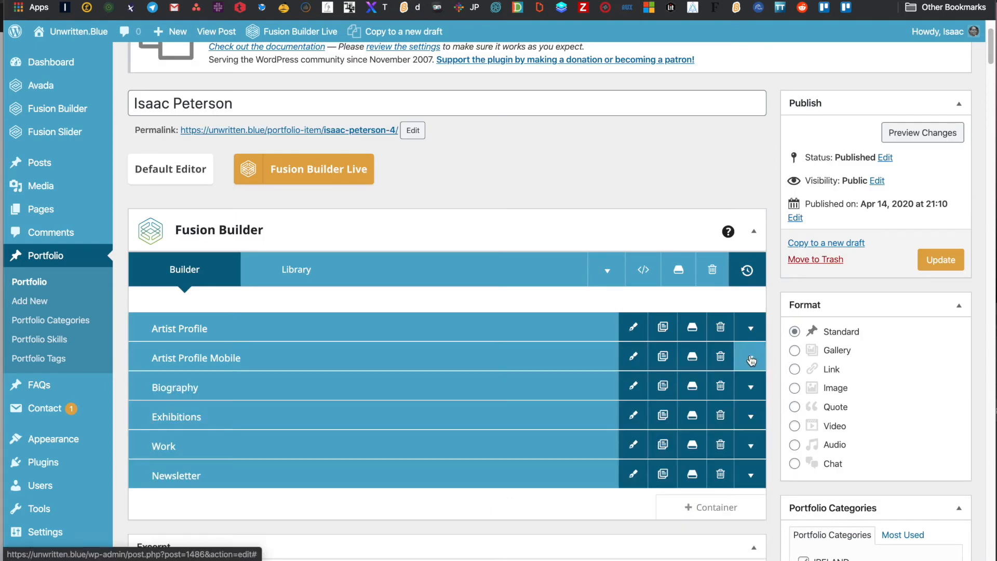
pyautogui.click(753, 330)
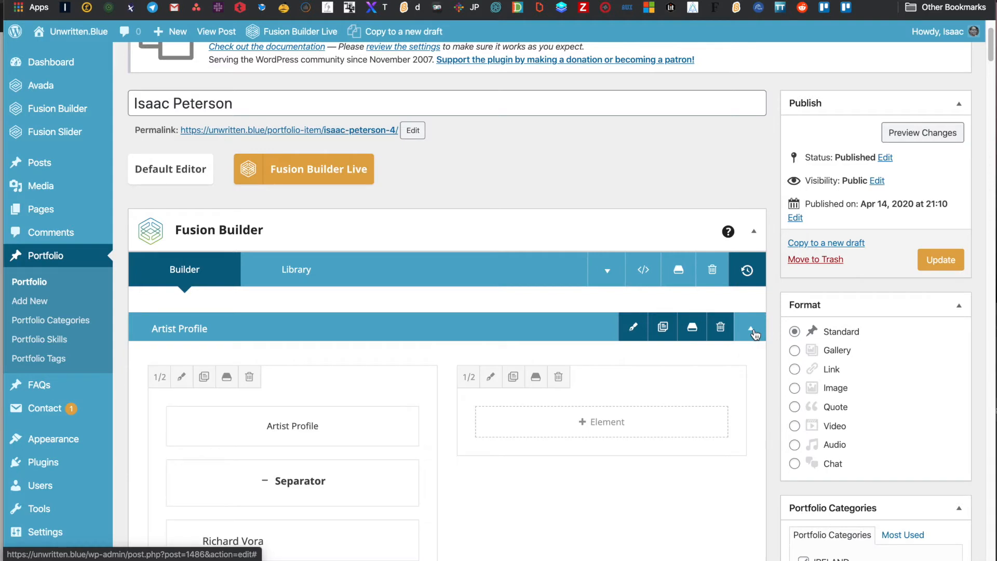
pyautogui.scroll(-3, 547, 426)
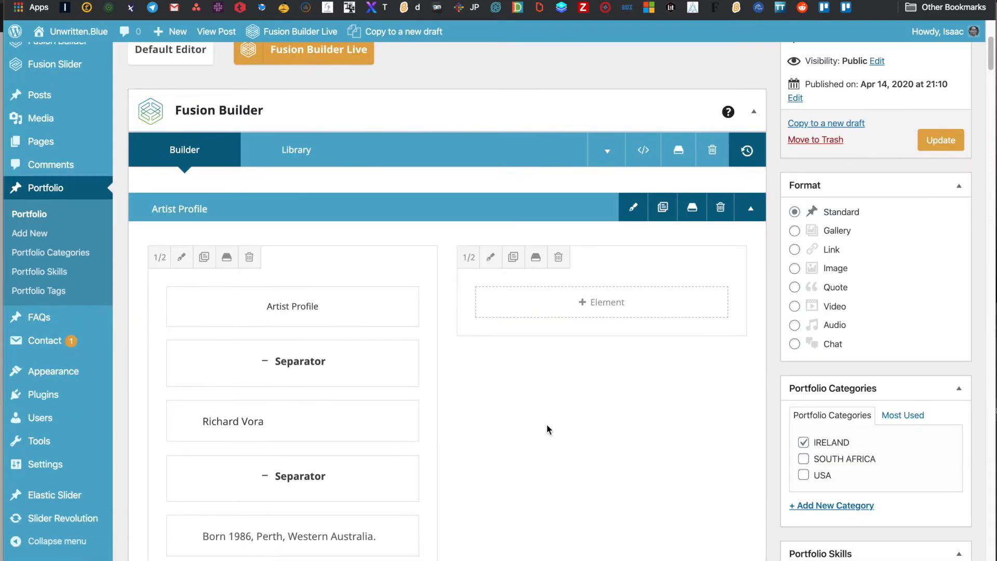
pyautogui.scroll(-1, 546, 429)
pyautogui.click(259, 282)
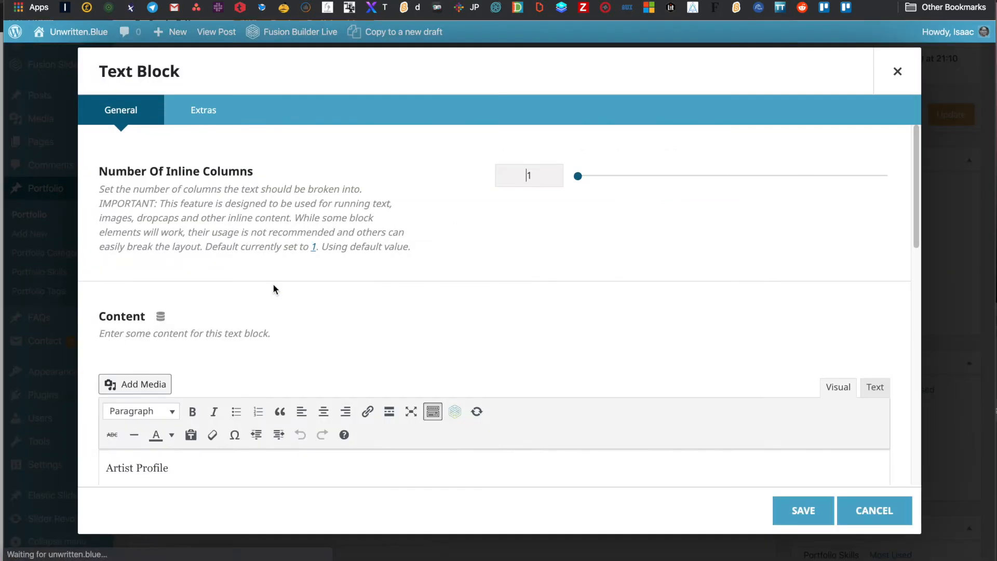
pyautogui.tripleClick(163, 470)
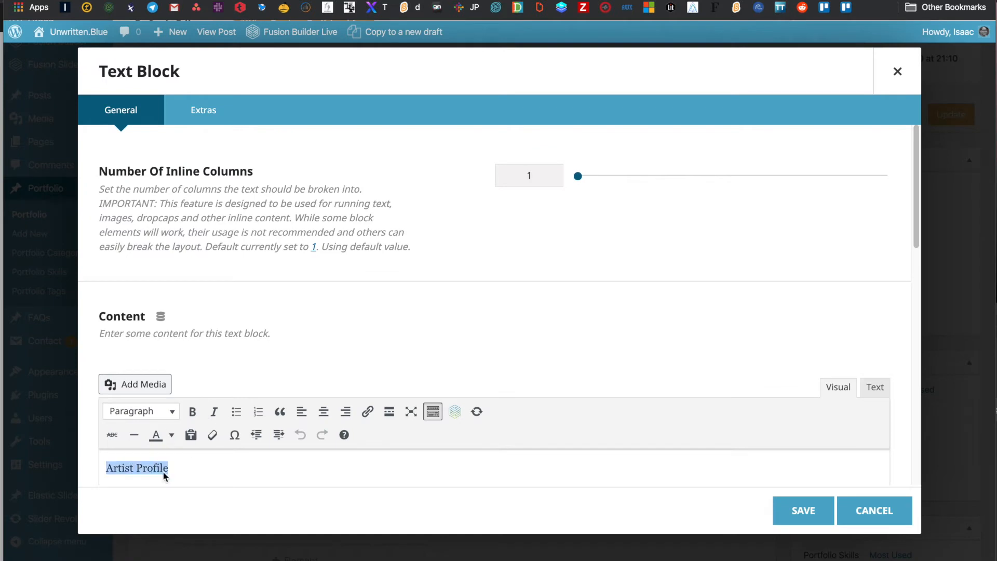
pyautogui.write('Editor')
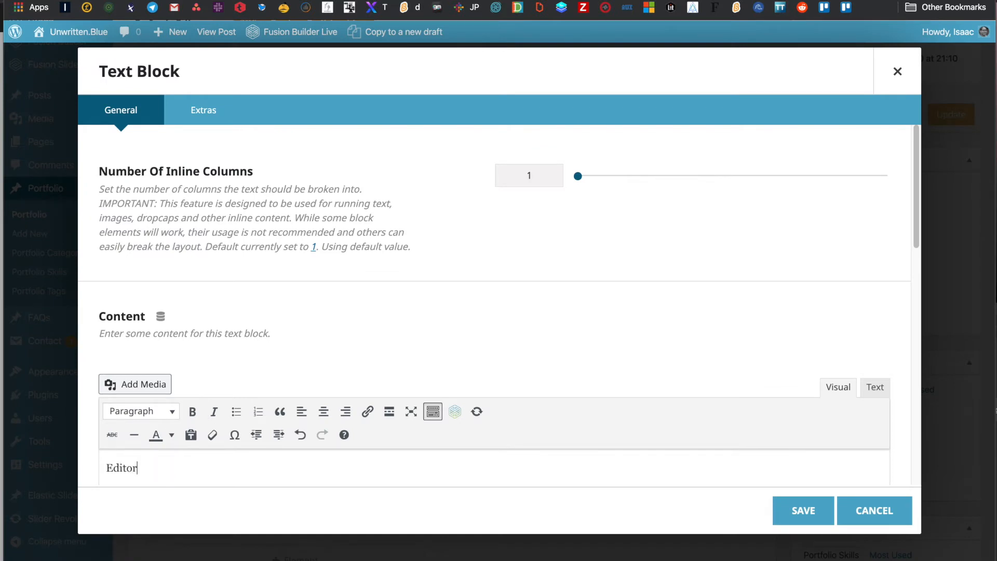
pyautogui.click(797, 511)
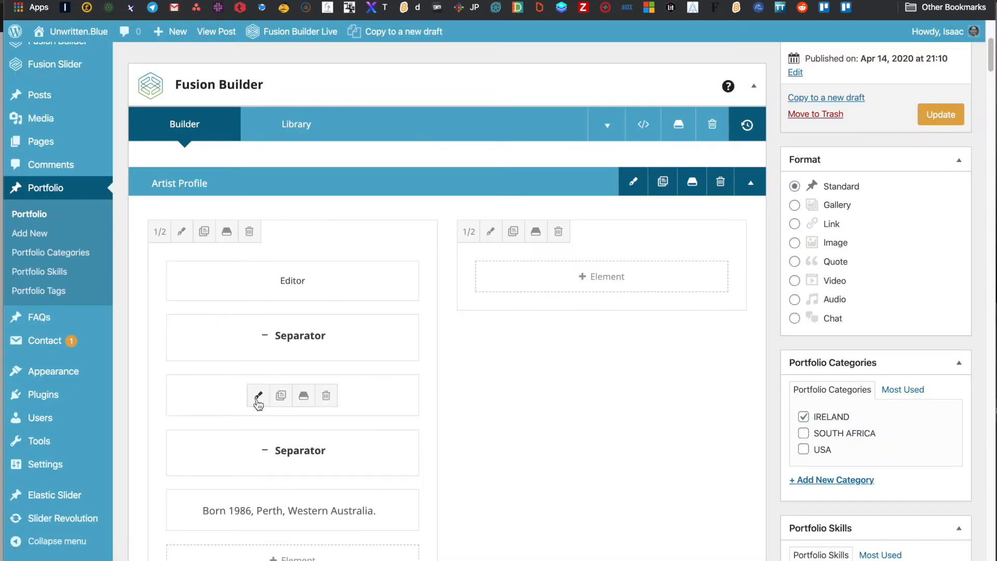
# - Replace the old artist name in the Title element with the new artist's name
pyautogui.click(256, 397)
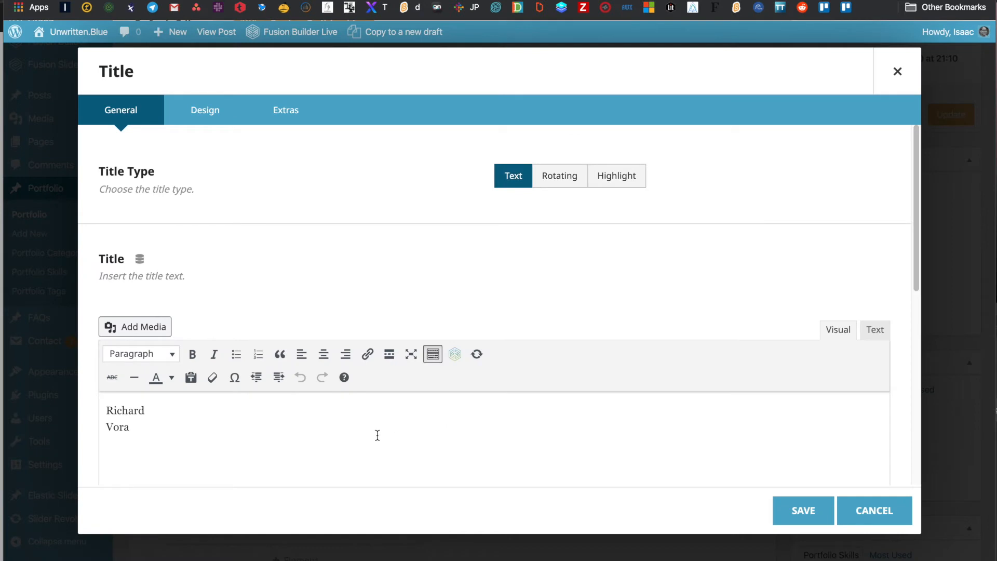
pyautogui.moveTo(178, 428); pyautogui.dragTo(63, 384)
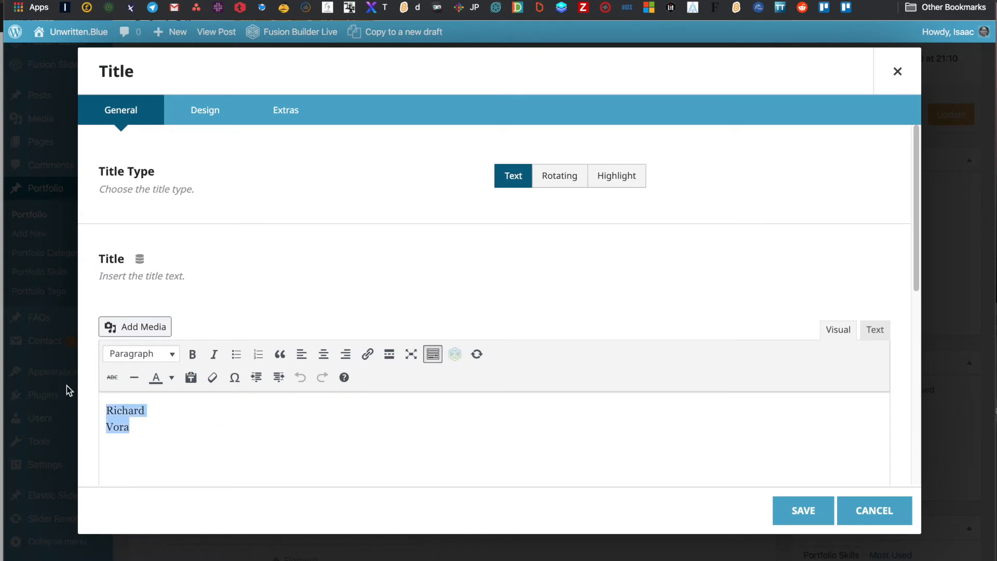
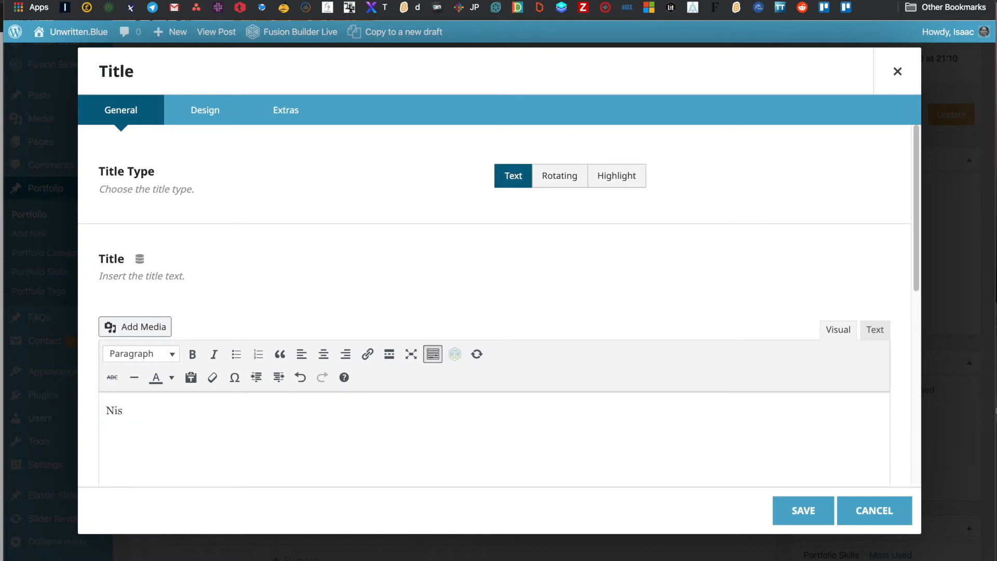
pyautogui.click(802, 511)
pyautogui.scroll(-1, 541, 418)
pyautogui.scroll(-2, 541, 419)
pyautogui.moveTo(283, 383)
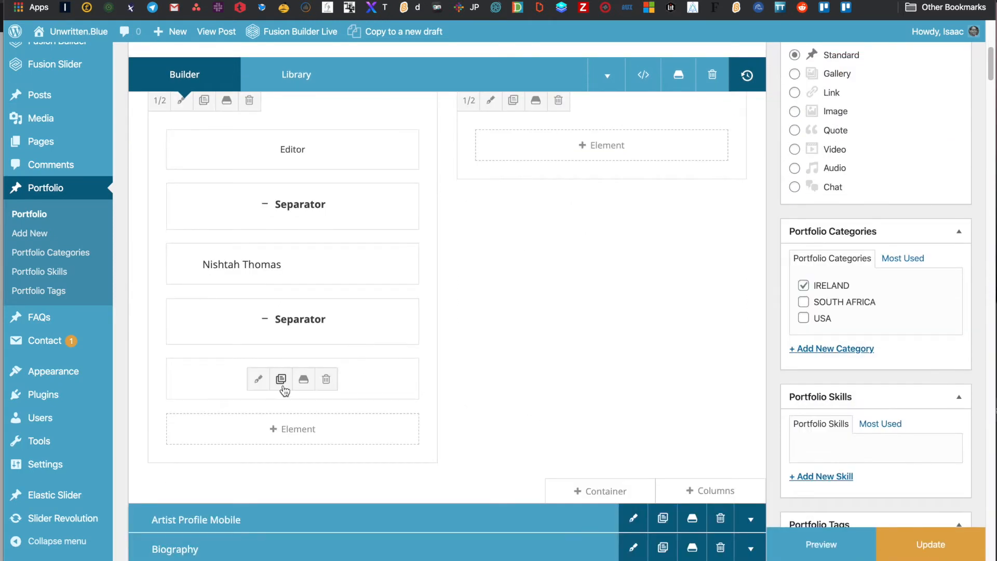
pyautogui.scroll(3, 266, 383)
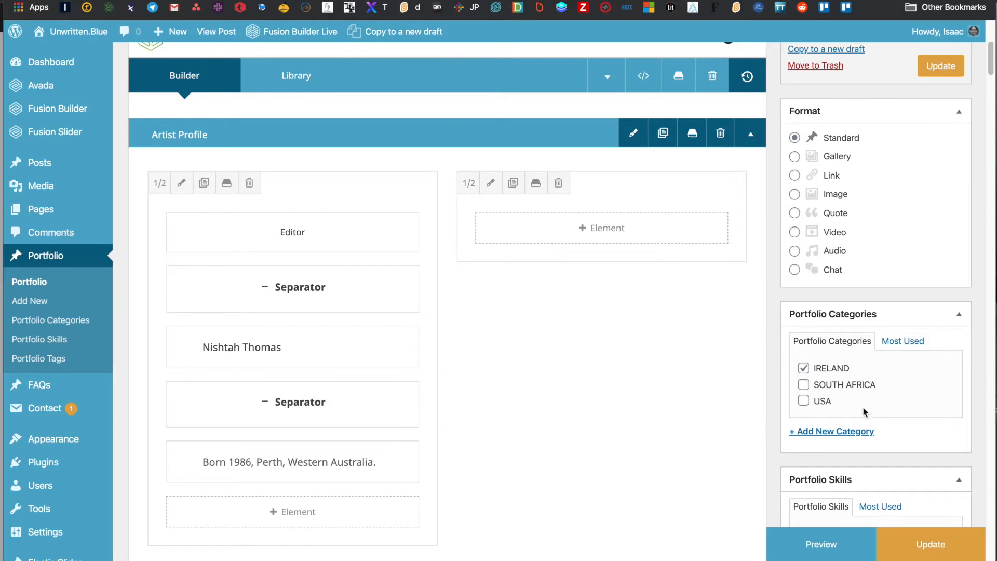
# - Open the right-hand column's settings and review its Design, BG and Extras tabs
pyautogui.click(491, 182)
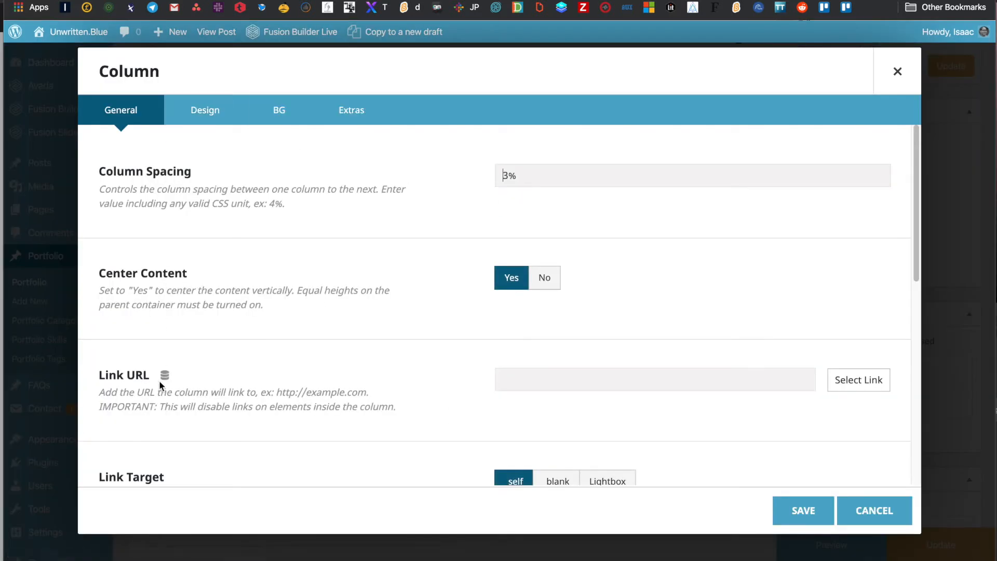
pyautogui.scroll(-10, 291, 372)
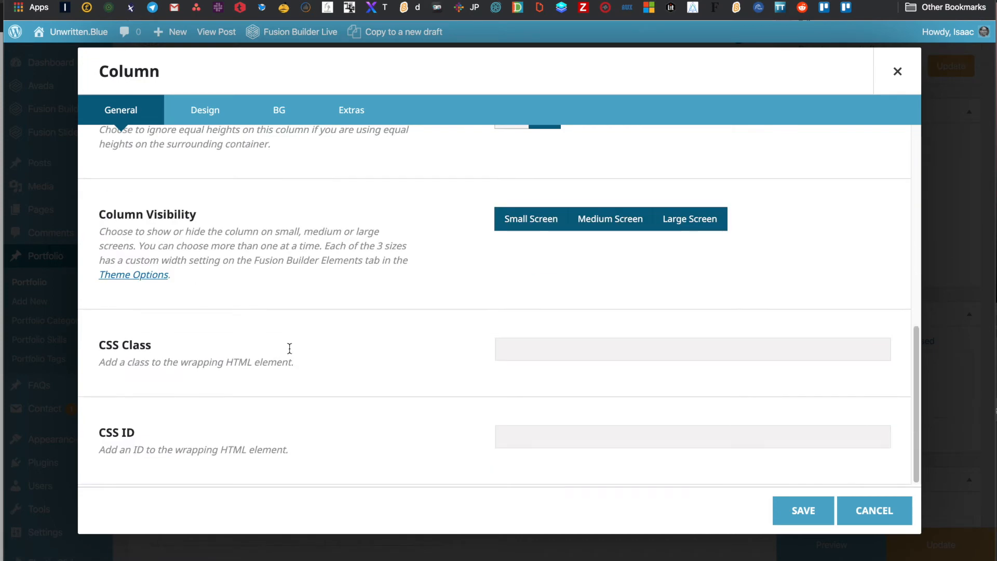
pyautogui.click(197, 109)
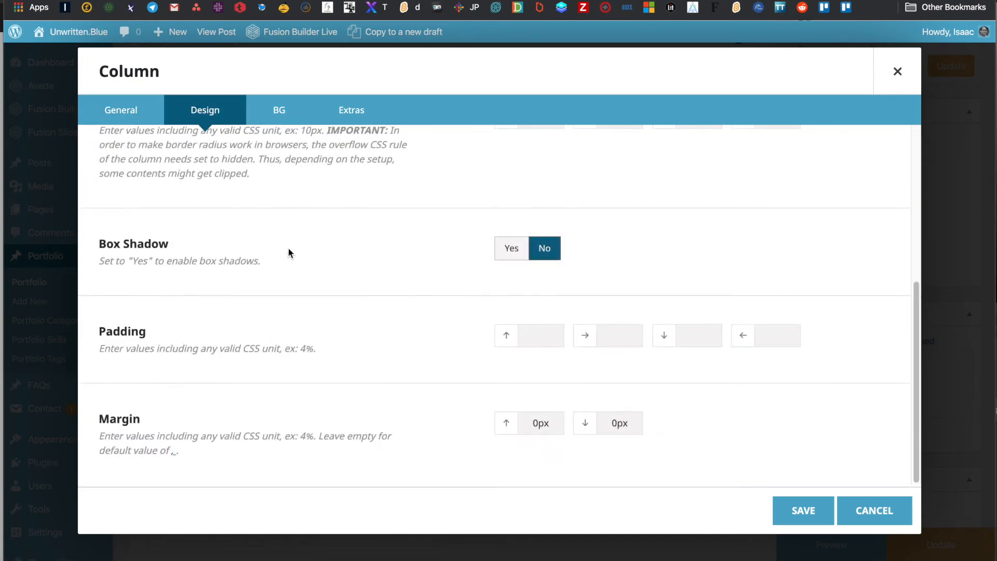
pyautogui.scroll(5, 288, 253)
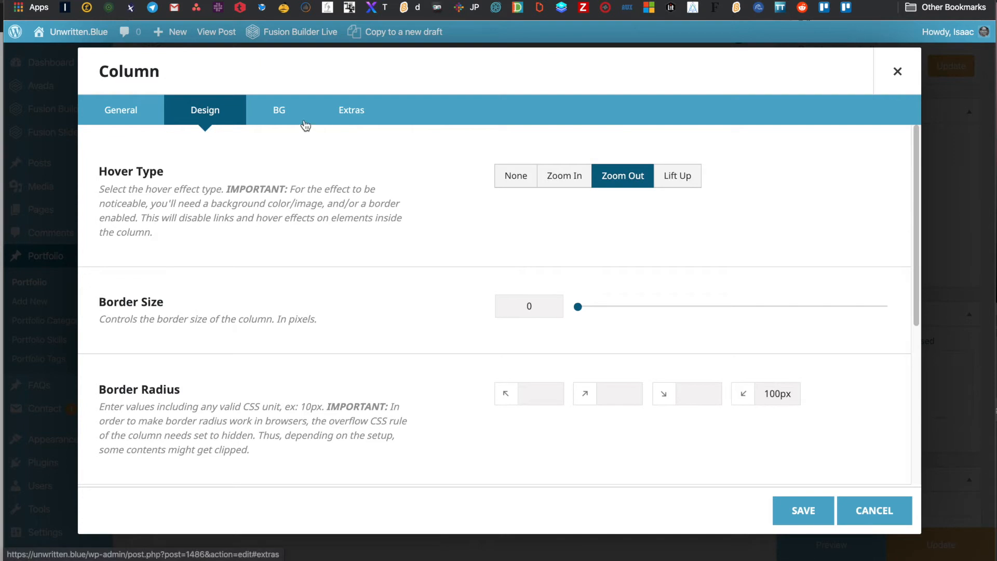
pyautogui.scroll(-5, 268, 275)
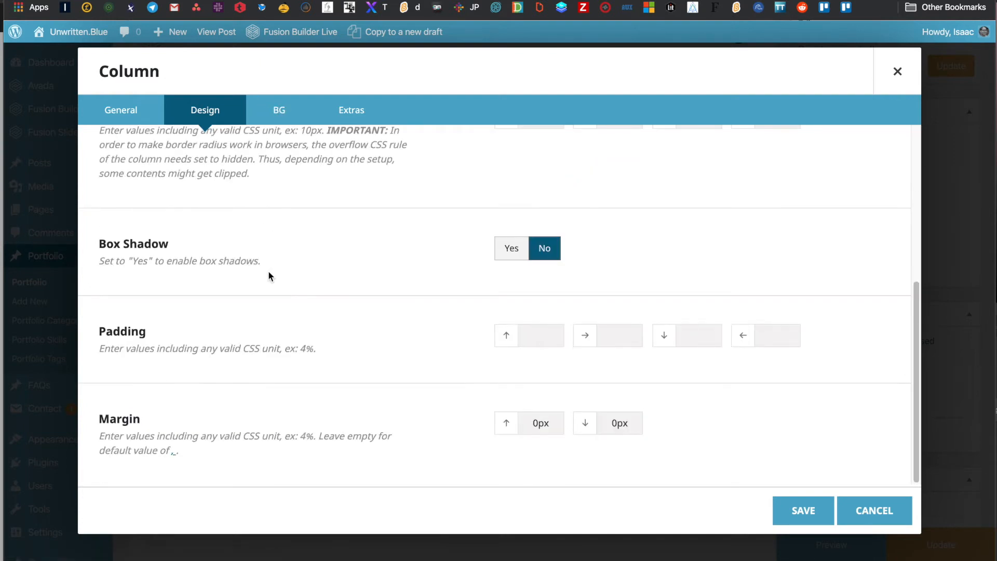
pyautogui.scroll(5, 268, 273)
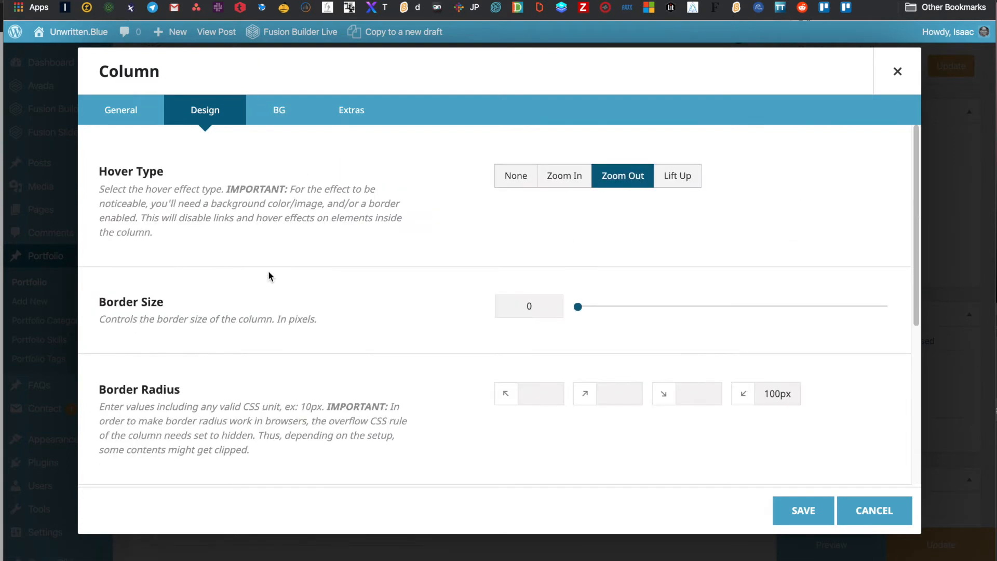
pyautogui.click(279, 108)
pyautogui.click(359, 114)
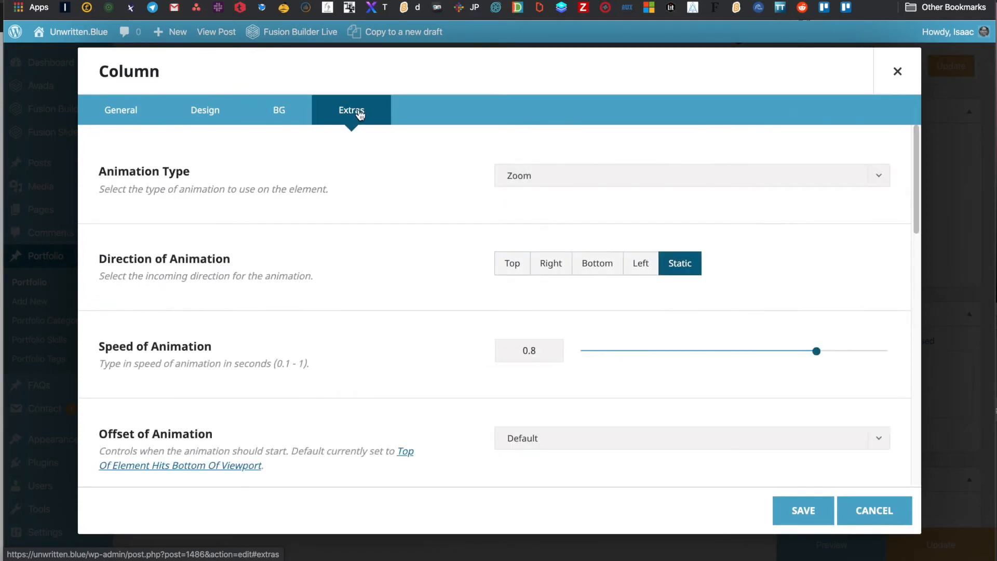
pyautogui.scroll(-10, 282, 334)
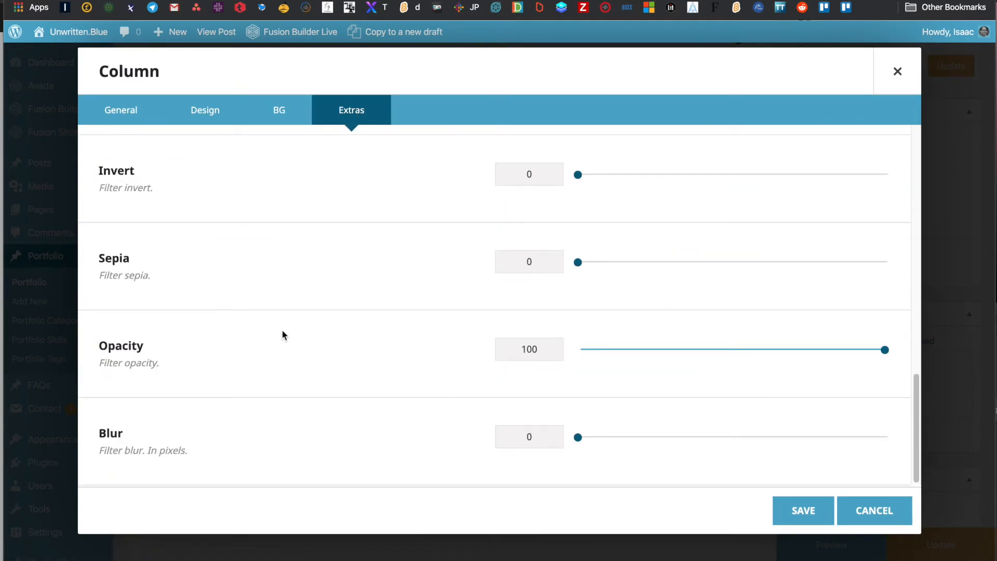
pyautogui.scroll(10, 282, 335)
# - Set the IMG_9458 upside-down sky photo as the right column's background image and save the column
pyautogui.click(279, 111)
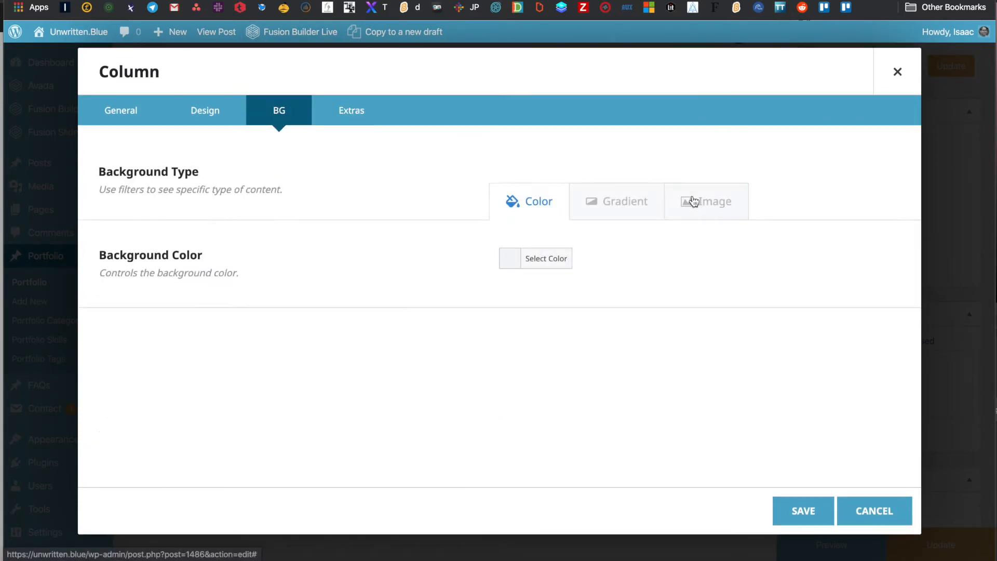
pyautogui.click(720, 208)
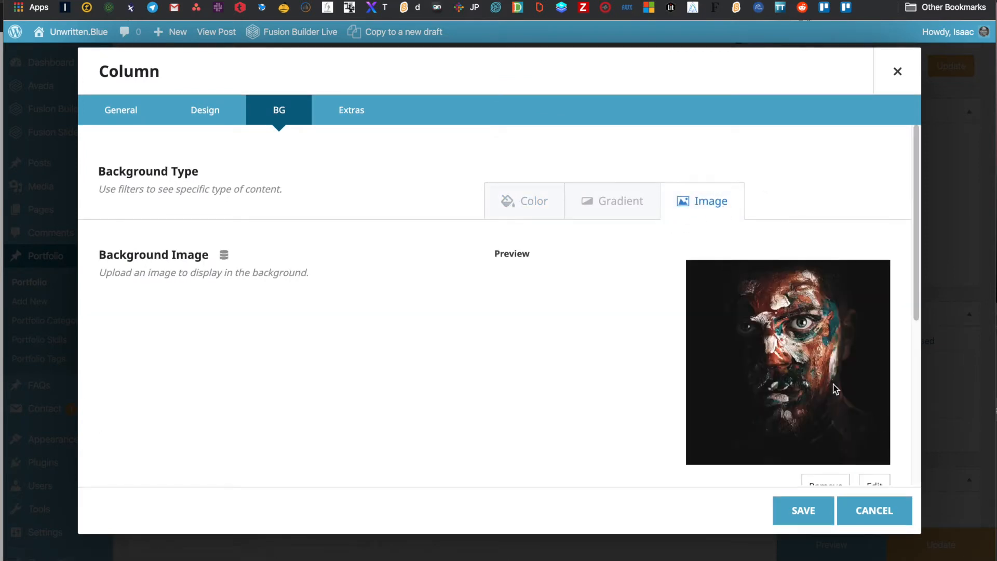
pyautogui.scroll(-1, 836, 392)
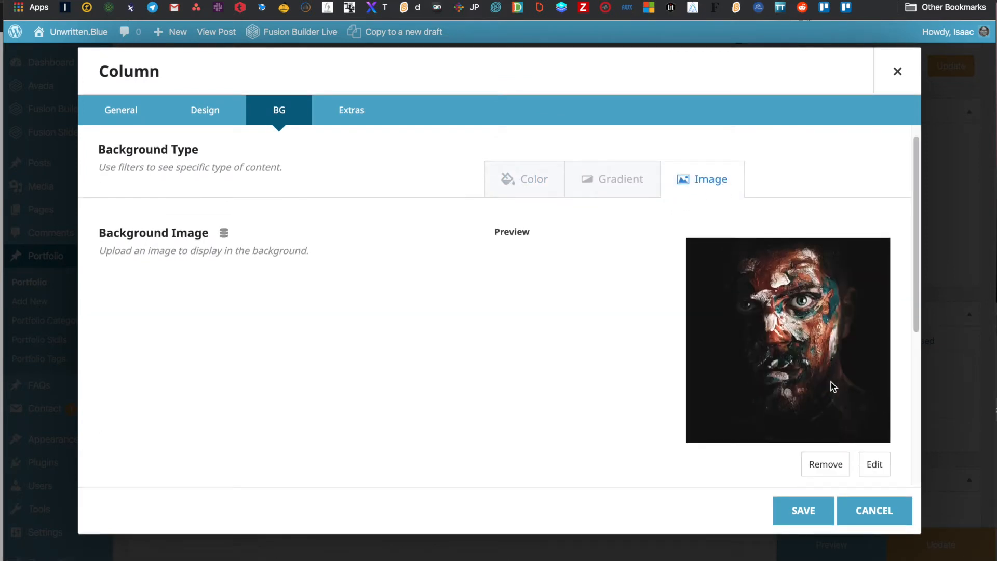
pyautogui.click(875, 463)
pyautogui.click(203, 197)
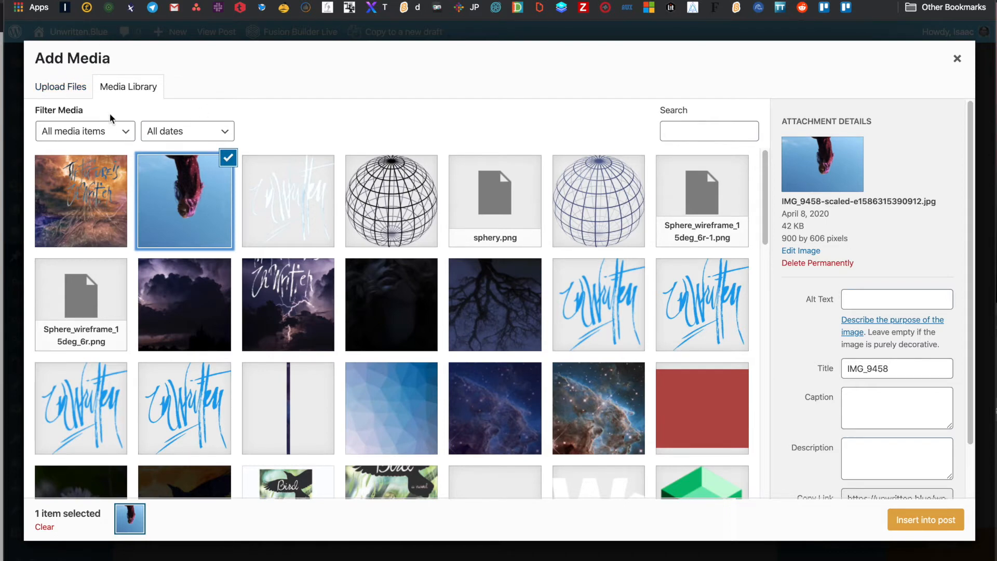
pyautogui.click(51, 92)
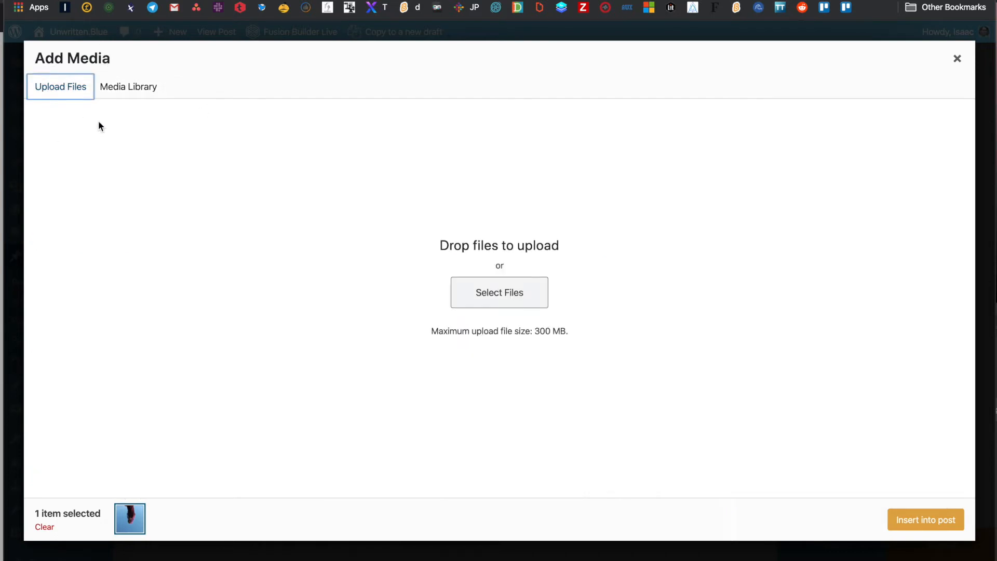
pyautogui.click(134, 89)
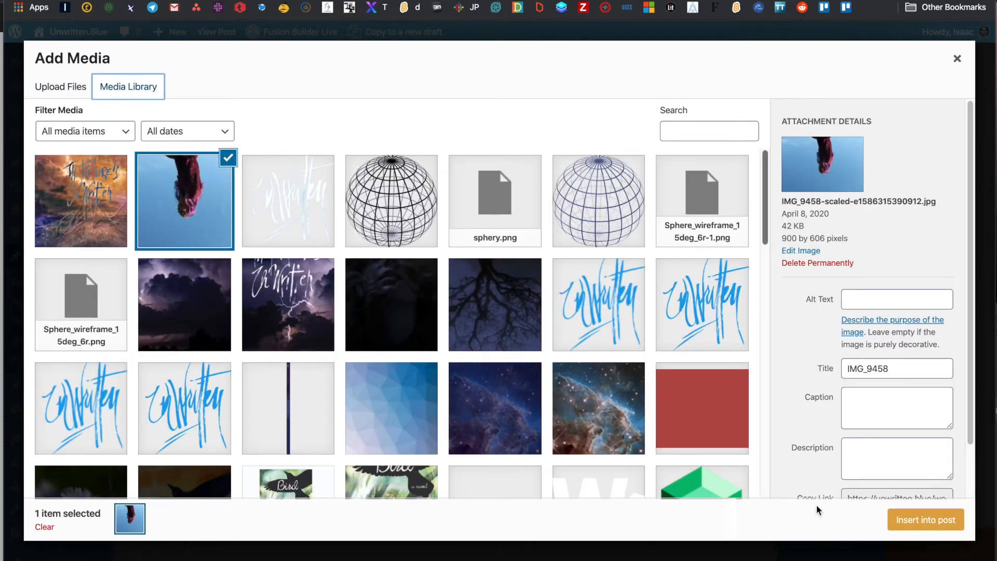
pyautogui.click(892, 521)
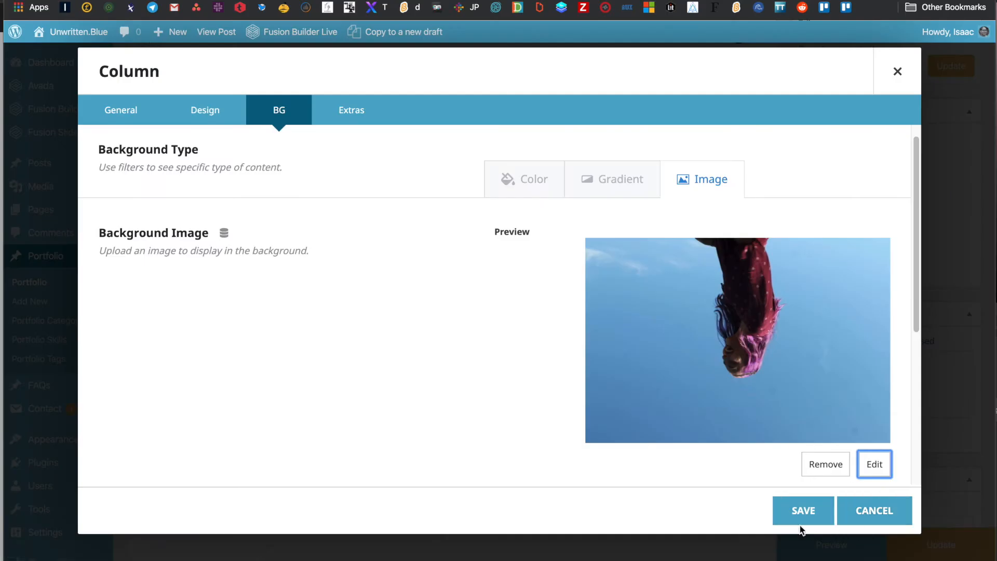
pyautogui.click(803, 512)
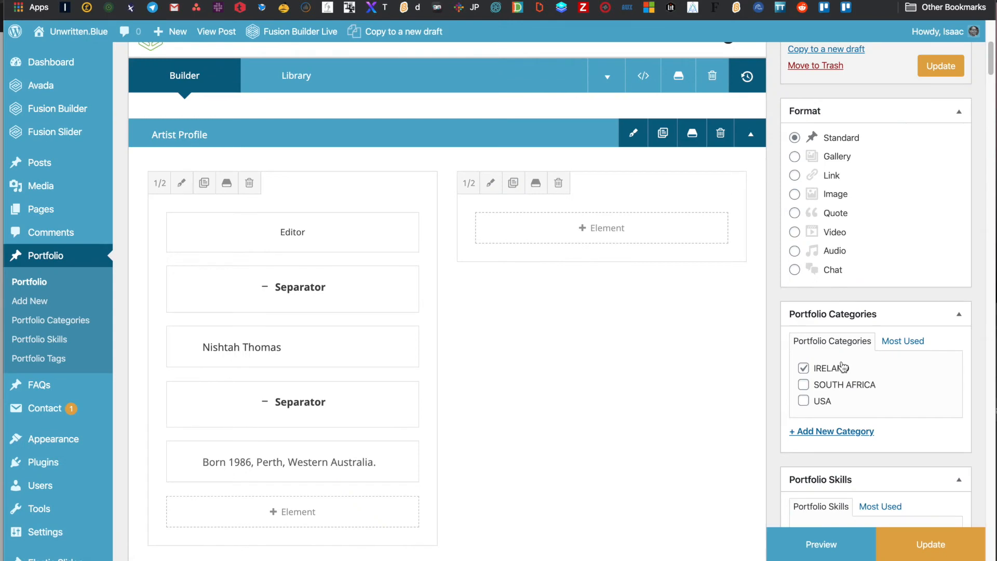
pyautogui.scroll(5, 844, 367)
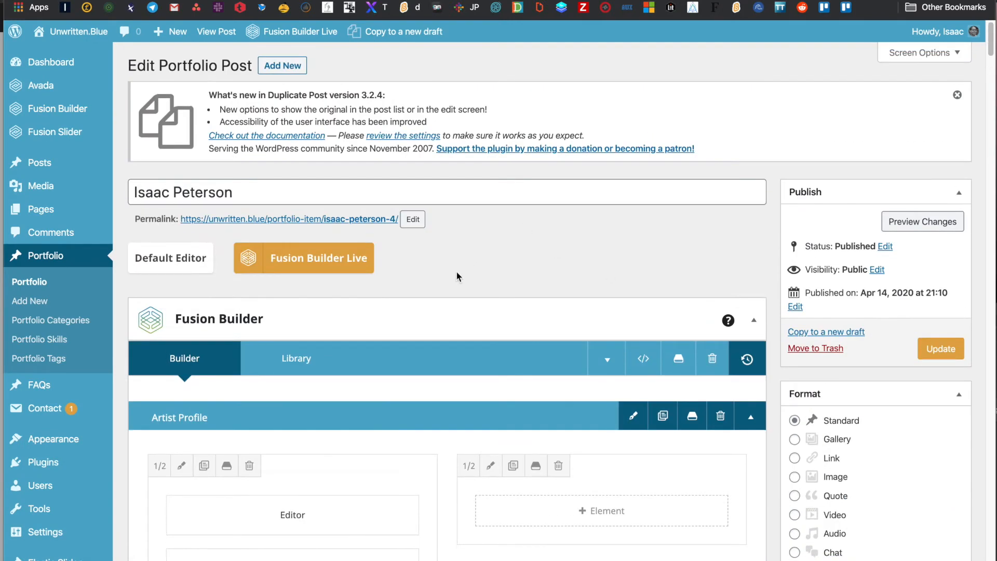
# - Update the portfolio post and view it on the live site
pyautogui.click(947, 348)
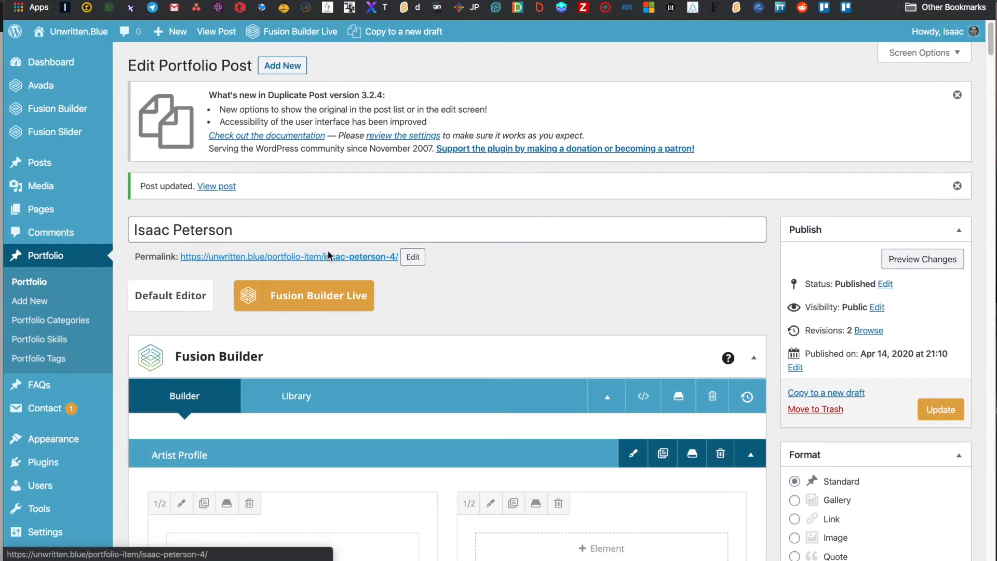
pyautogui.keyDown('super'); pyautogui.click(329, 254); pyautogui.keyUp('super')
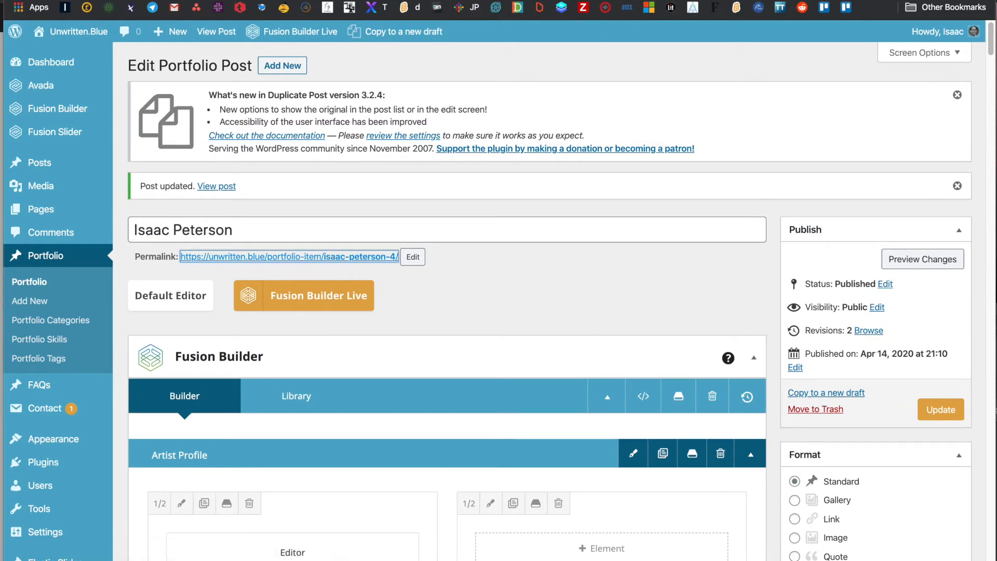
pyautogui.click(613, 0)
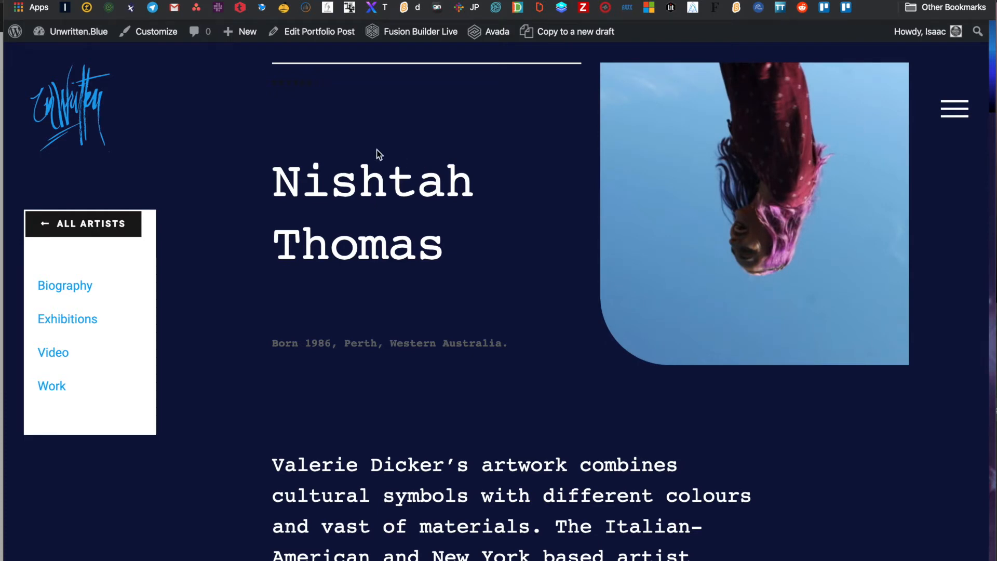
# - Scroll the live artist page from the heading and sky photo through the 1992–2016 exhibitions list
pyautogui.scroll(-1, 490, 134)
pyautogui.scroll(-5, 490, 139)
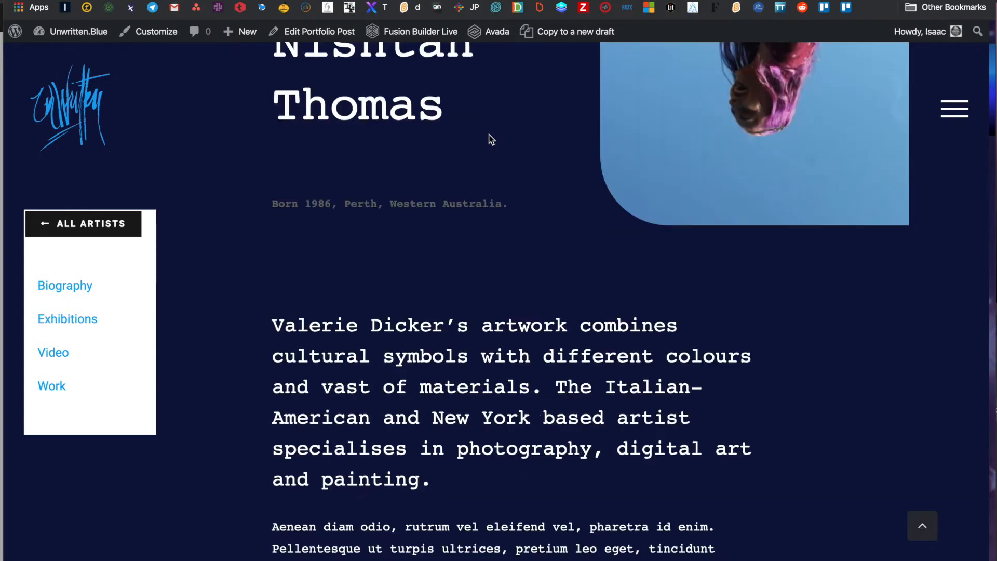
pyautogui.scroll(-15, 490, 139)
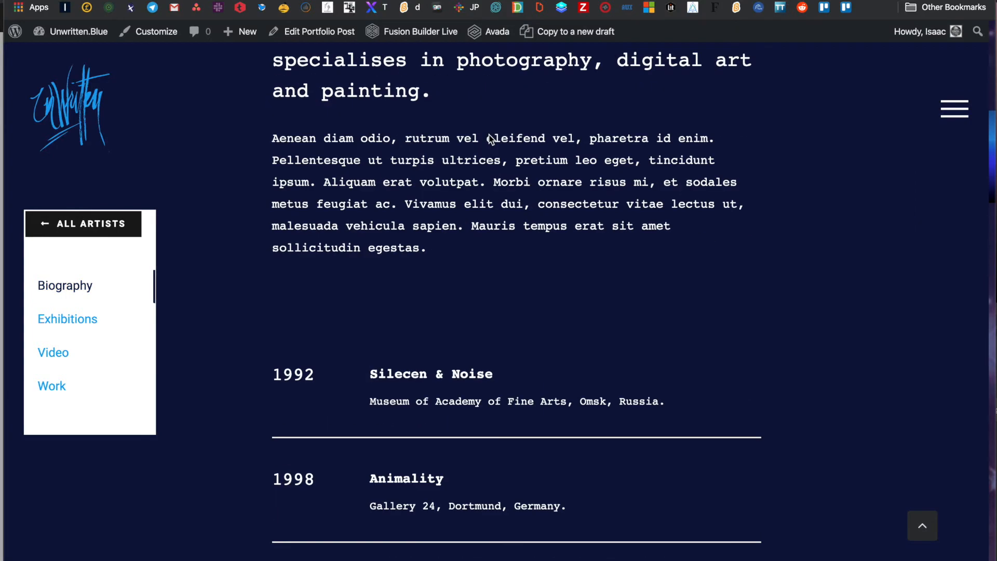
pyautogui.scroll(-20, 491, 139)
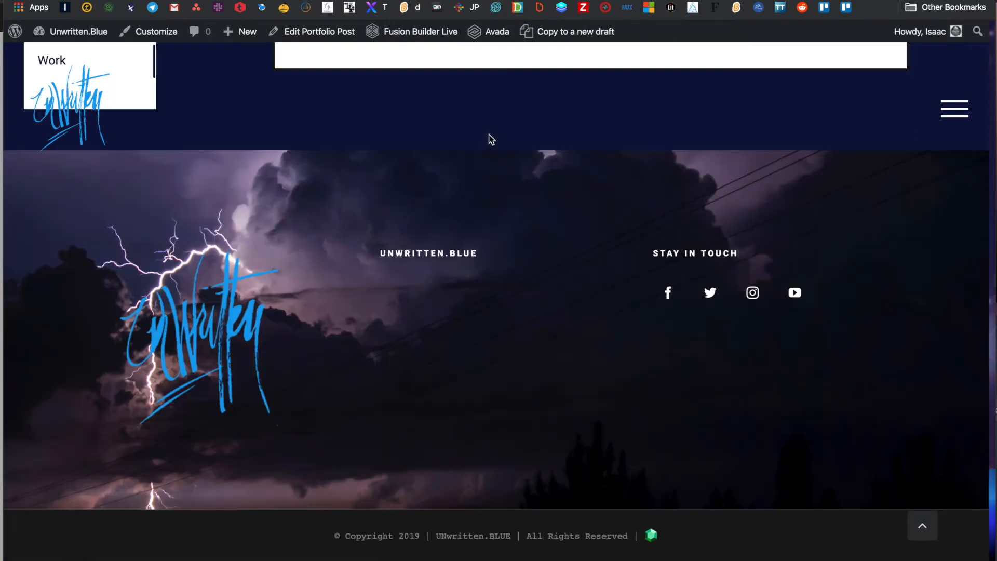
pyautogui.scroll(15, 491, 139)
pyautogui.scroll(20, 490, 139)
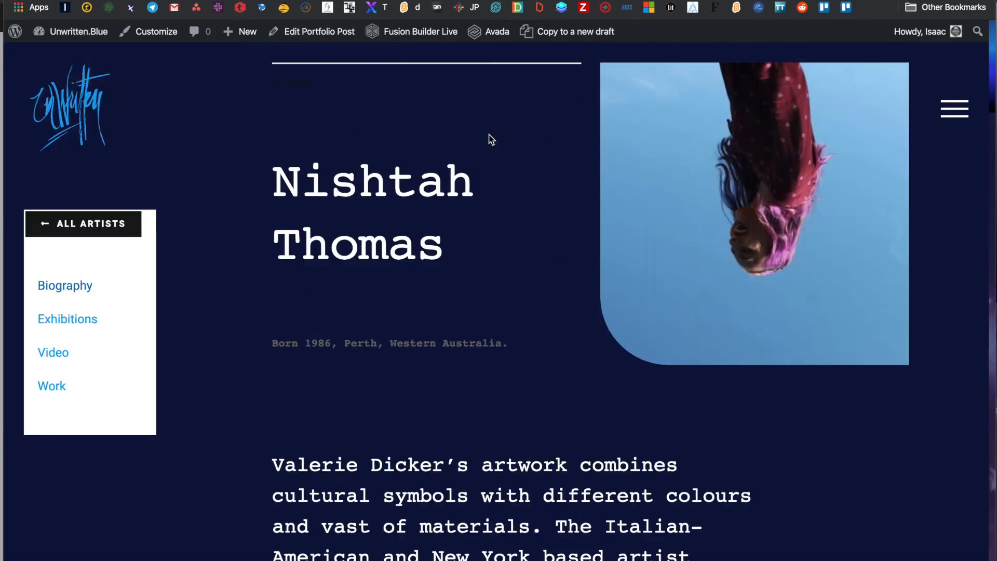
pyautogui.scroll(-15, 490, 139)
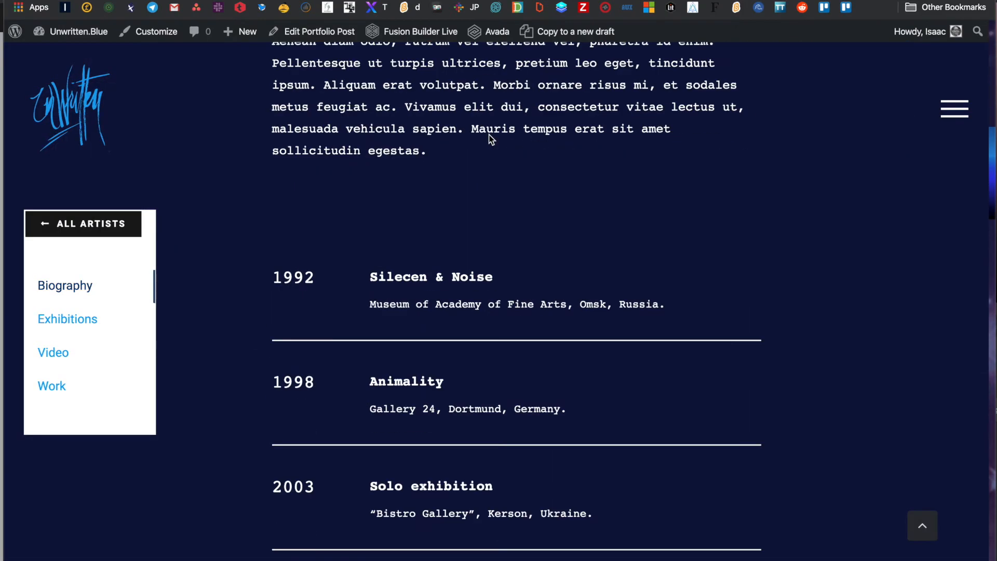
pyautogui.scroll(9, 491, 139)
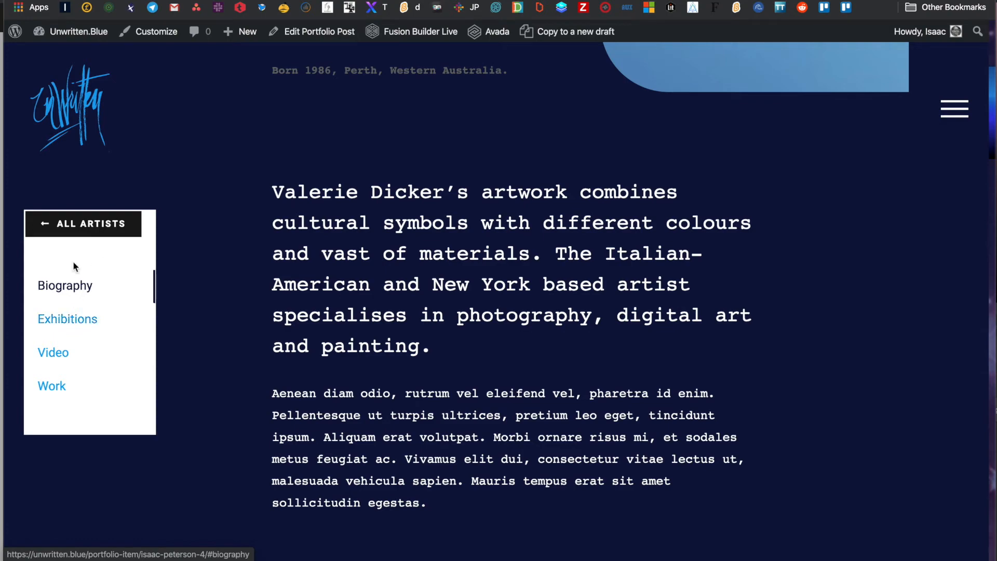
pyautogui.scroll(-1, 488, 306)
pyautogui.scroll(-20, 488, 306)
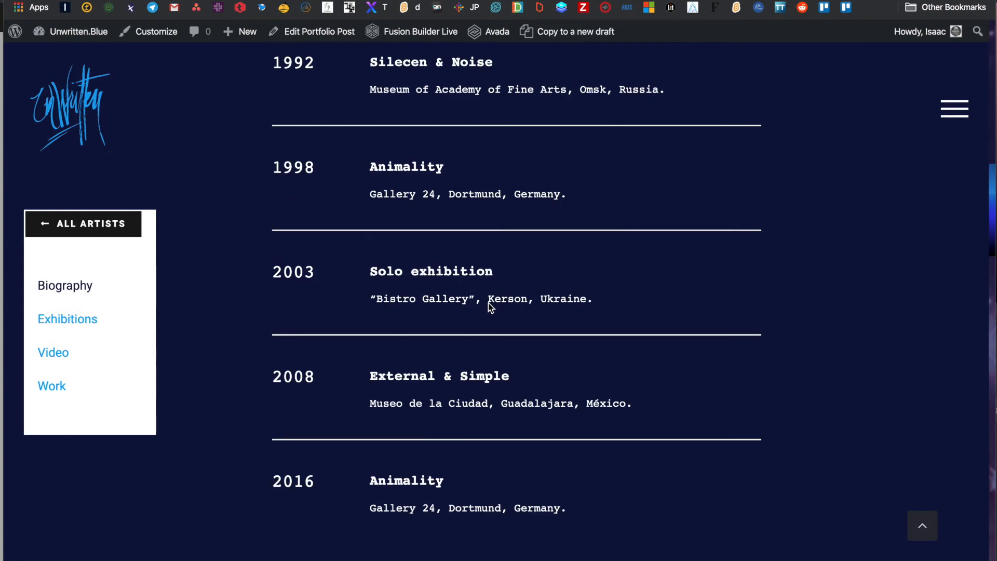
pyautogui.scroll(20, 490, 309)
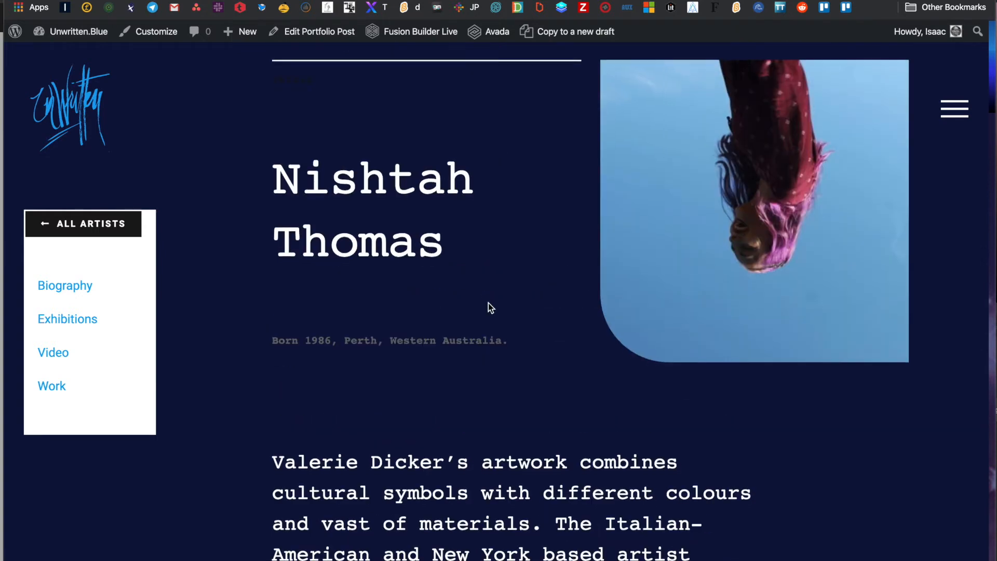
pyautogui.scroll(-10, 490, 309)
pyautogui.scroll(3, 489, 303)
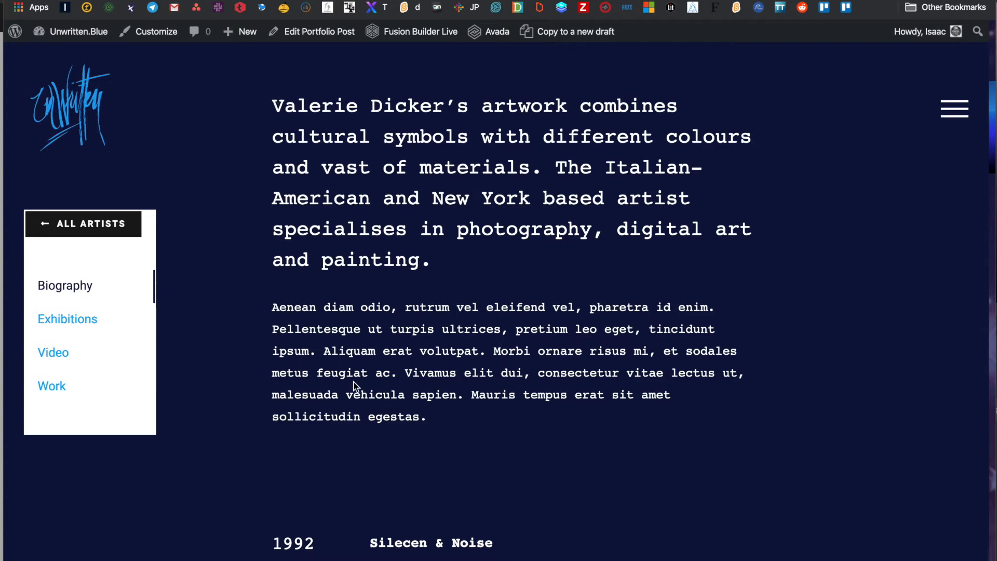
pyautogui.scroll(-1, 355, 389)
pyautogui.scroll(-9, 355, 388)
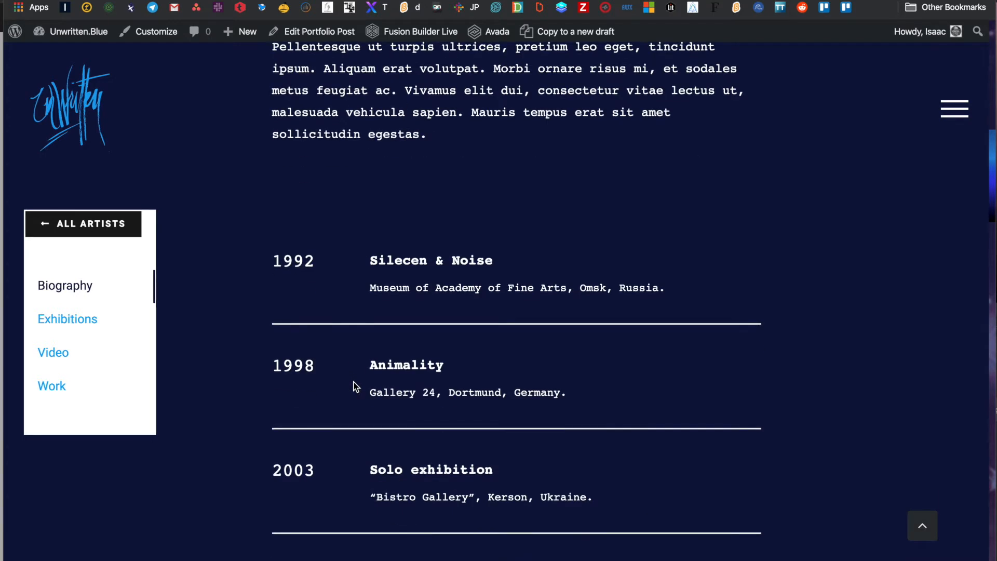
pyautogui.scroll(1, 354, 387)
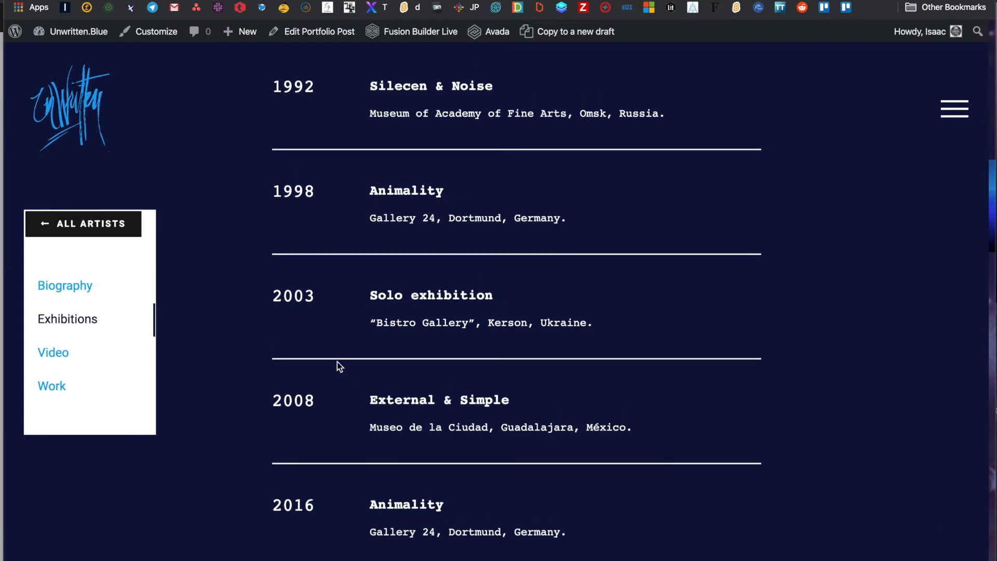
pyautogui.scroll(12, 338, 251)
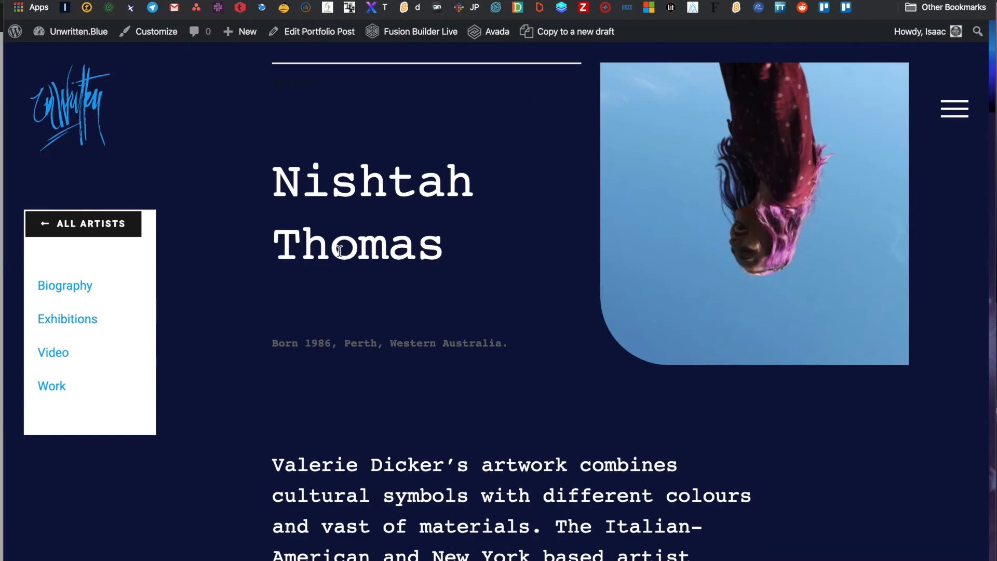
pyautogui.scroll(-13, 339, 251)
pyautogui.scroll(-2, 339, 251)
pyautogui.scroll(2, 338, 251)
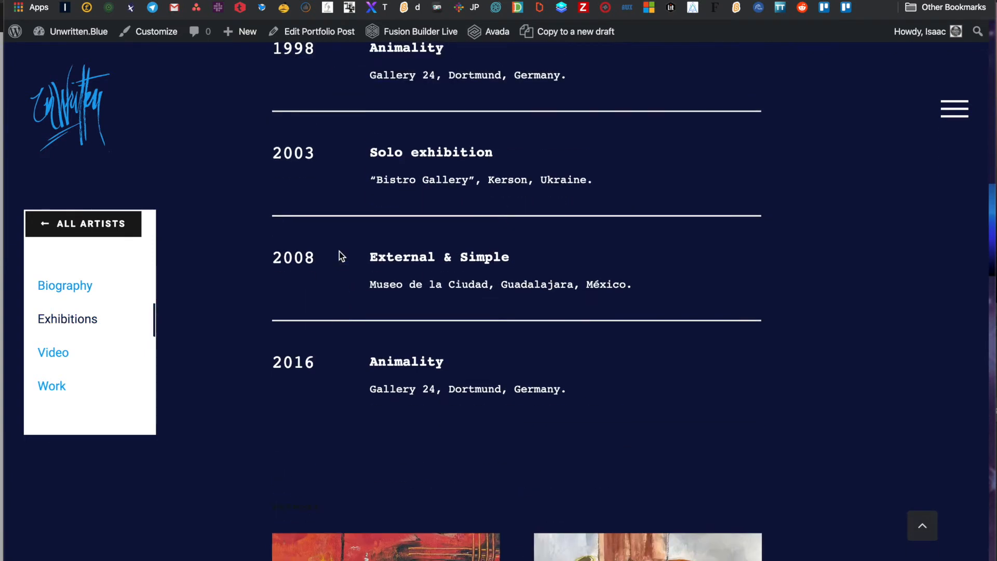
pyautogui.scroll(5, 339, 252)
pyautogui.scroll(-2, 339, 252)
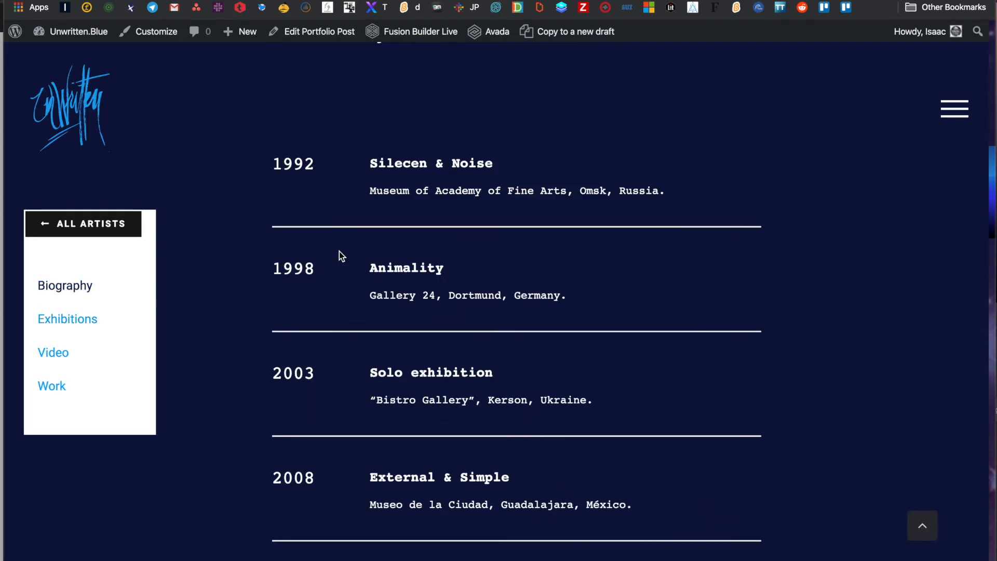
pyautogui.scroll(-1, 339, 251)
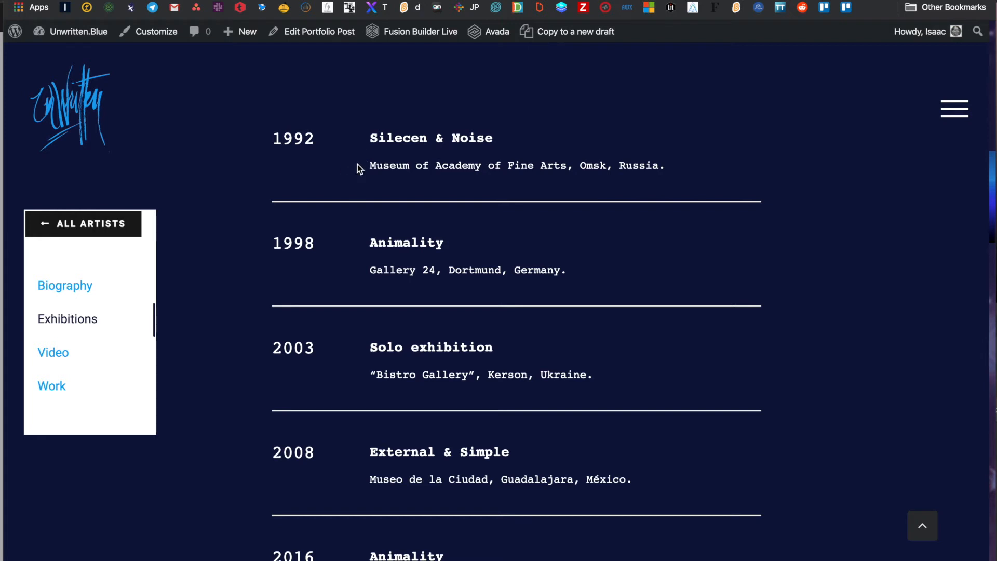
pyautogui.scroll(-2, 358, 172)
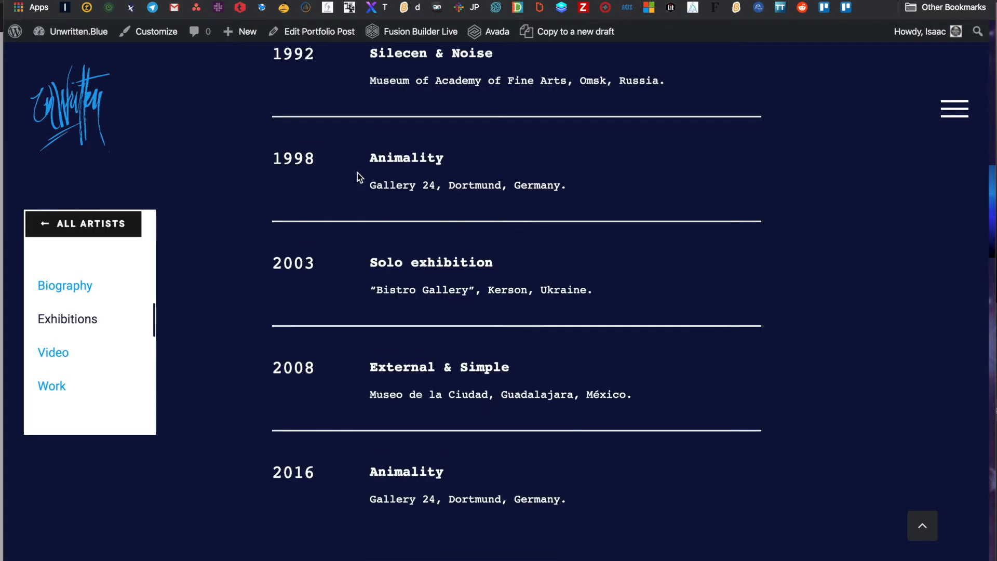
pyautogui.scroll(2, 357, 173)
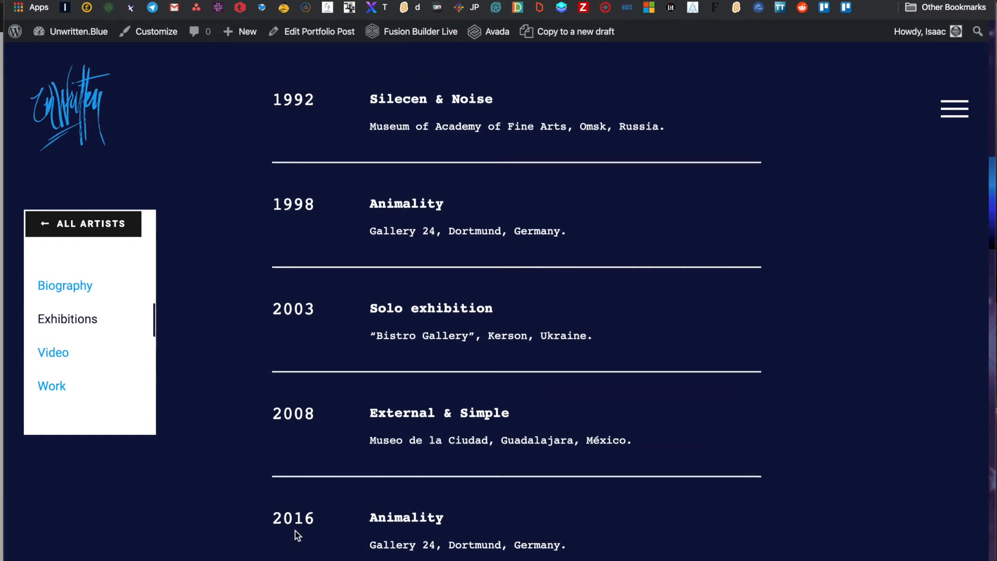
pyautogui.scroll(3, 308, 397)
pyautogui.scroll(-1, 308, 397)
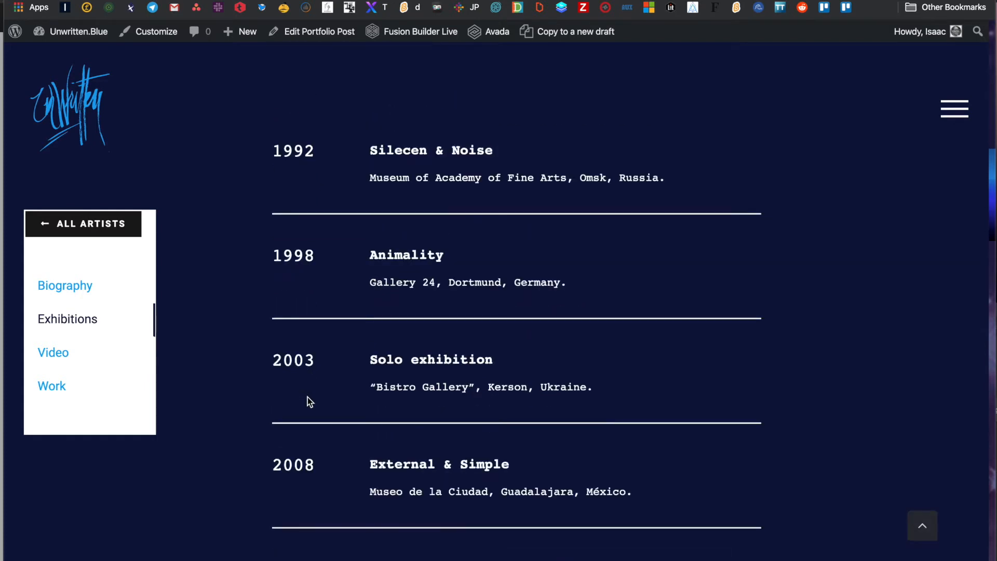
pyautogui.scroll(-5, 308, 397)
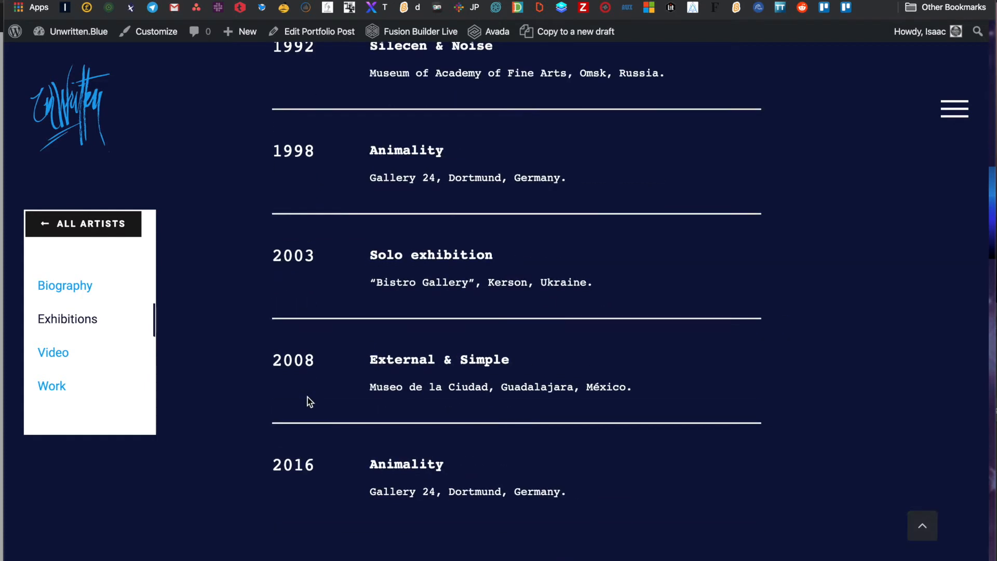
pyautogui.scroll(-12, 307, 398)
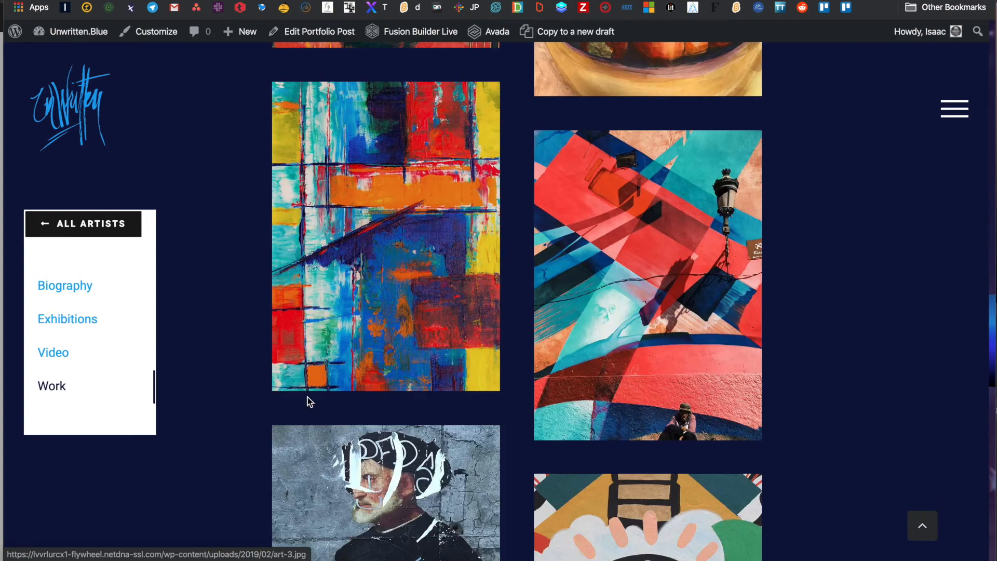
pyautogui.scroll(-5, 308, 397)
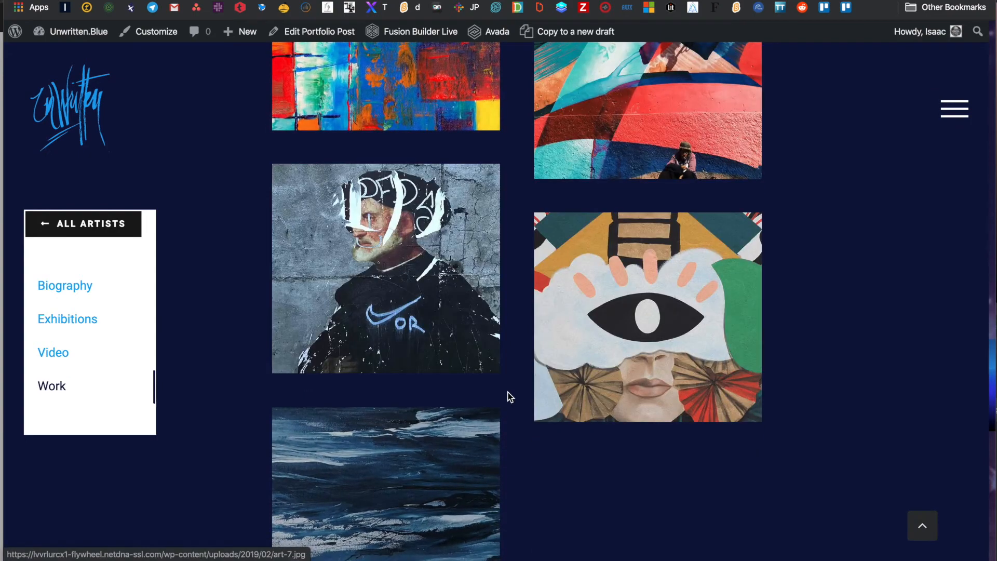
pyautogui.scroll(15, 654, 362)
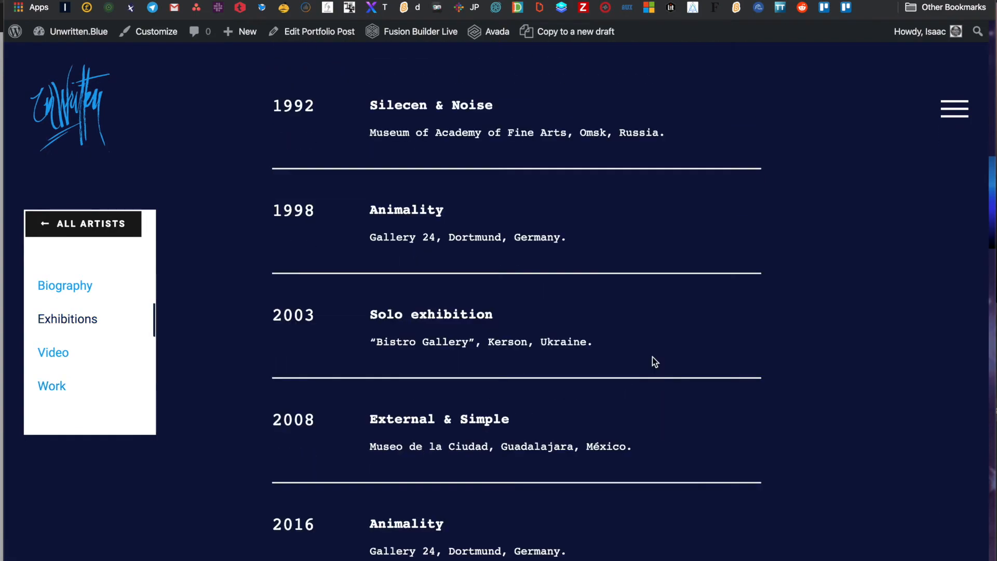
pyautogui.scroll(8, 652, 357)
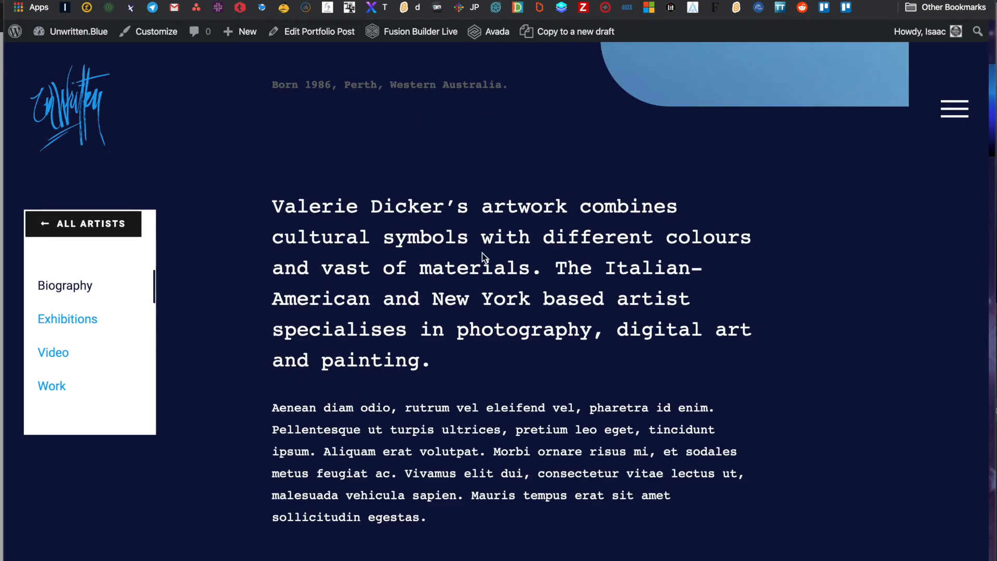
pyautogui.scroll(-7, 473, 253)
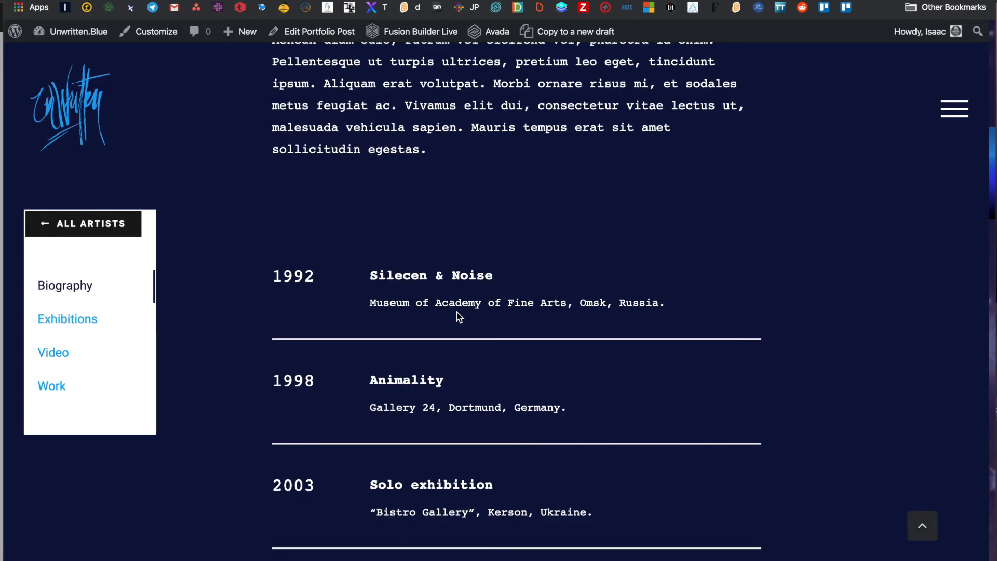
pyautogui.scroll(-4, 460, 317)
pyautogui.scroll(20, 457, 312)
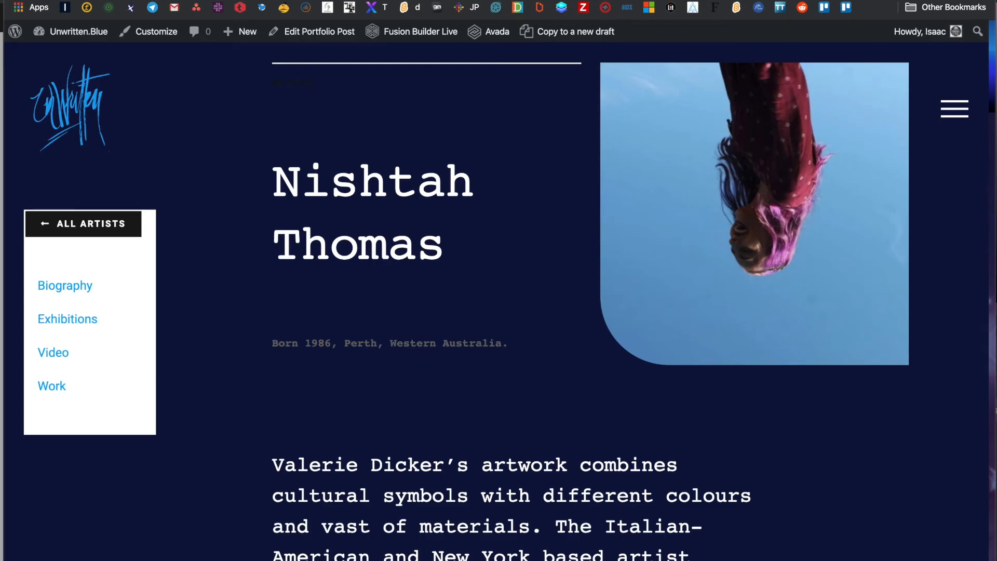
pyautogui.press('super+w')
# - Collapse Artist Profile, check and re-collapse Biography, and expand the Exhibitions container
pyautogui.scroll(-7, 564, 213)
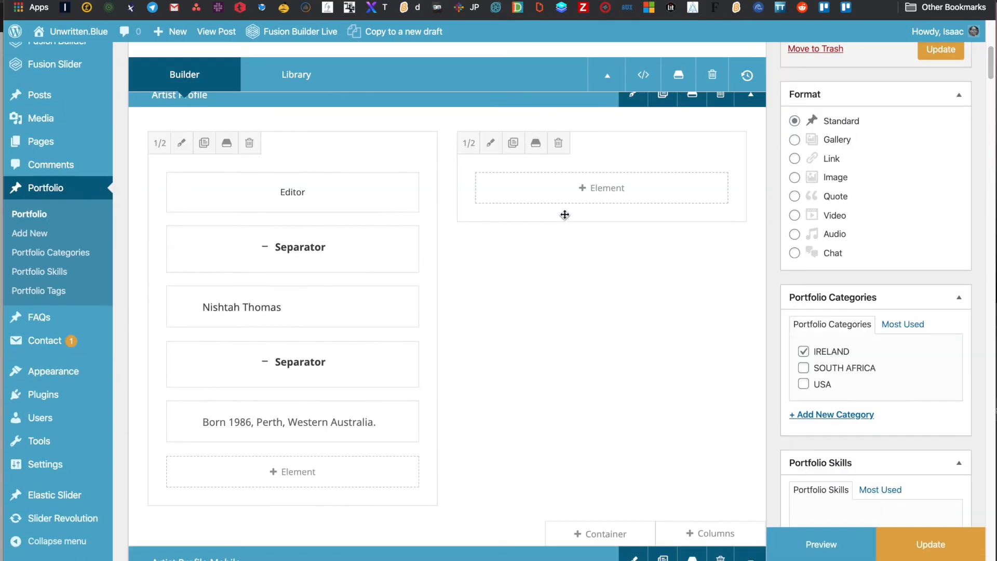
pyautogui.scroll(2, 564, 215)
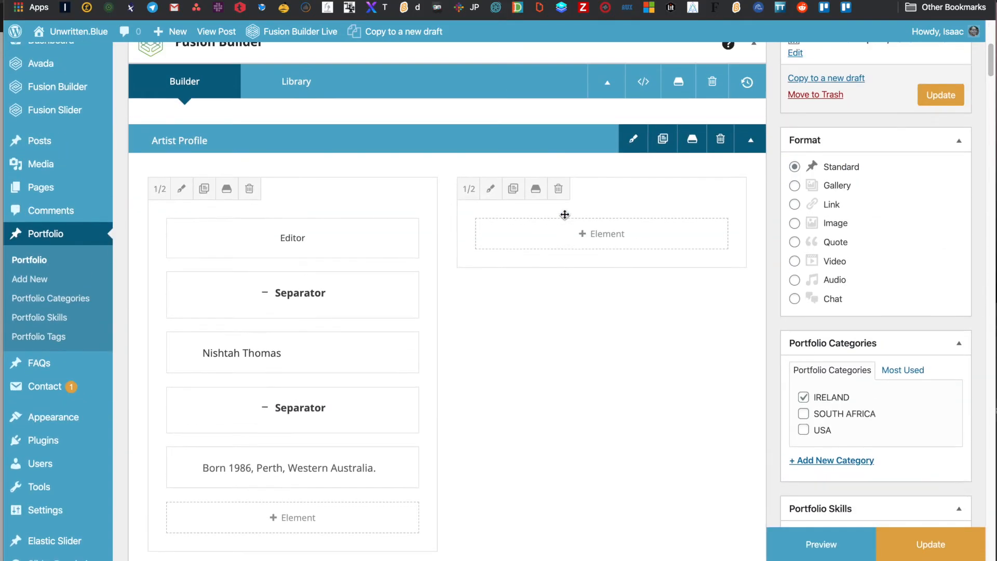
pyautogui.click(752, 141)
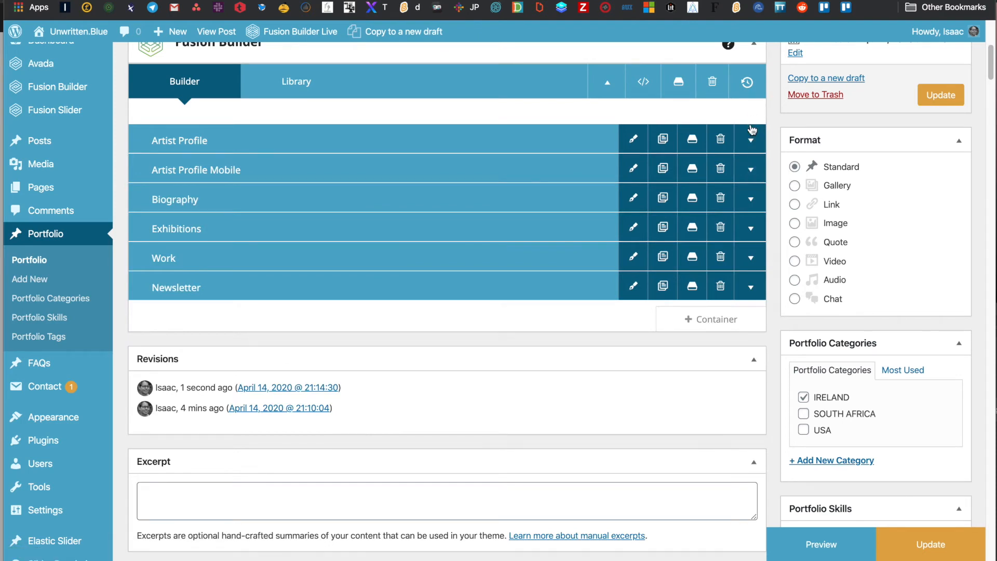
pyautogui.click(750, 200)
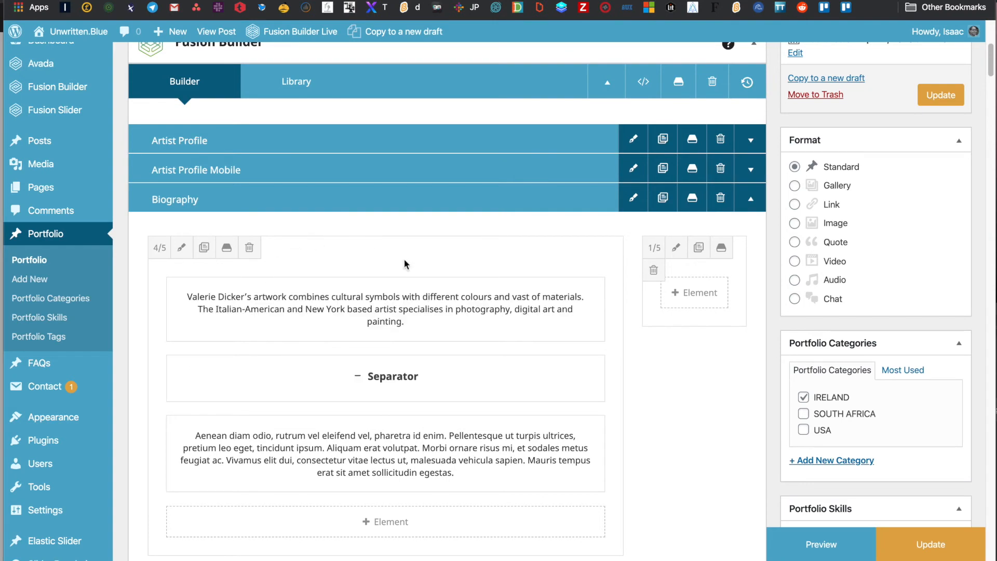
pyautogui.click(738, 203)
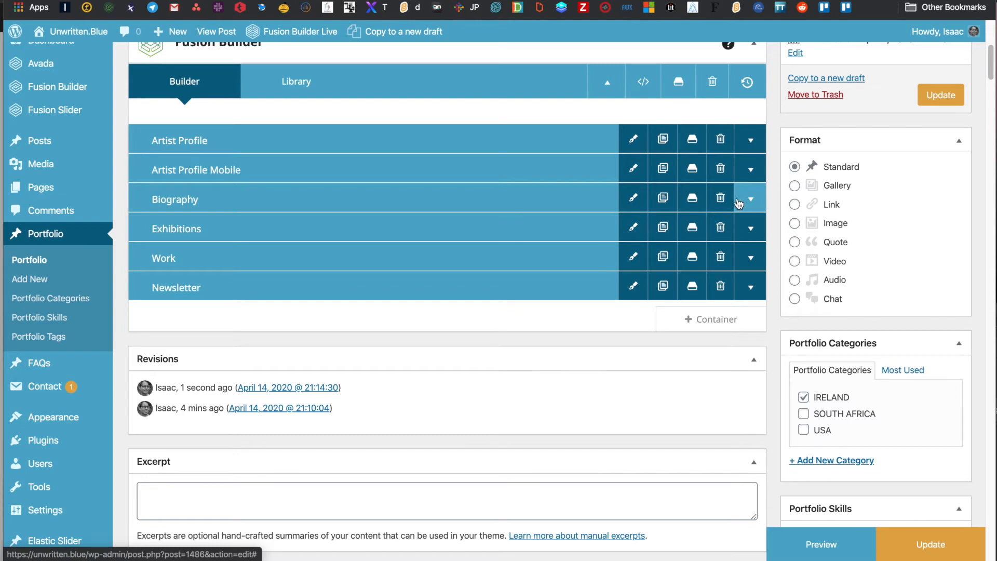
pyautogui.click(750, 232)
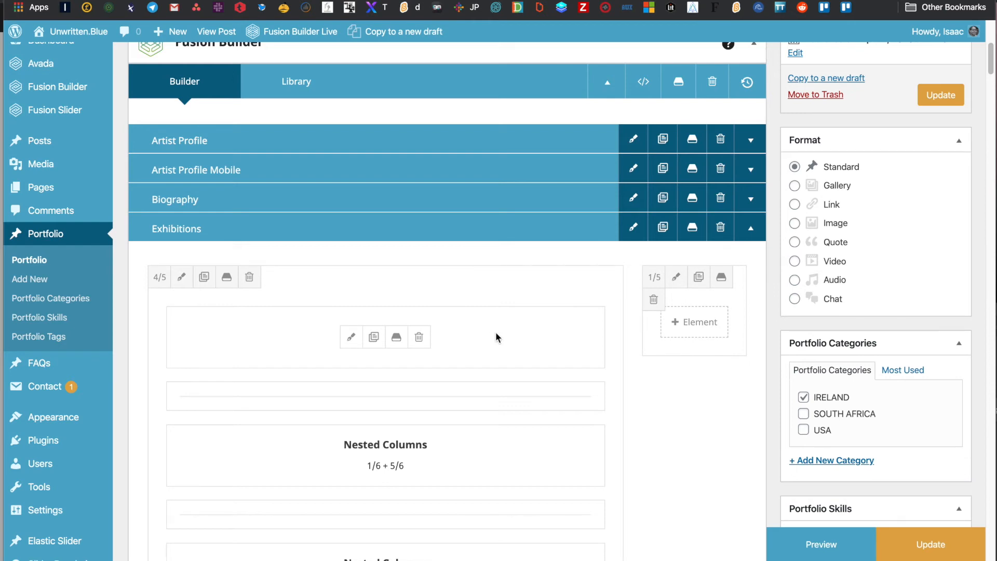
pyautogui.scroll(-4, 497, 338)
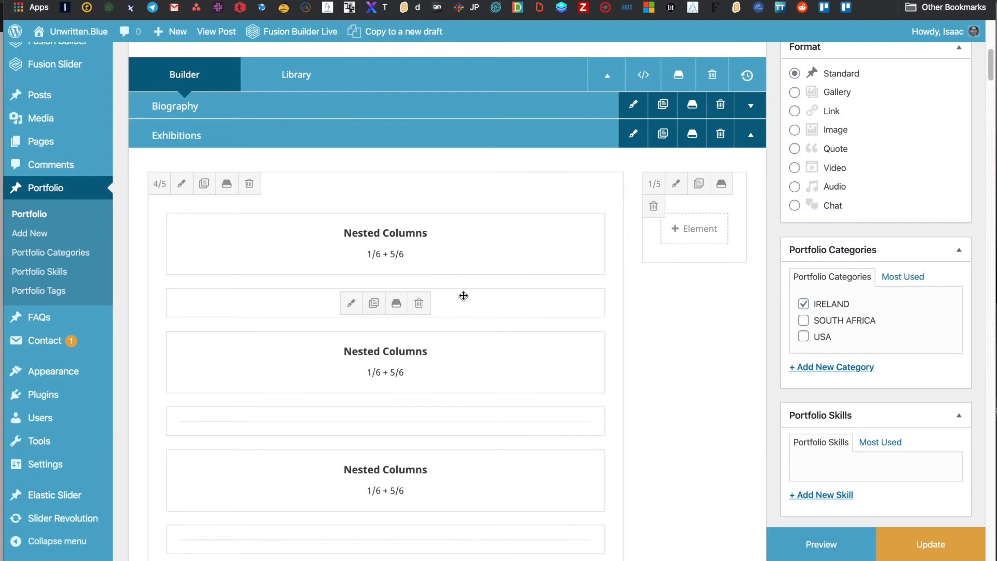
# - Move an exhibition entry higher, then duplicate another and move its copy up one place
pyautogui.scroll(-3, 464, 295)
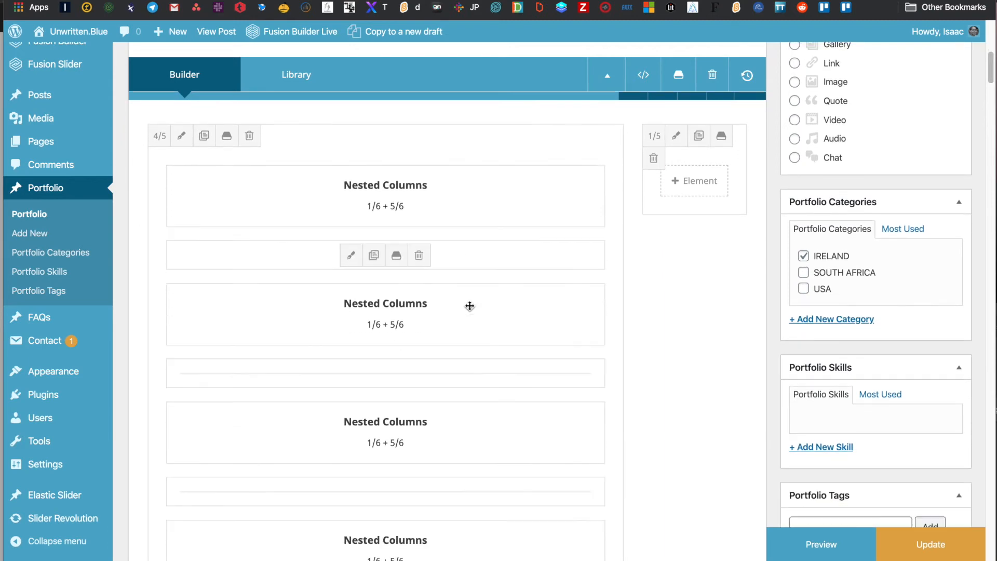
pyautogui.scroll(-5, 470, 306)
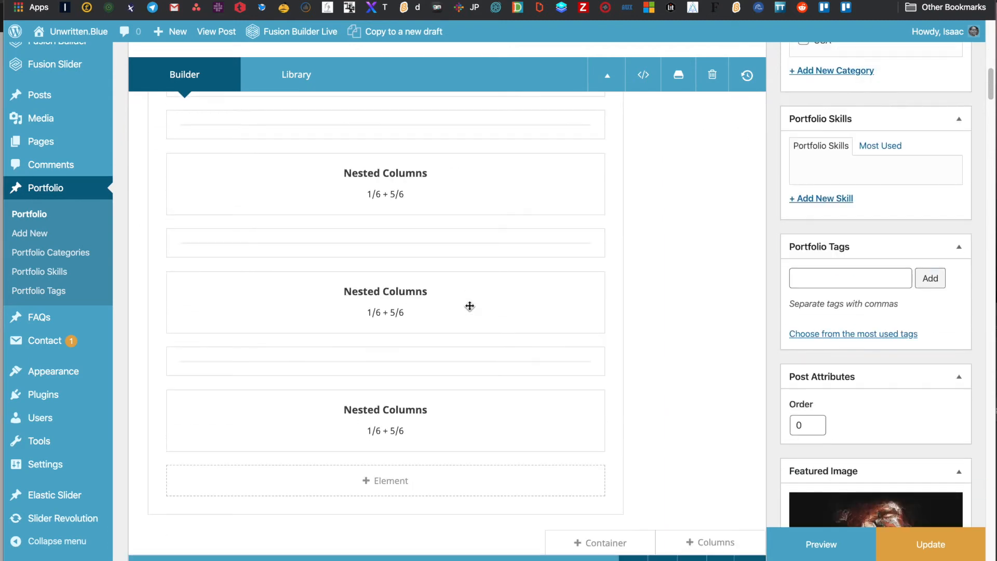
pyautogui.scroll(8, 469, 306)
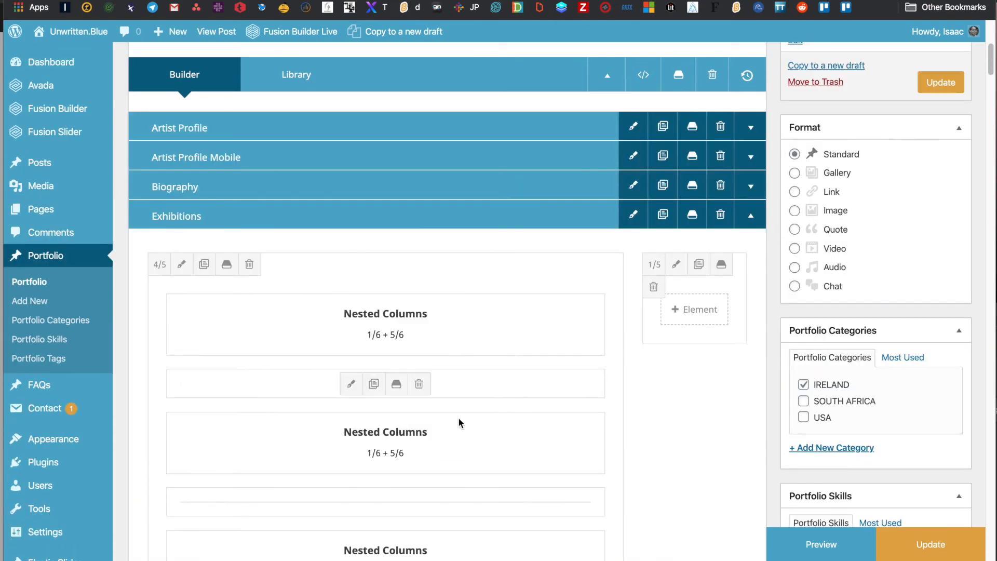
pyautogui.scroll(-3, 459, 447)
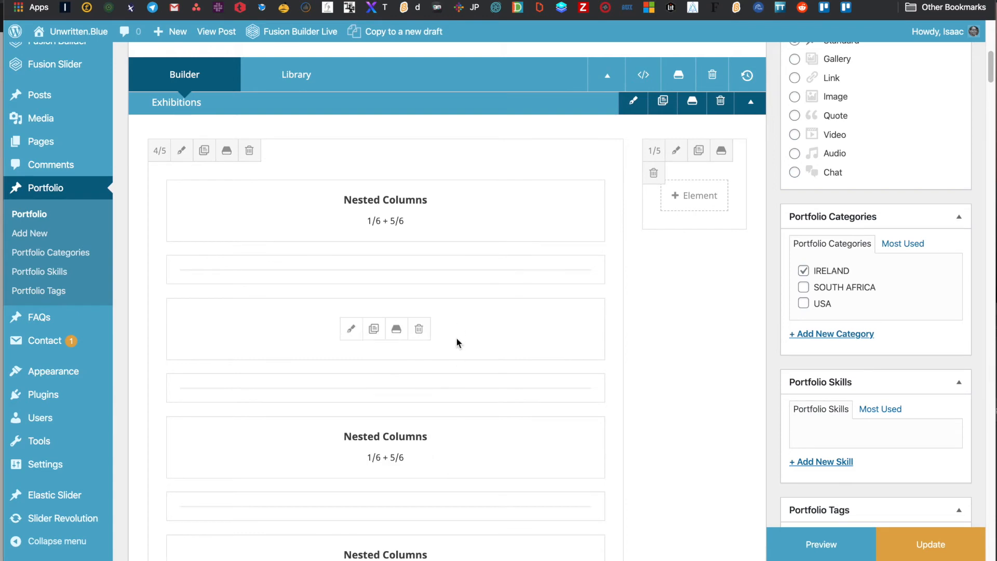
pyautogui.scroll(-2, 461, 439)
pyautogui.scroll(-5, 457, 460)
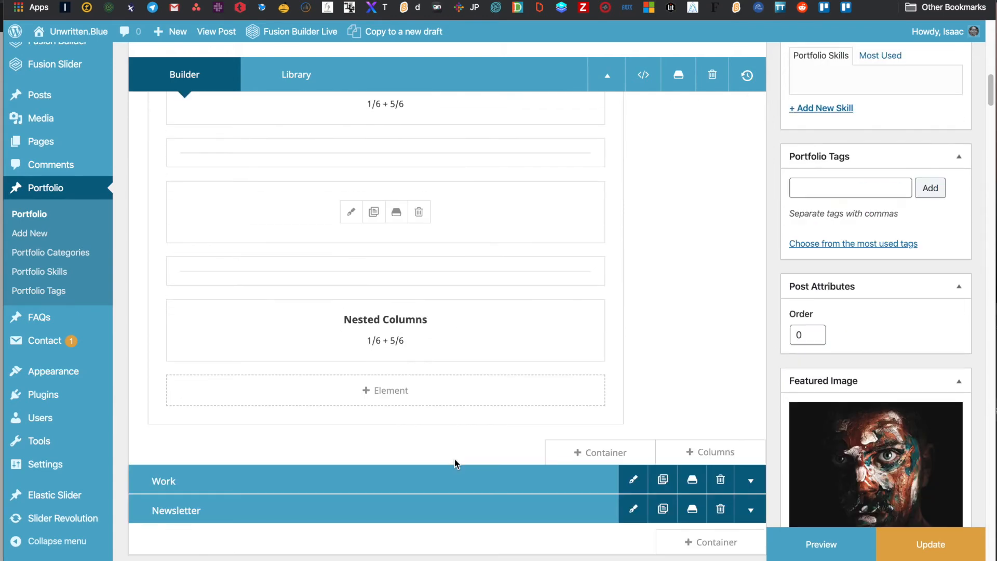
pyautogui.scroll(4, 461, 266)
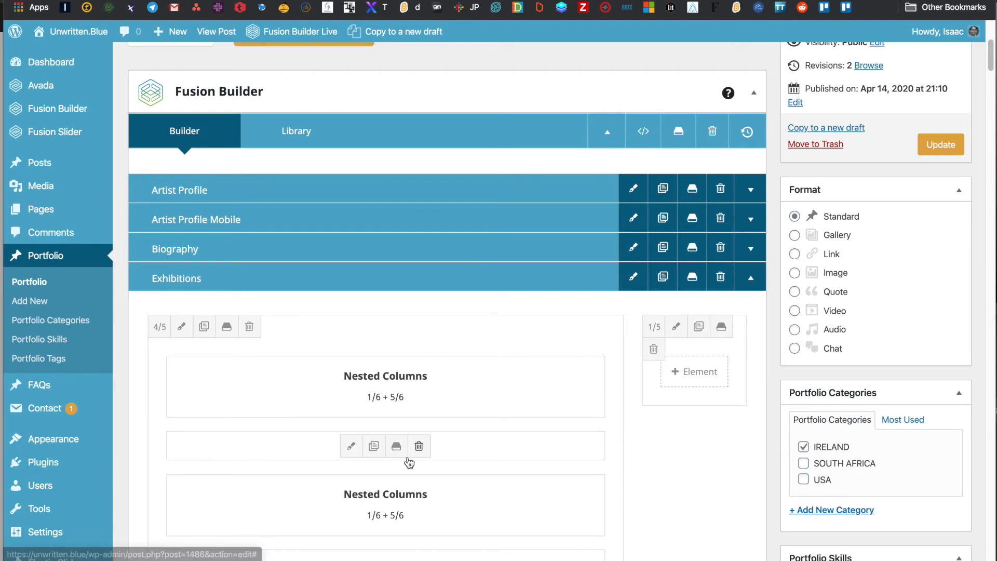
pyautogui.moveTo(503, 445); pyautogui.dragTo(508, 350)
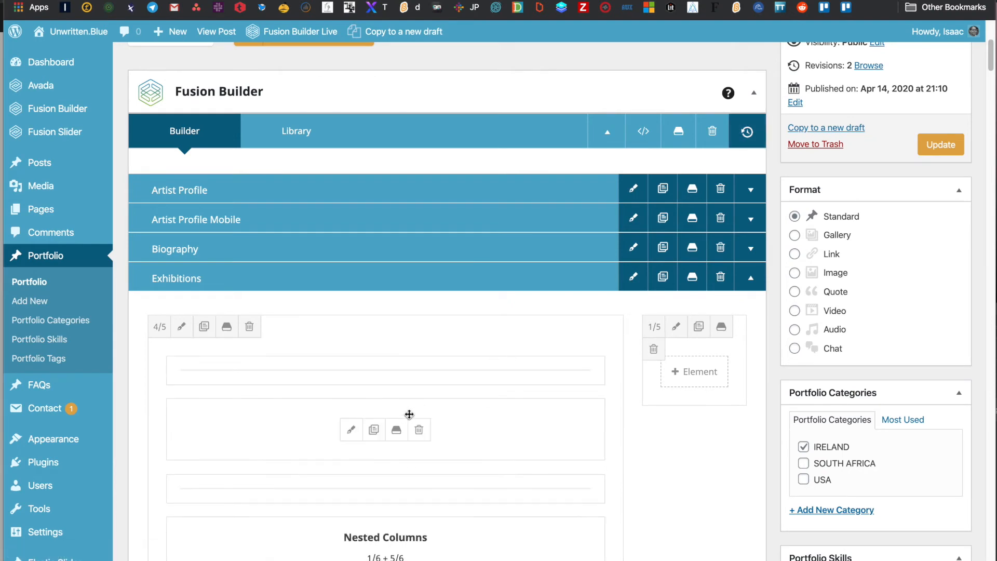
pyautogui.click(376, 435)
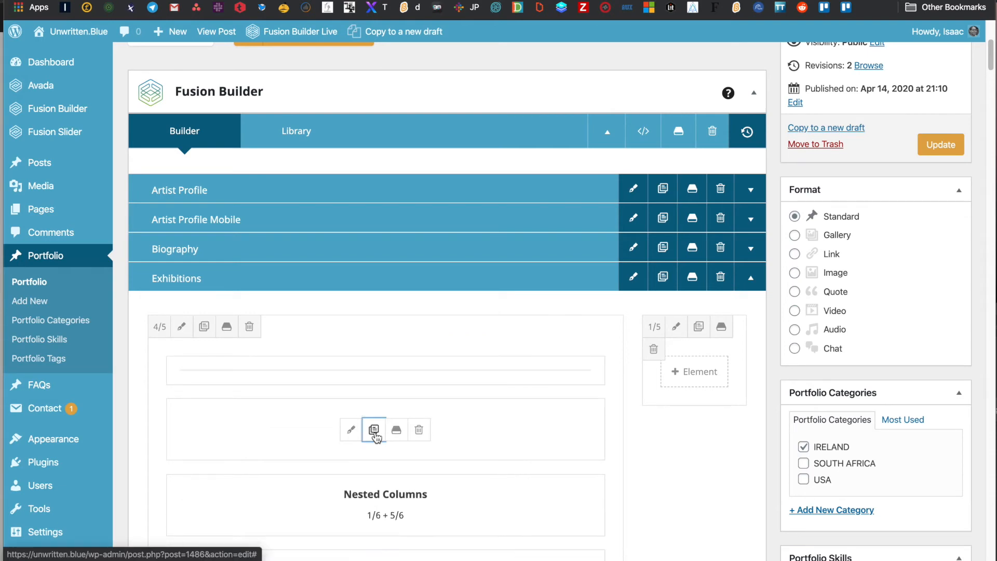
pyautogui.moveTo(521, 441); pyautogui.dragTo(517, 372)
# - Duplicate the row below the first exhibition and move the copies to the top of the list
pyautogui.scroll(-3, 453, 404)
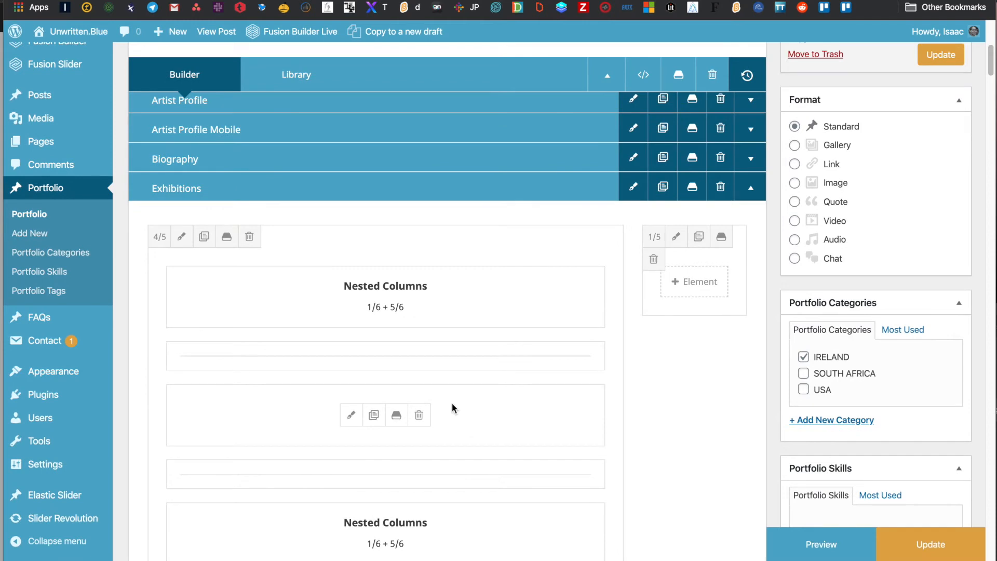
pyautogui.scroll(-5, 400, 532)
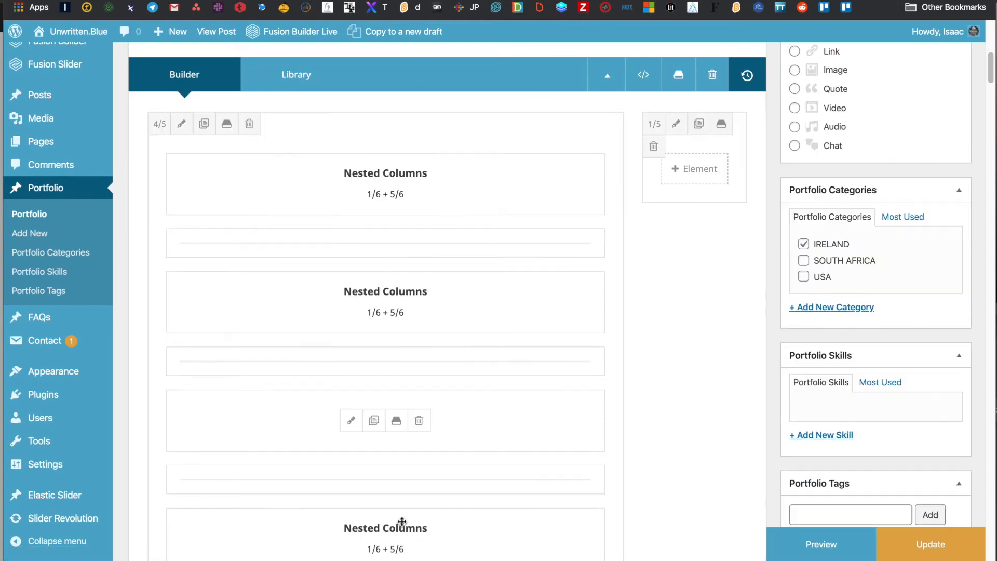
pyautogui.scroll(-5, 400, 538)
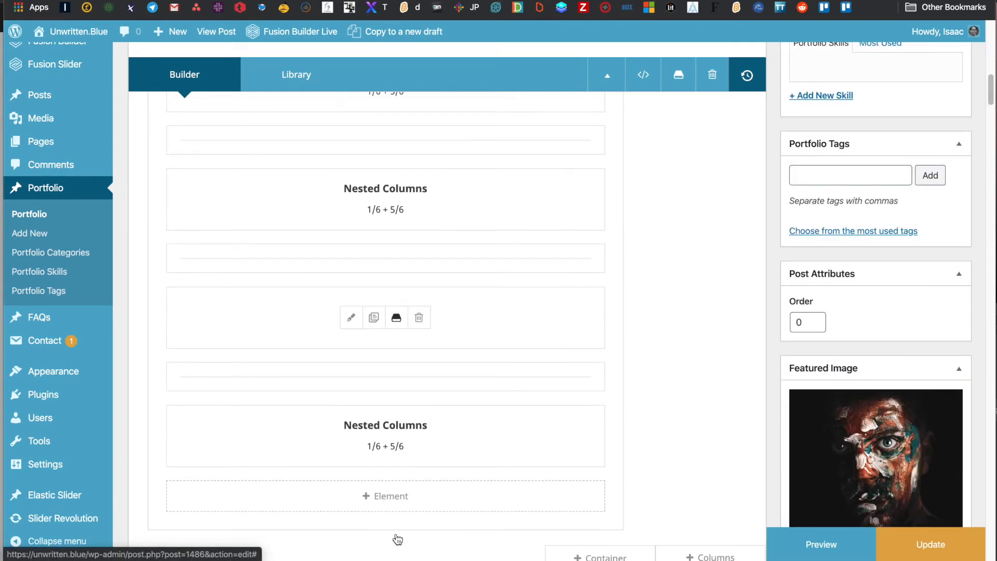
pyautogui.scroll(15, 401, 452)
pyautogui.scroll(-9, 402, 453)
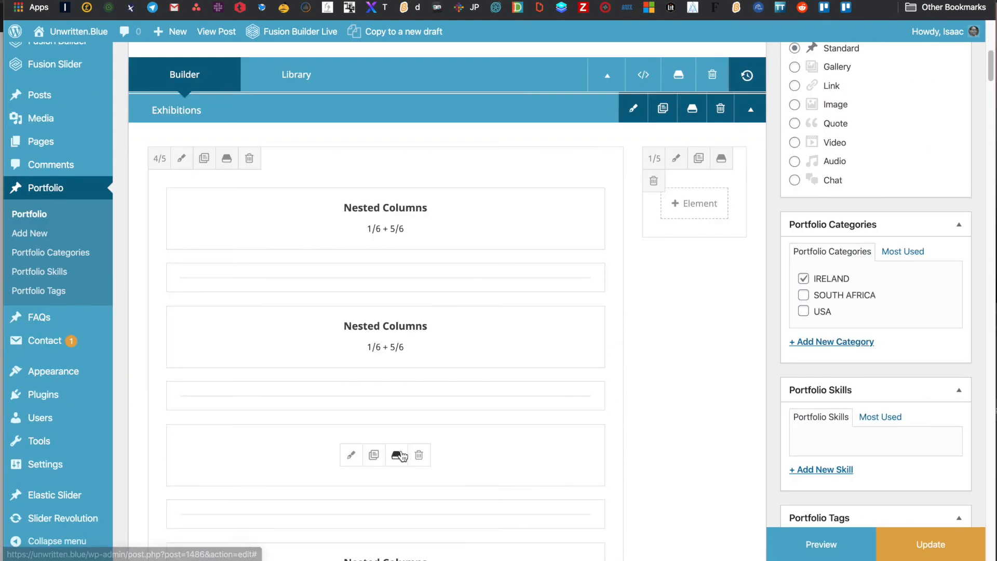
pyautogui.scroll(1, 402, 453)
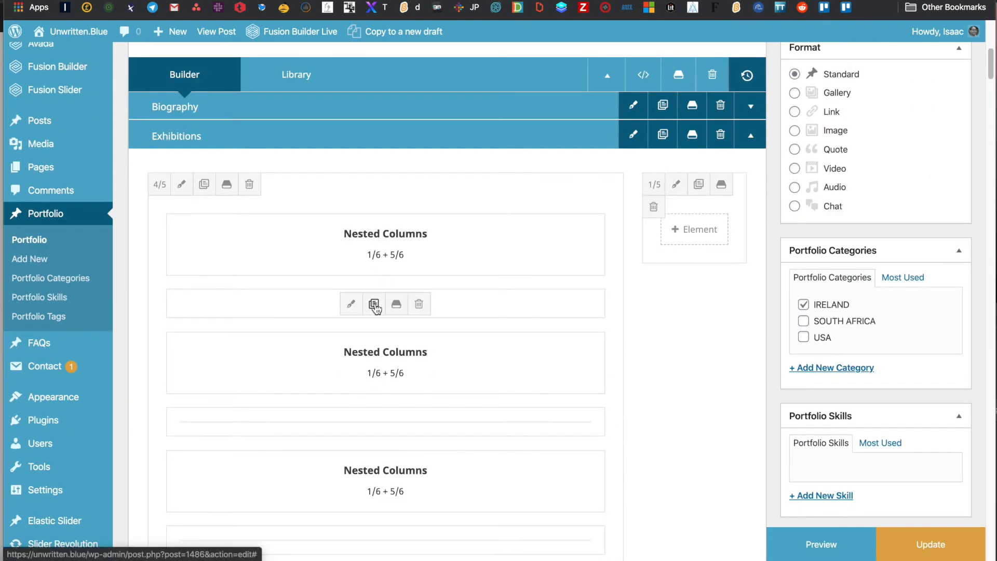
pyautogui.click(374, 304)
pyautogui.moveTo(478, 303); pyautogui.dragTo(479, 216)
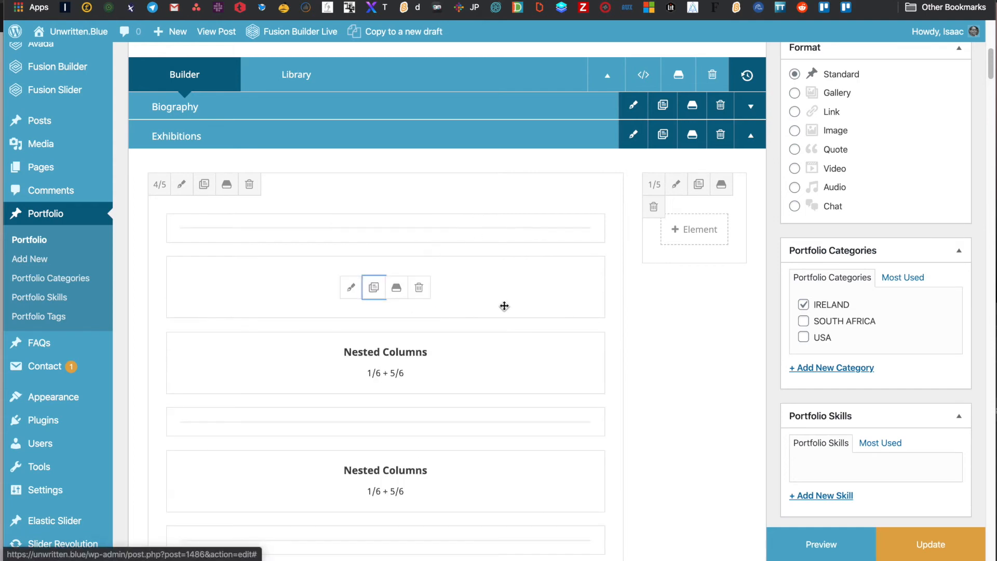
pyautogui.moveTo(516, 307)
pyautogui.mouseDown()
pyautogui.moveTo(517, 223)
pyautogui.moveTo(517, 245)
pyautogui.mouseUp()
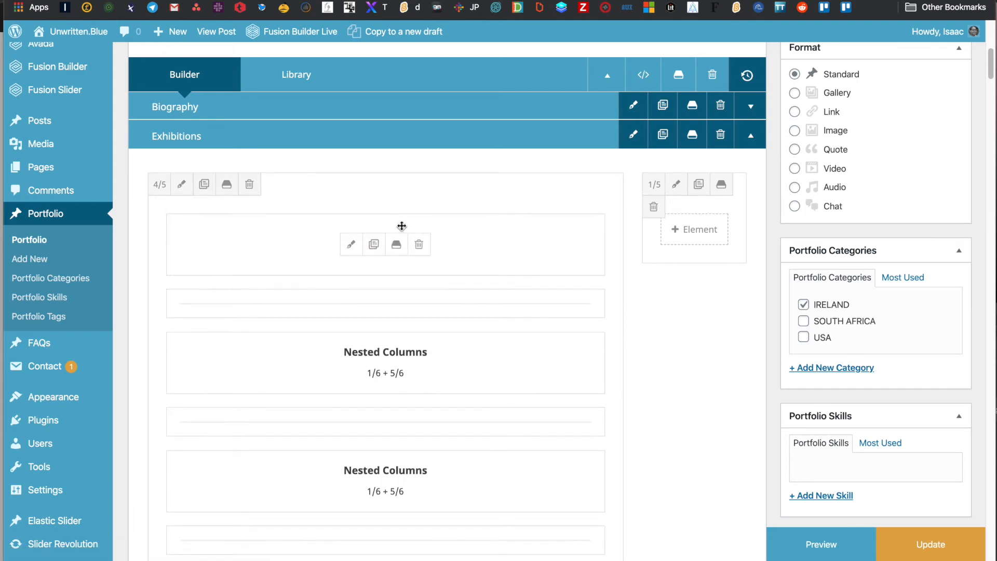
pyautogui.click(352, 248)
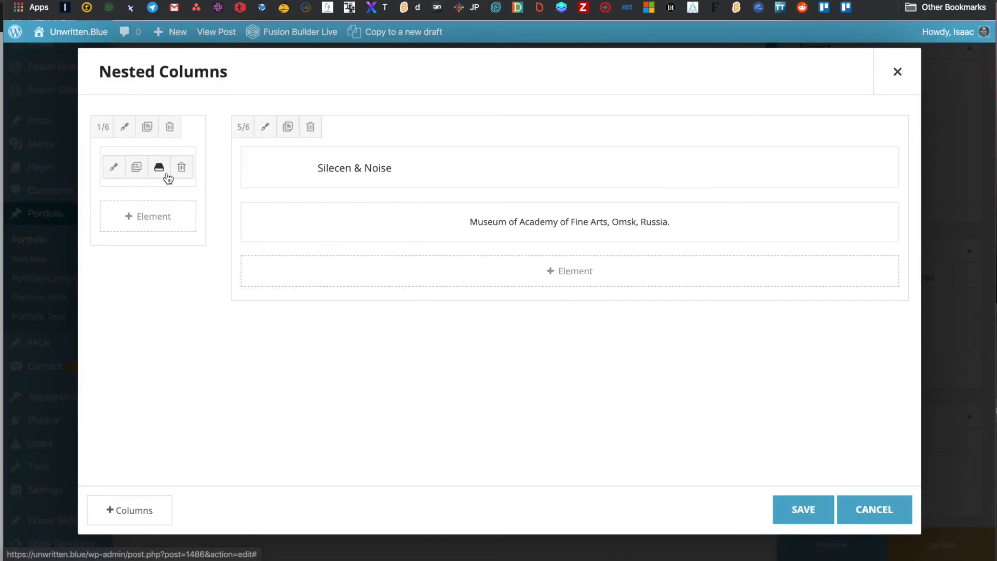
# - Change the first exhibition entry's year from 1992 to 1975
pyautogui.click(115, 169)
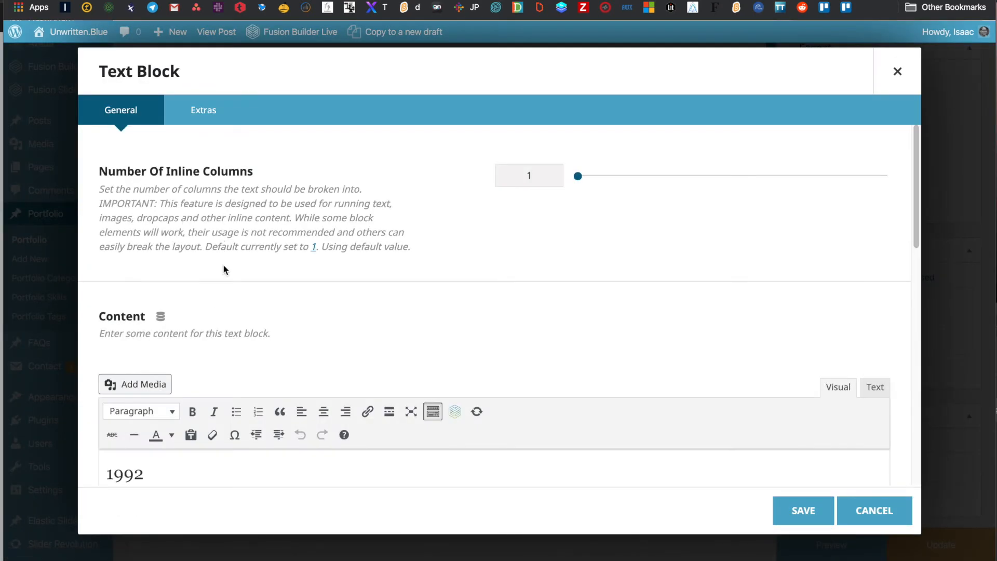
pyautogui.click(142, 475)
pyautogui.press('BackSpace')
pyautogui.write('75')
pyautogui.click(805, 511)
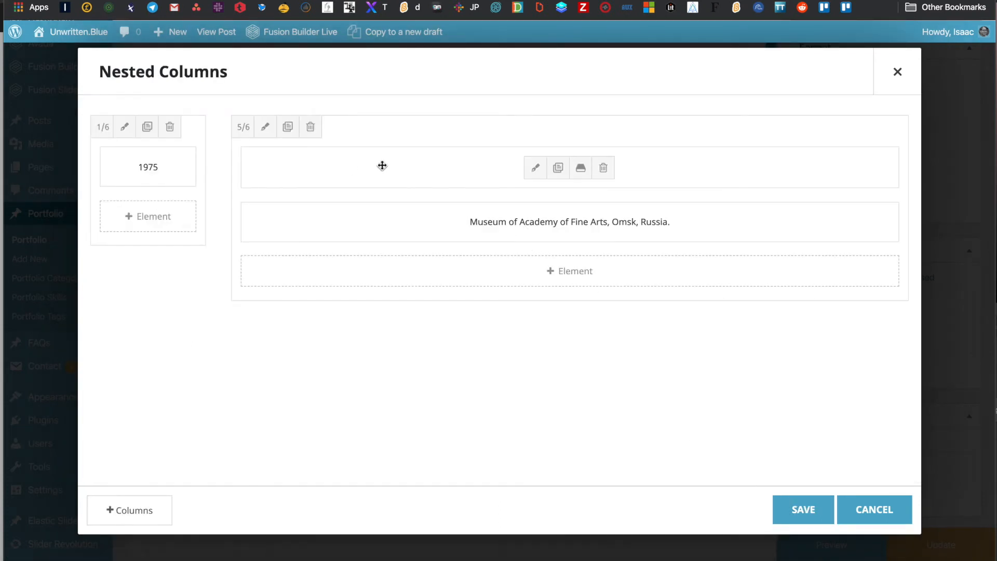
# - Retitle the entry from 'Silecen & Noise' to 'Birth'
pyautogui.click(535, 167)
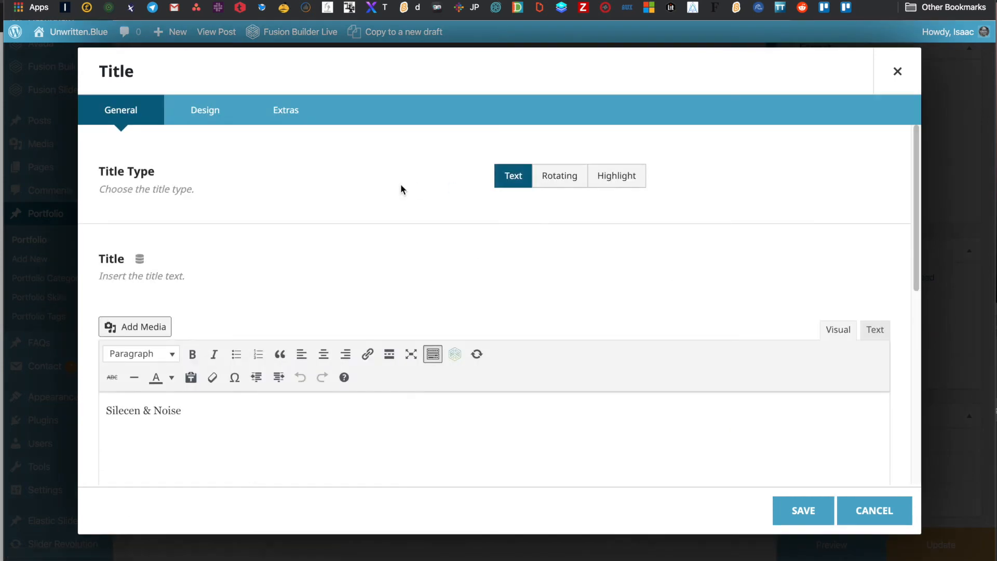
pyautogui.tripleClick(197, 411)
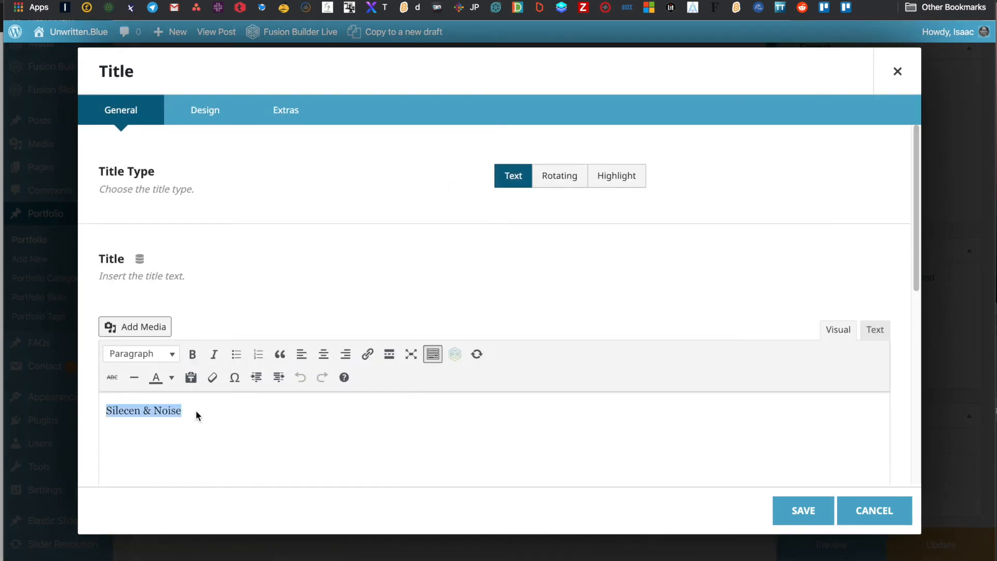
pyautogui.write('Birth')
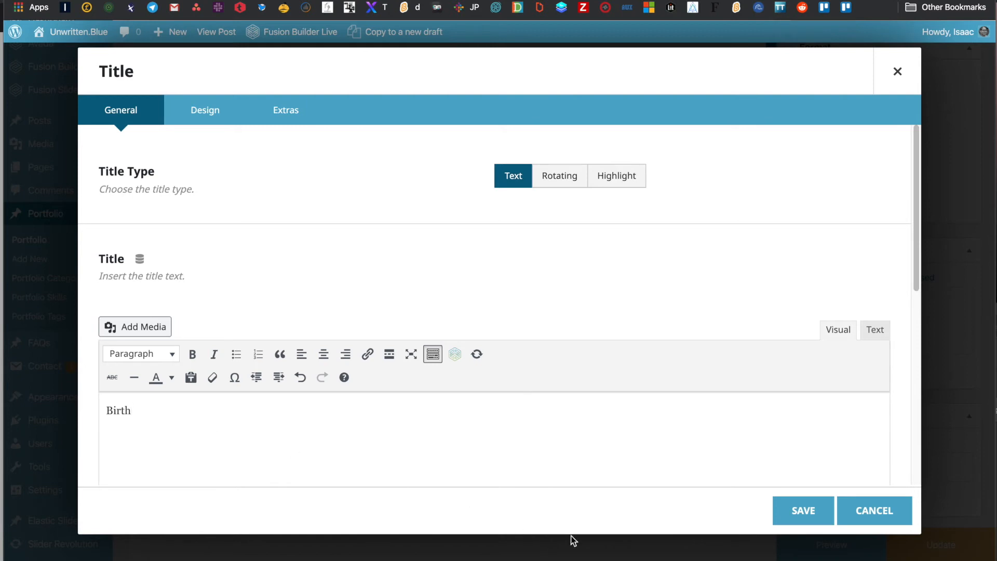
pyautogui.click(791, 521)
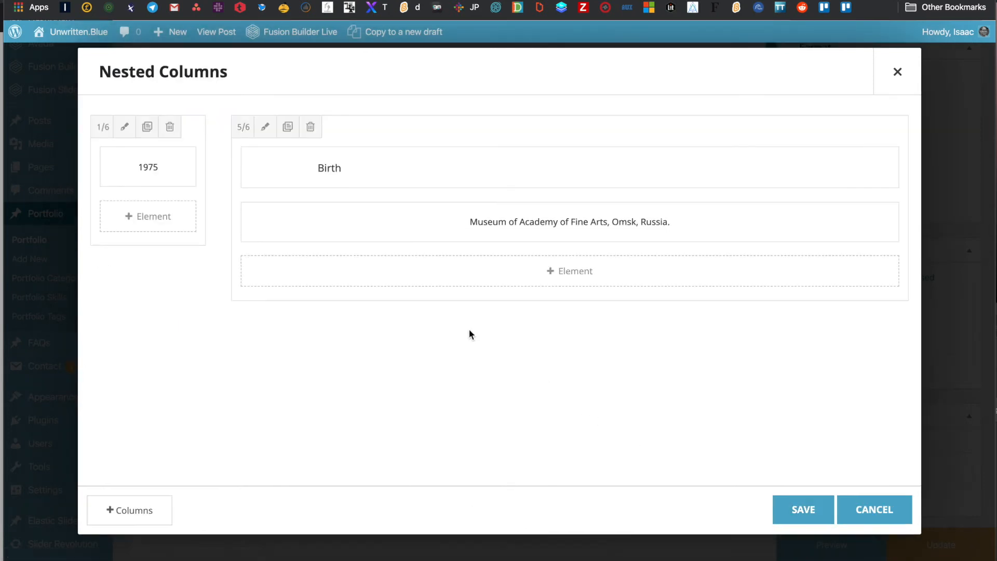
# - Replace the museum line with 'Born beneath a stormy sky in the wilds of Alaska…' and save the nested columns
pyautogui.click(532, 226)
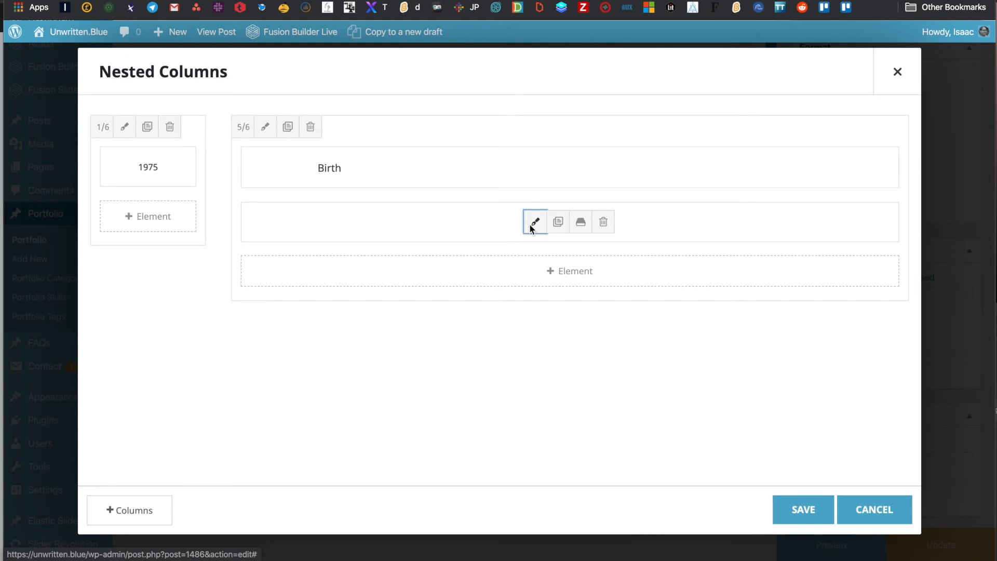
pyautogui.tripleClick(391, 465)
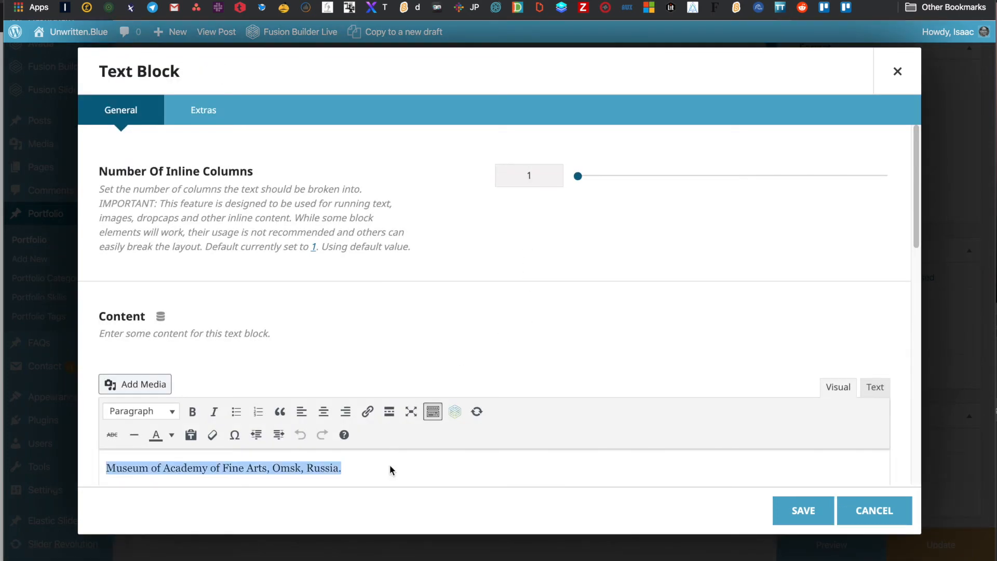
pyautogui.write('Born be')
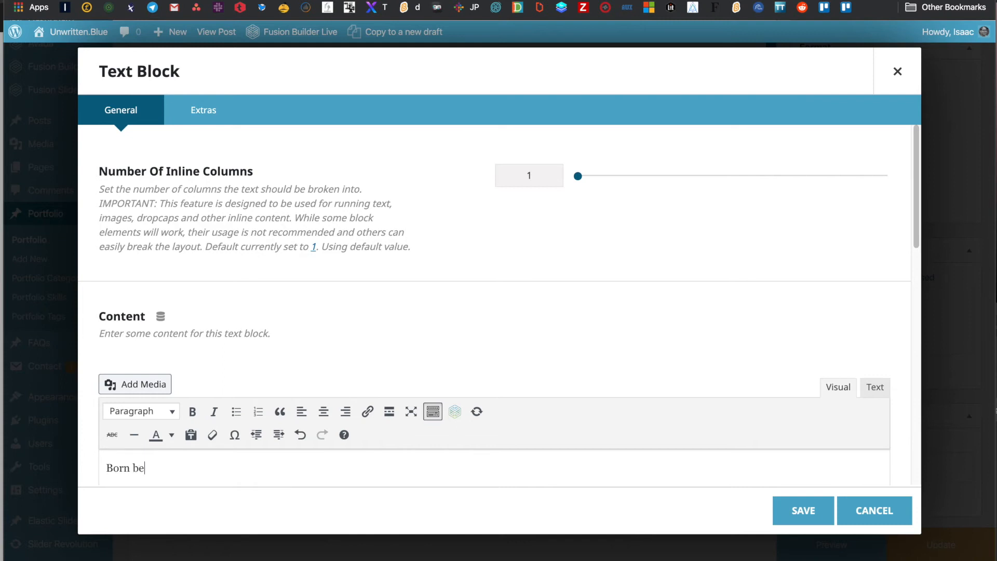
pyautogui.write('neath a stormy sky in the wilds of Alaska. The first')
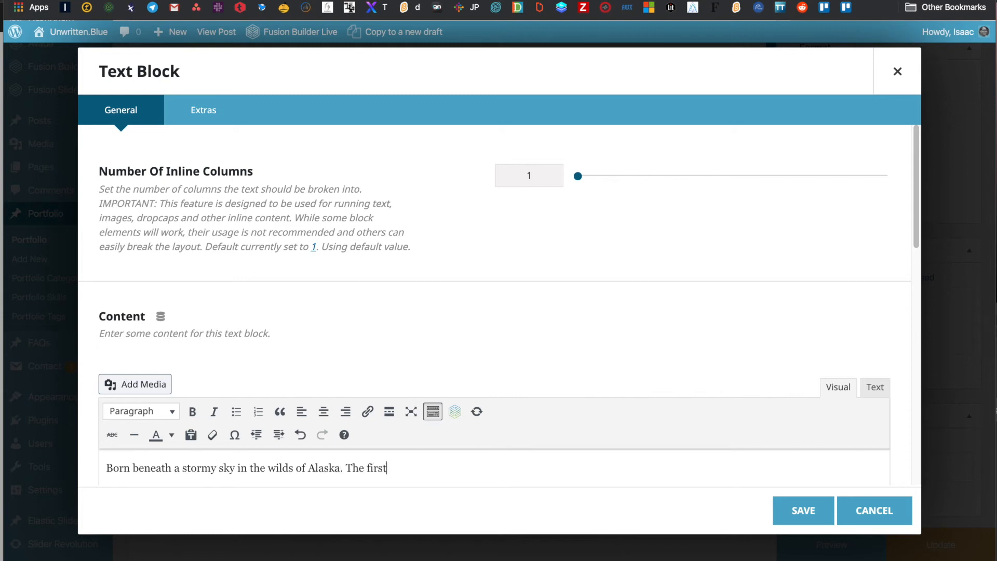
pyautogui.write('ild in a ghost town. Born in a railroad car.')
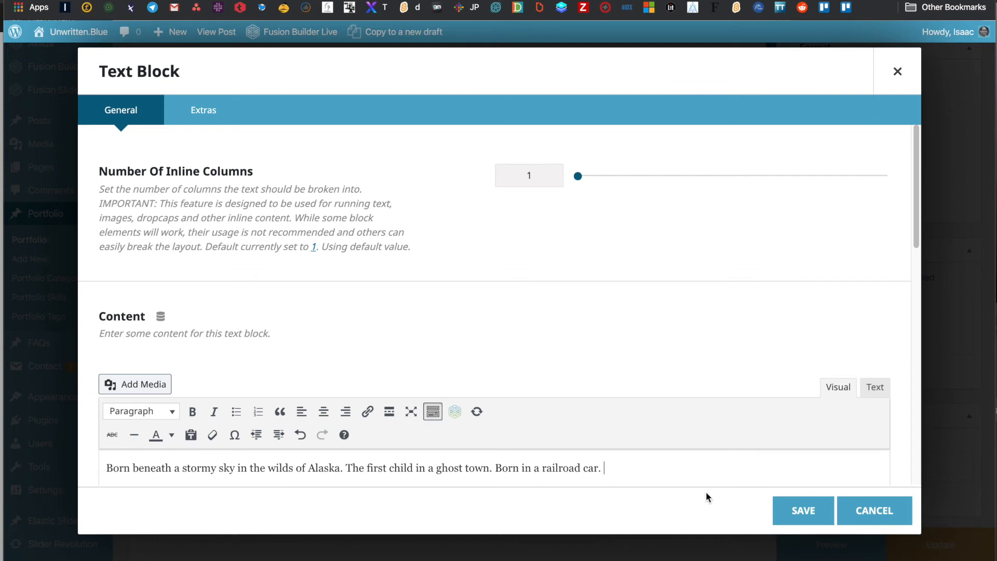
pyautogui.click(787, 507)
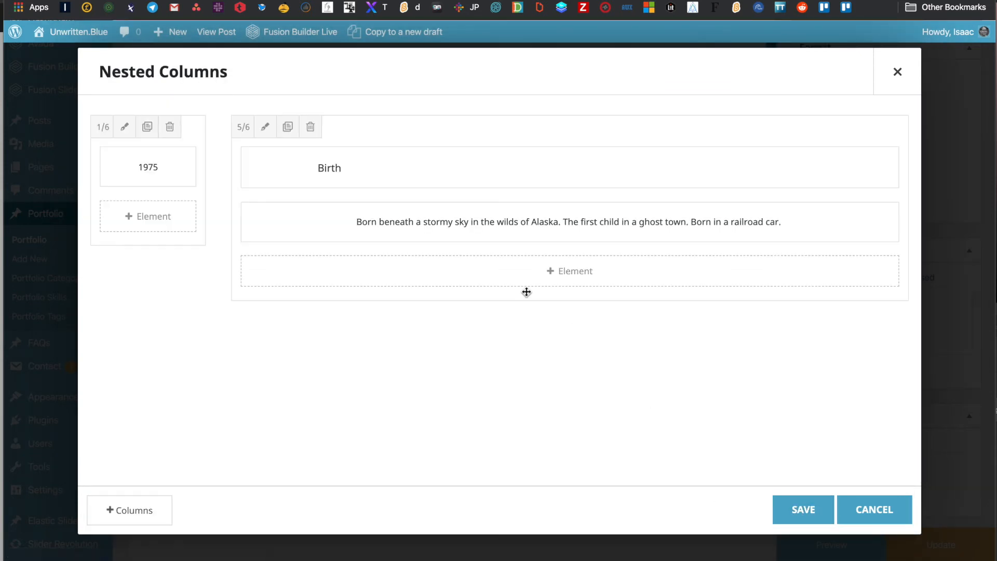
pyautogui.click(797, 511)
# - Look through the updated exhibition entries and fold the Exhibitions container closed
pyautogui.scroll(-6, 357, 355)
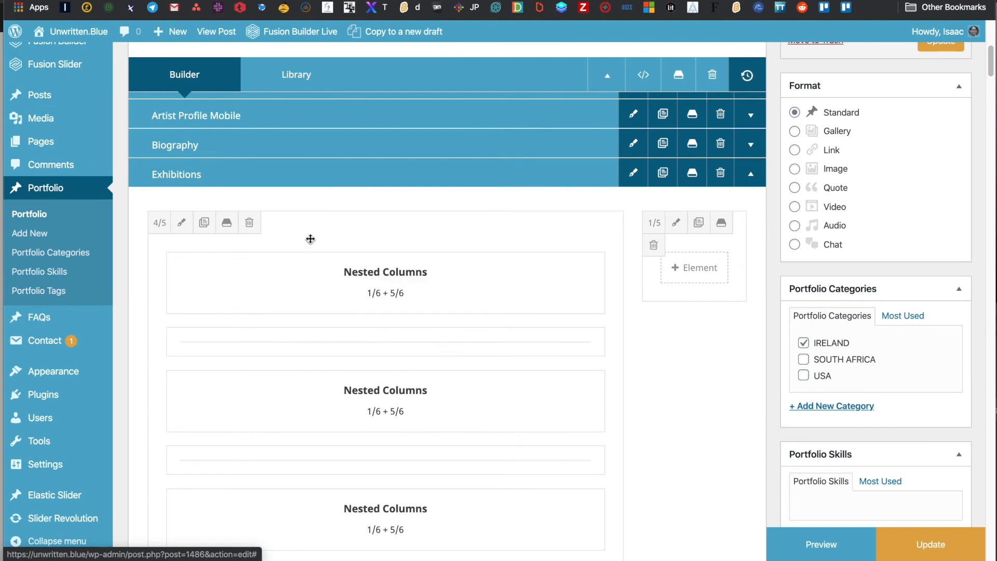
pyautogui.moveTo(349, 284)
pyautogui.scroll(-1, 376, 414)
pyautogui.scroll(-5, 376, 414)
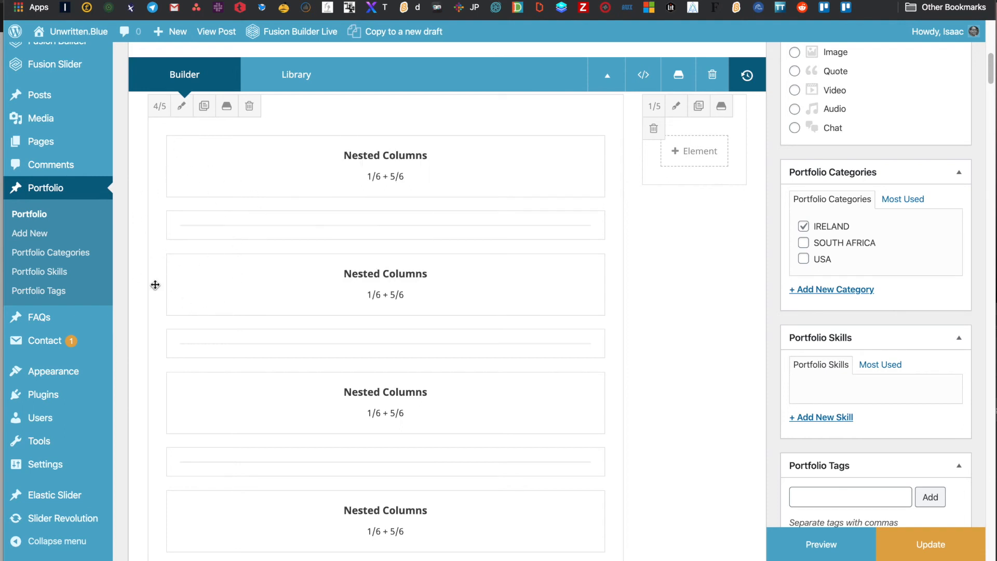
pyautogui.scroll(-1, 209, 296)
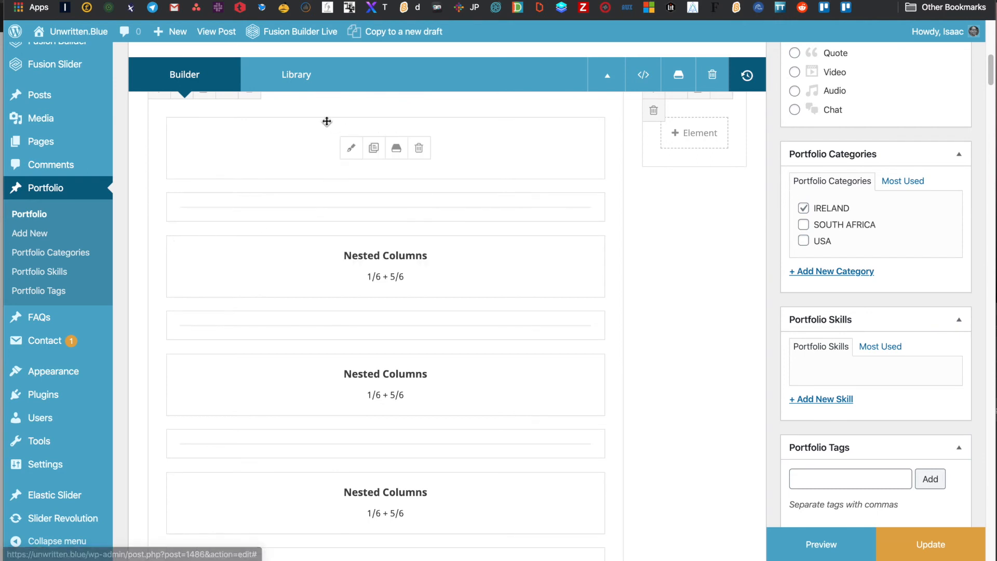
pyautogui.scroll(-5, 274, 297)
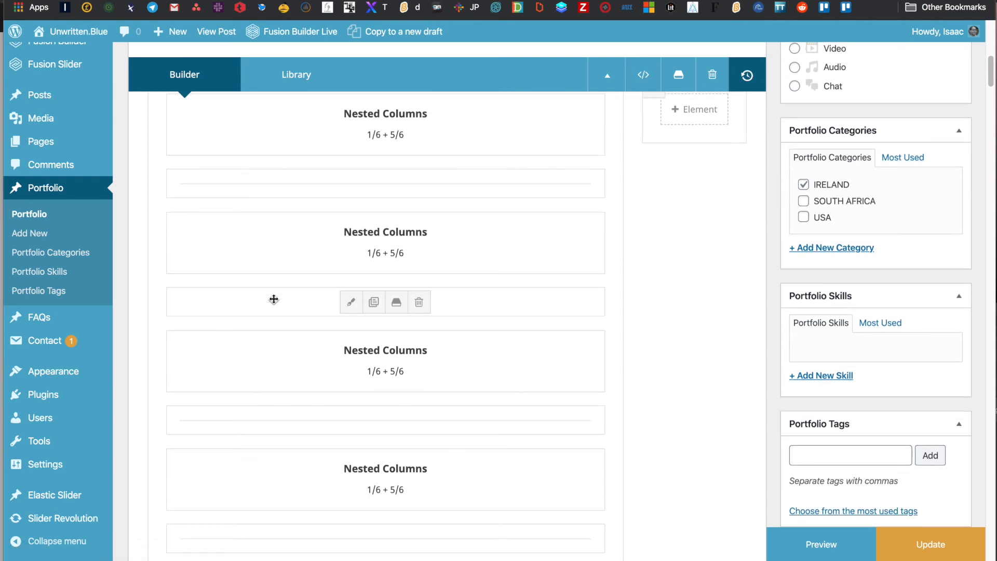
pyautogui.scroll(-5, 274, 299)
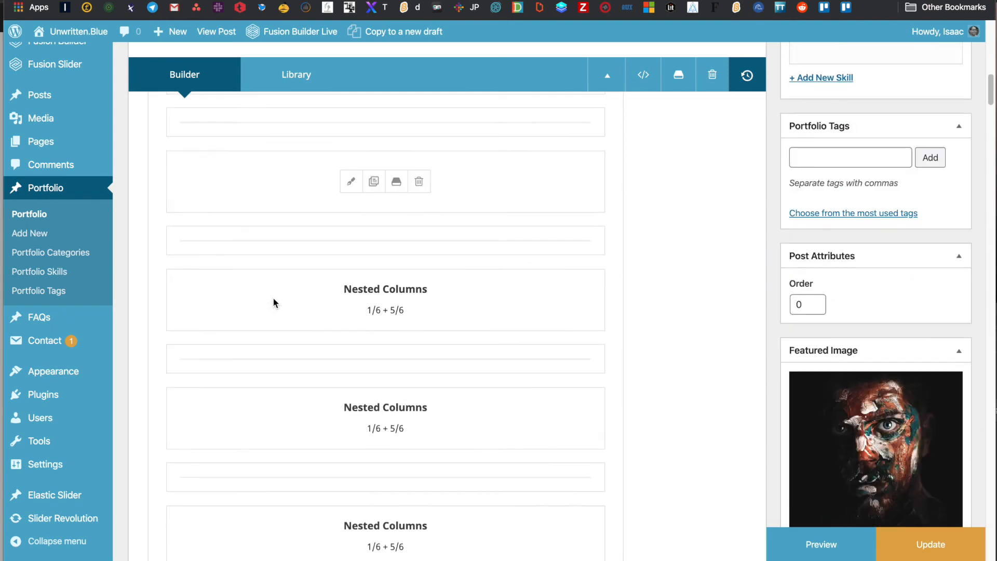
pyautogui.scroll(-5, 274, 298)
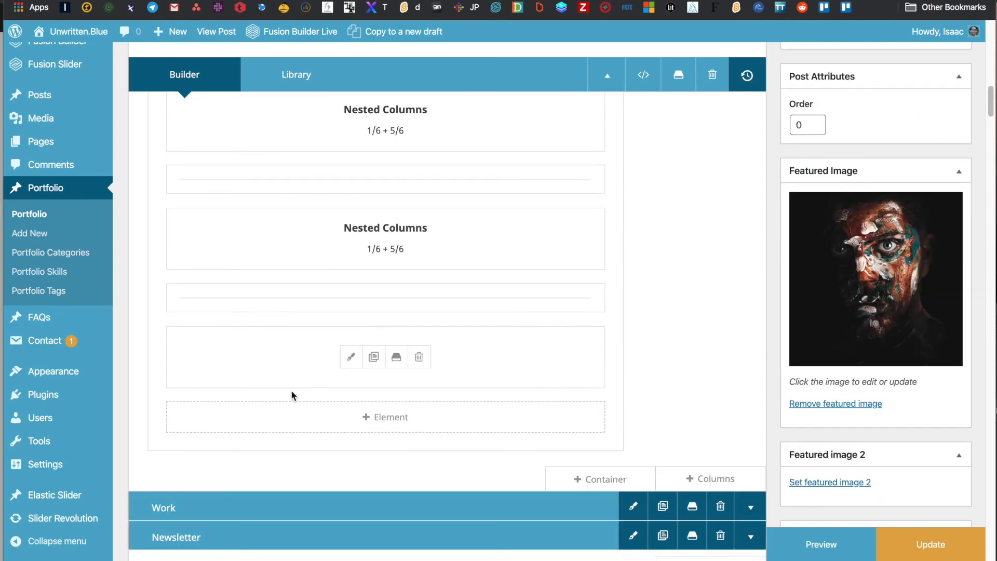
pyautogui.scroll(10, 300, 279)
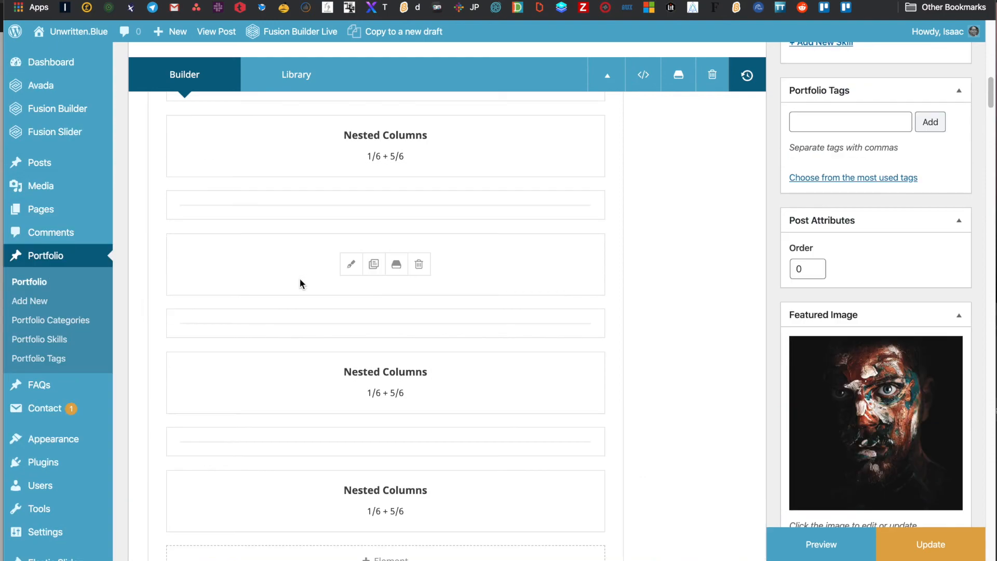
pyautogui.scroll(-10, 301, 280)
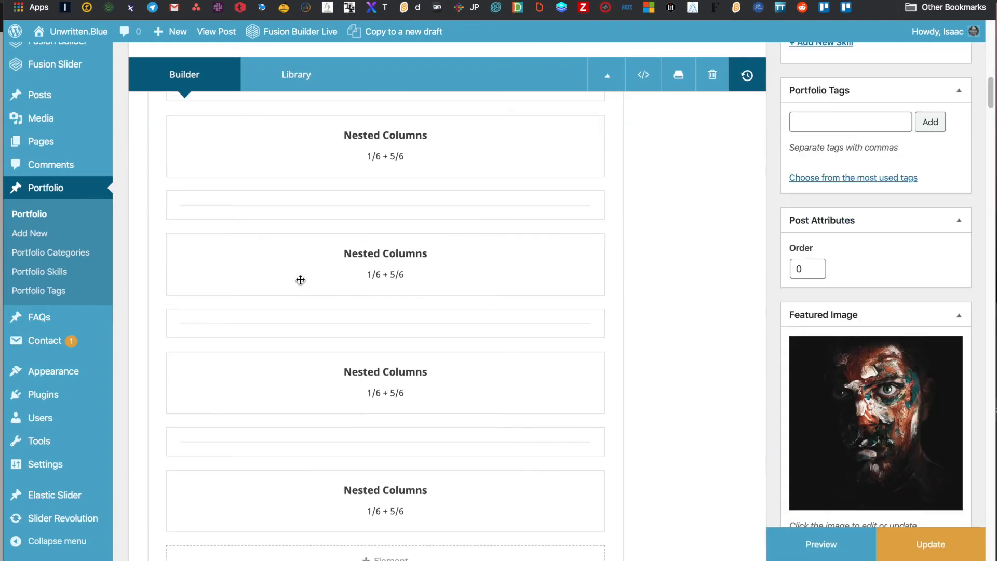
pyautogui.scroll(5, 300, 280)
pyautogui.scroll(10, 301, 280)
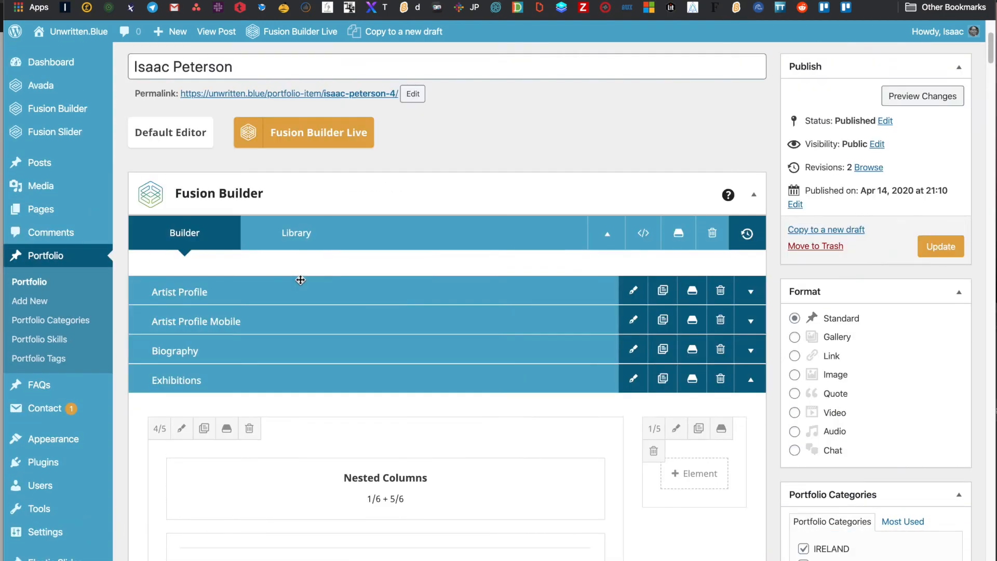
pyautogui.click(757, 385)
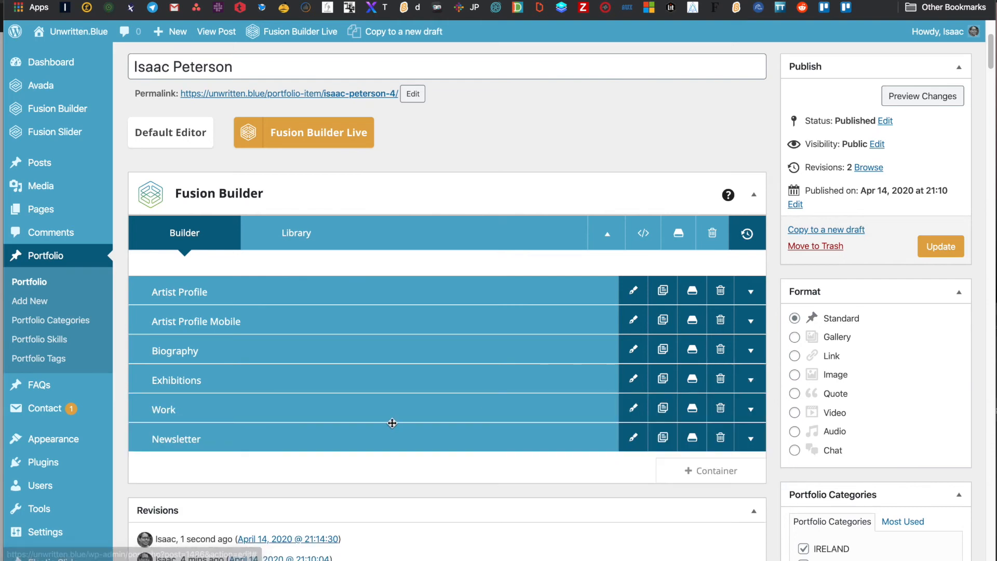
pyautogui.click(165, 386)
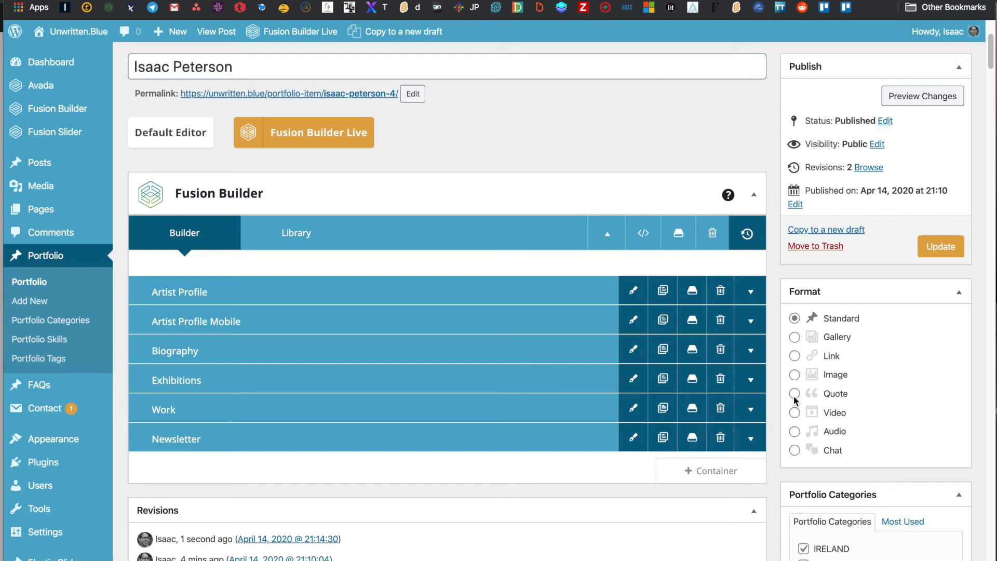
# - Expand the Work container to reveal its Artwork title, separator and gallery elements
pyautogui.click(750, 409)
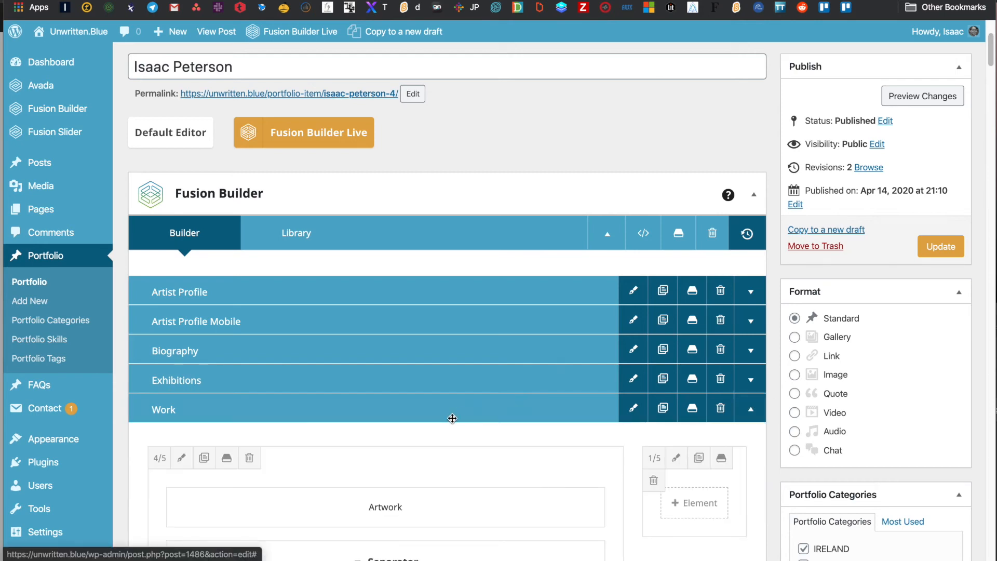
pyautogui.scroll(-3, 453, 418)
pyautogui.scroll(-2, 472, 412)
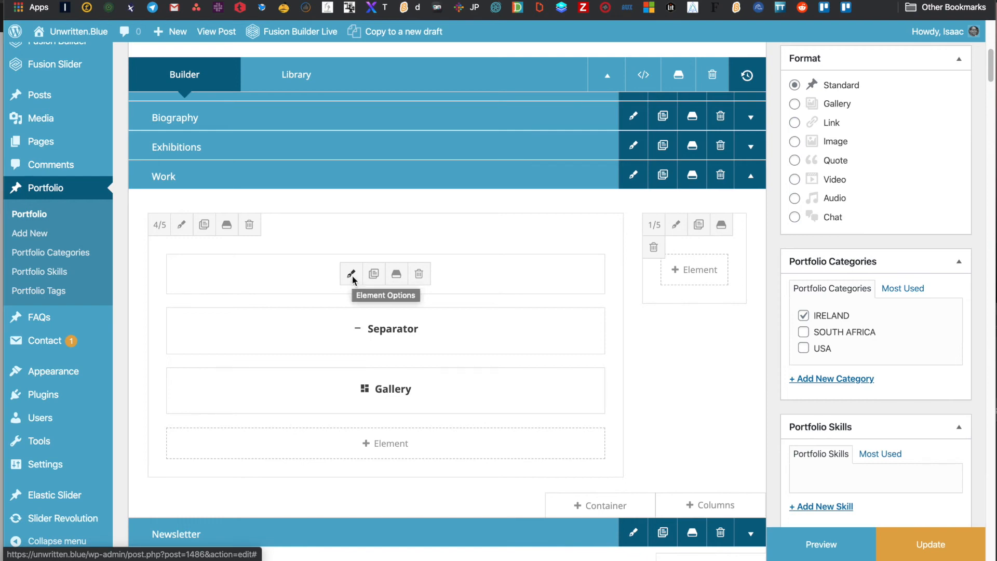
pyautogui.moveTo(350, 388)
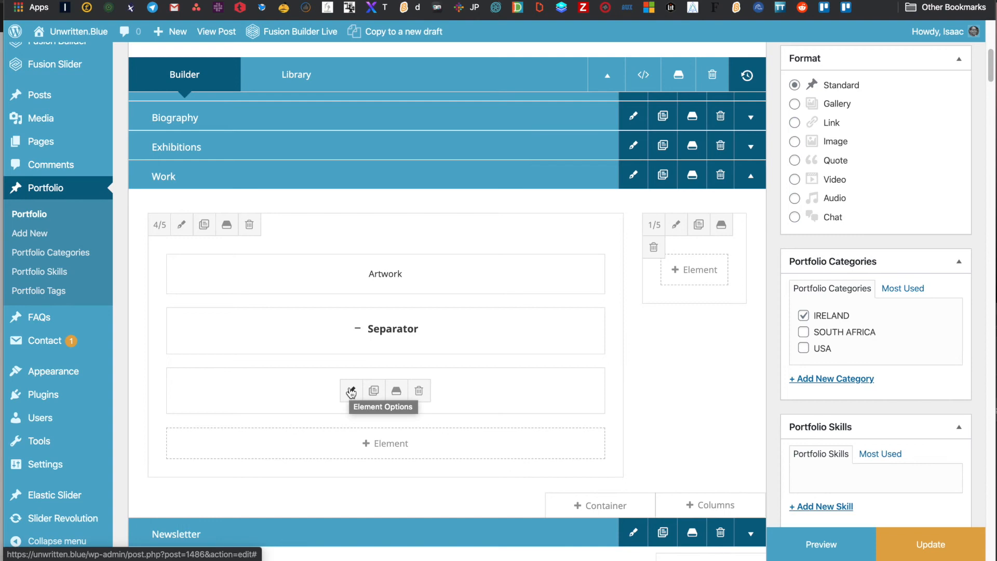
# - Open the settings of the Work container's Gallery element
pyautogui.click(352, 391)
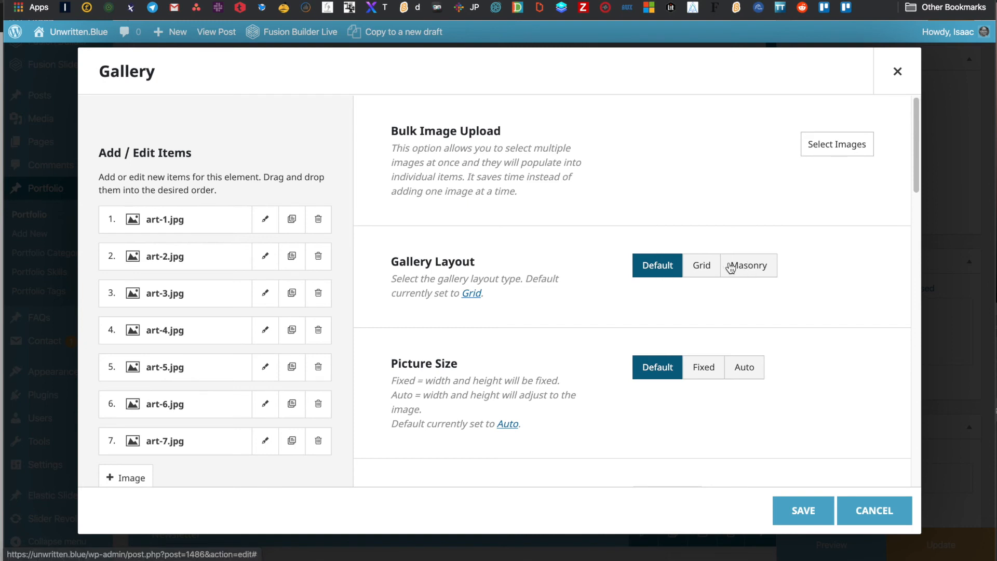
pyautogui.scroll(-3, 581, 278)
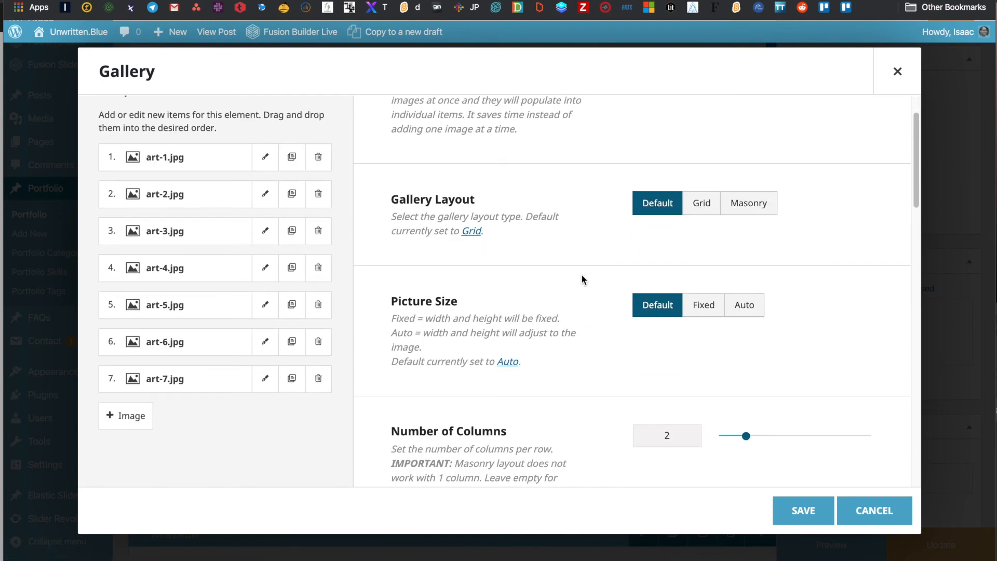
pyautogui.scroll(-2, 582, 279)
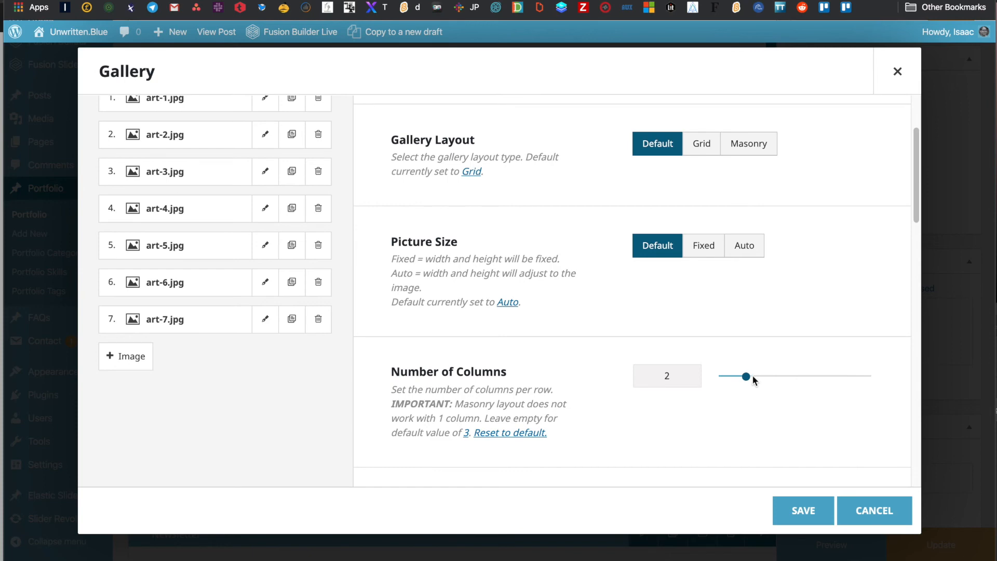
pyautogui.scroll(1, 606, 338)
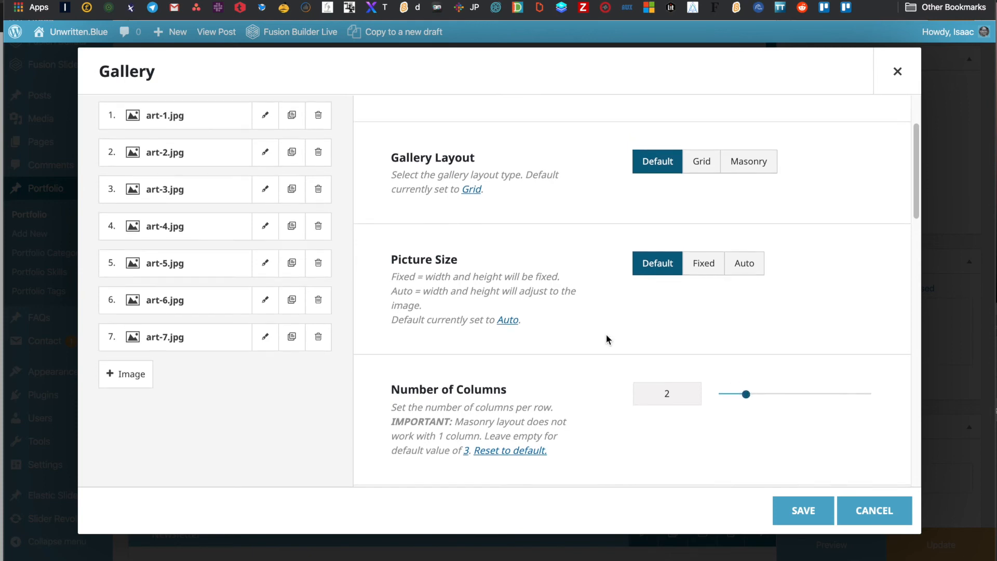
pyautogui.scroll(5, 607, 335)
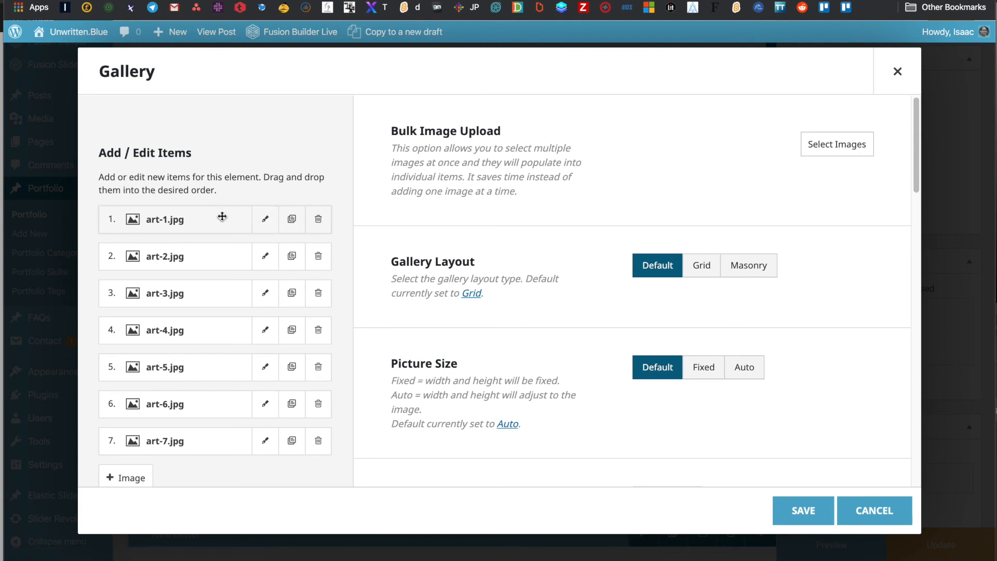
# - Replace the first gallery image art-1.jpg with blogheader.jpg and remove art-2.jpg
pyautogui.click(266, 219)
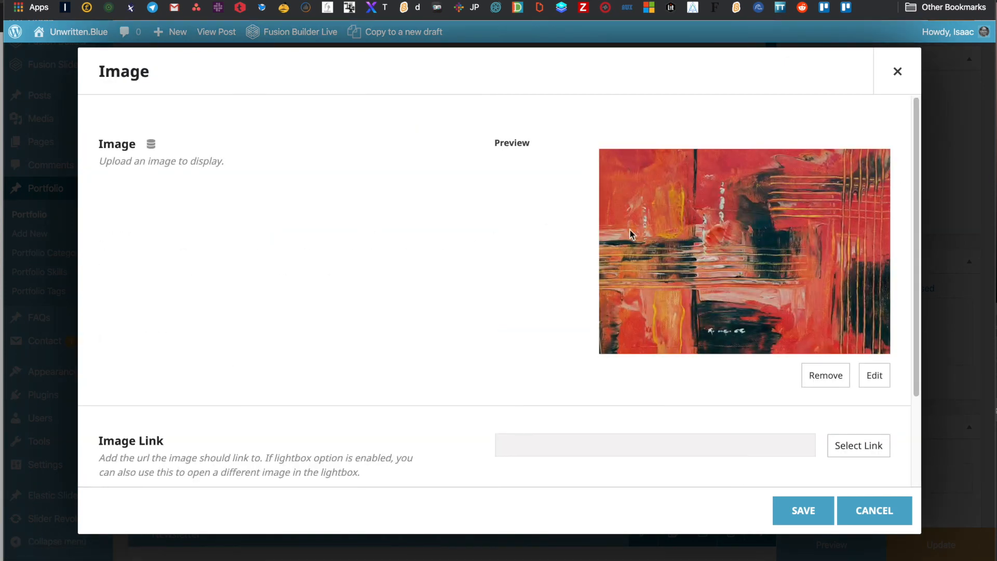
pyautogui.click(875, 378)
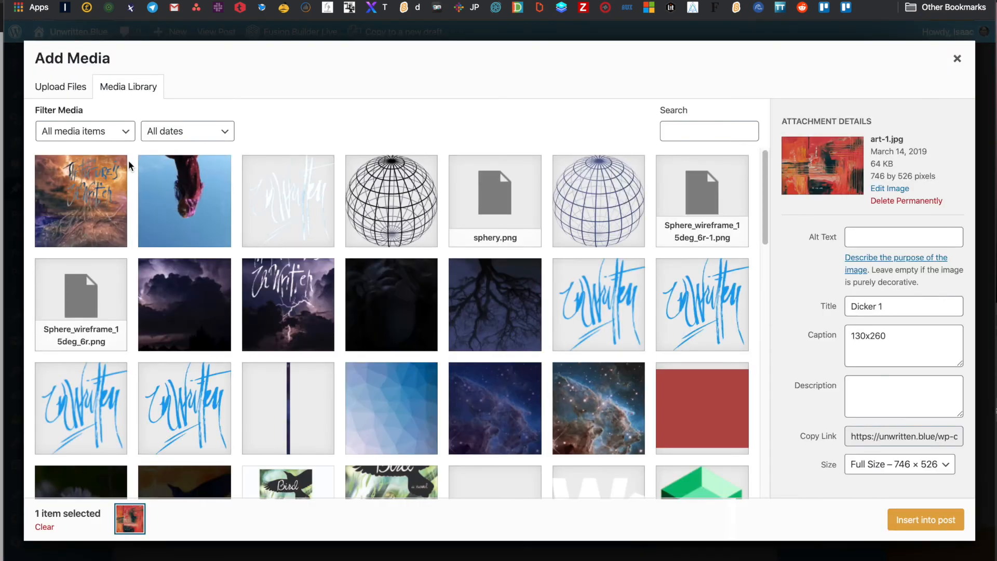
pyautogui.click(86, 196)
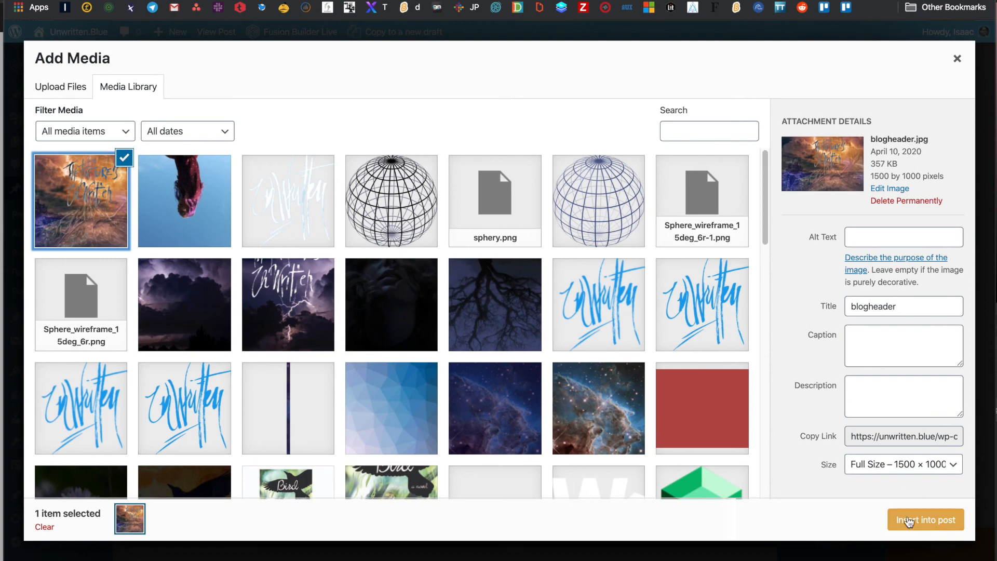
pyautogui.click(915, 517)
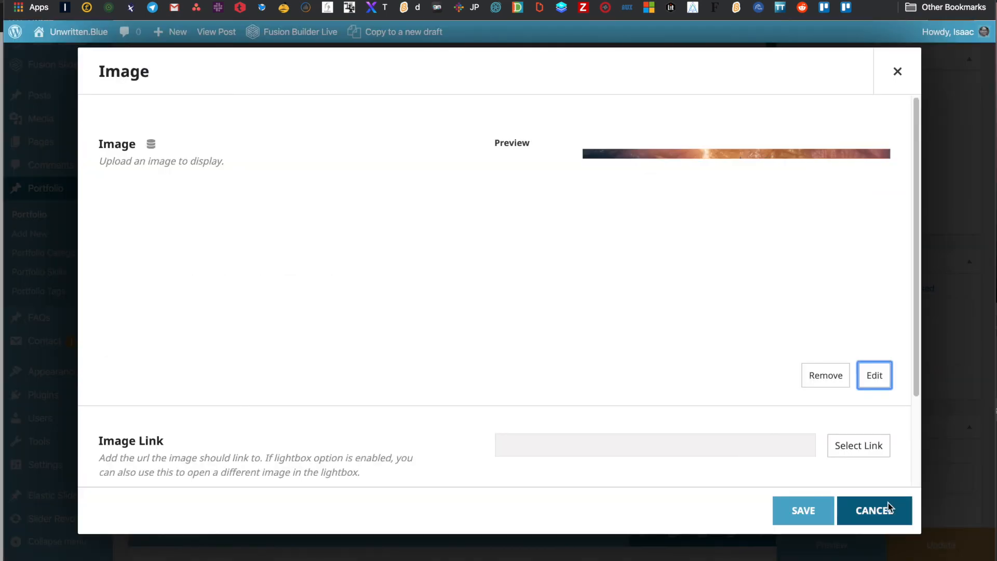
pyautogui.click(798, 509)
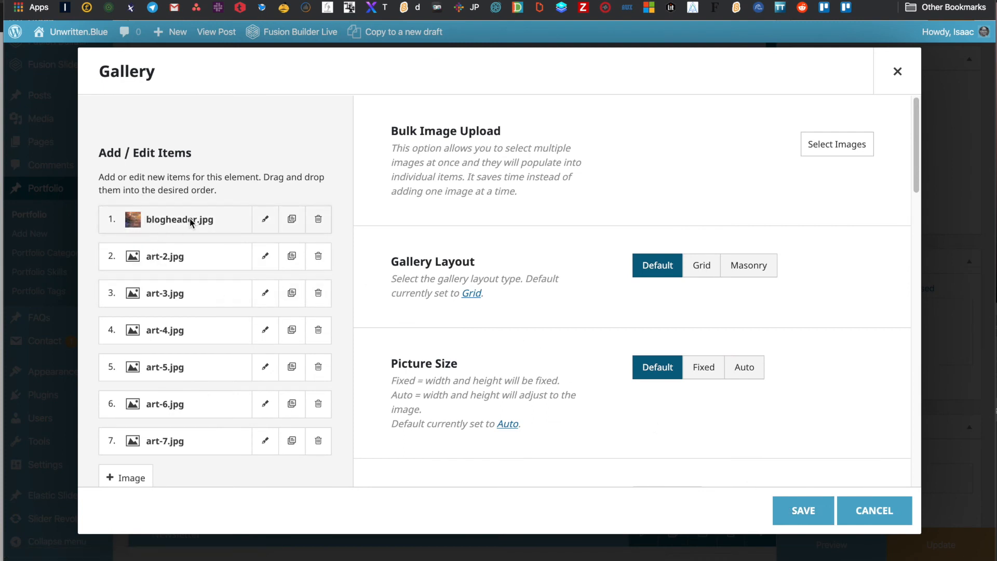
pyautogui.click(319, 260)
# - Remove the remaining gallery images art-3.jpg through art-7.jpg
pyautogui.click(319, 260)
pyautogui.click(319, 260)
pyautogui.click(319, 260)
pyautogui.click(319, 260)
pyautogui.click(319, 259)
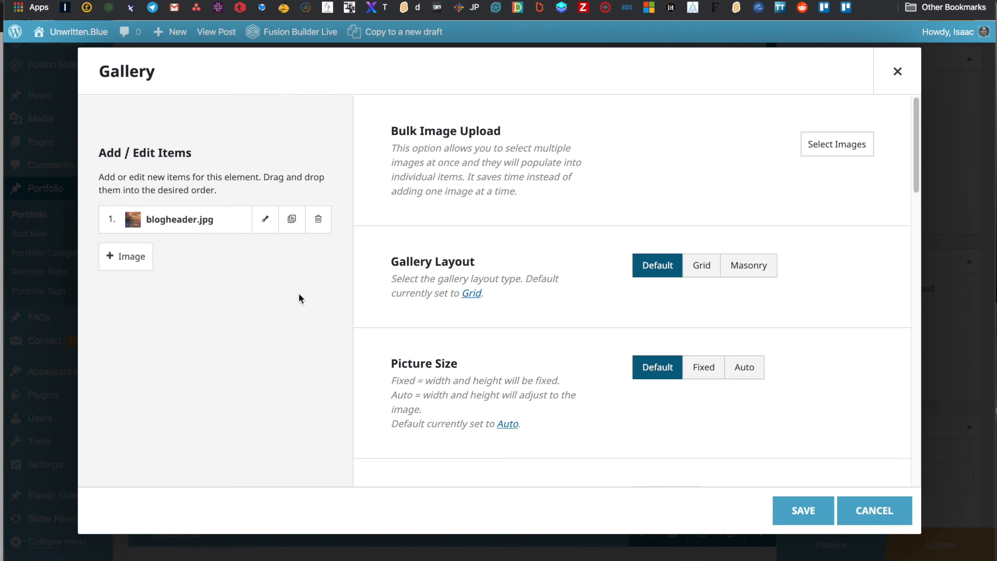
# - Duplicate the blogheader.jpg item, swap the copy to bluetreenew.jpg, and save the gallery
pyautogui.click(292, 220)
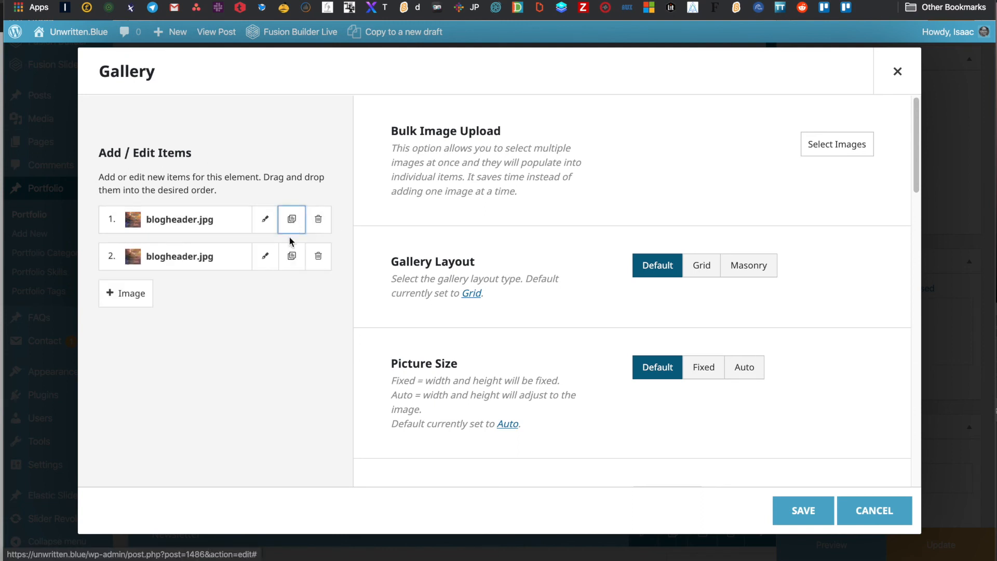
pyautogui.click(265, 256)
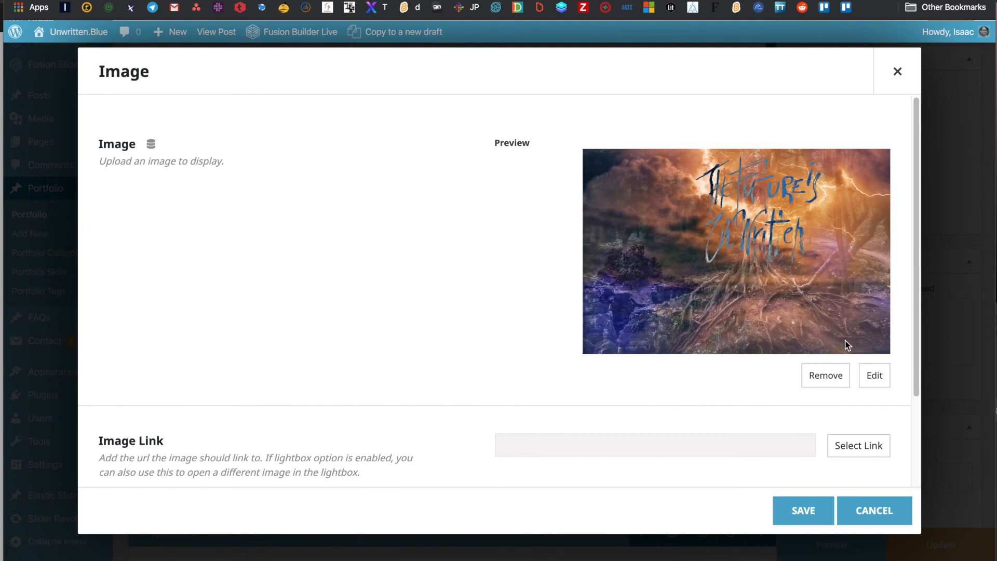
pyautogui.click(874, 376)
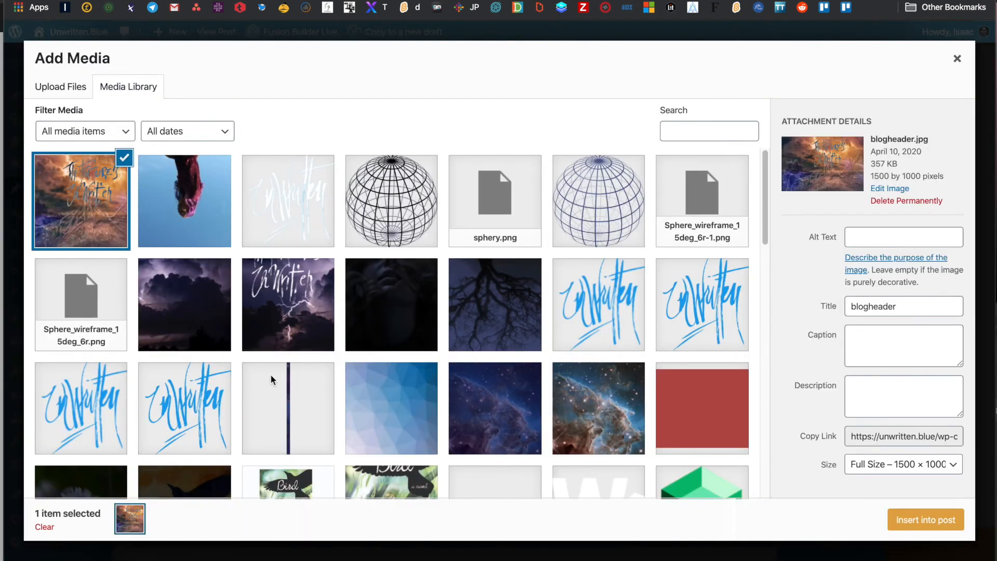
pyautogui.click(500, 298)
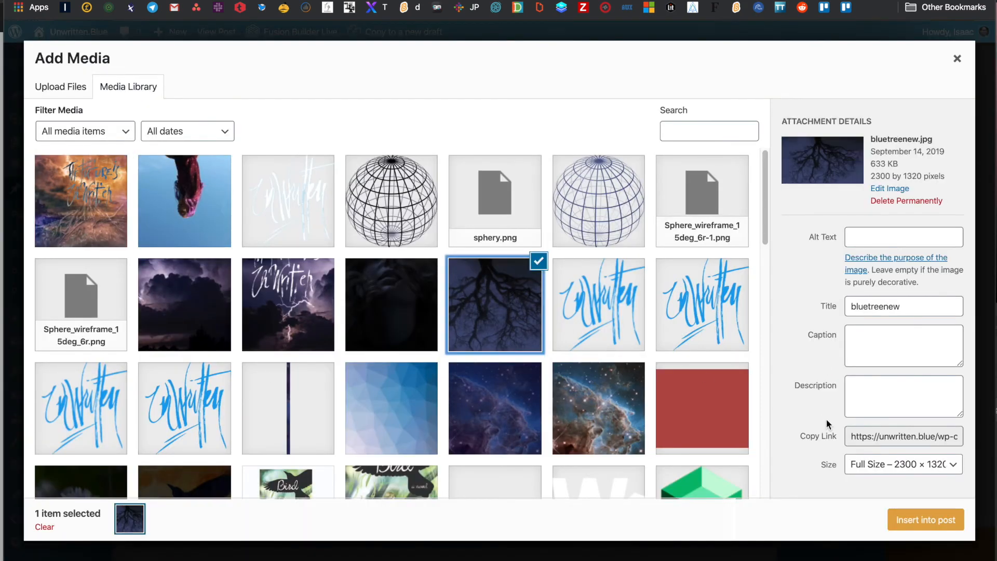
pyautogui.click(939, 520)
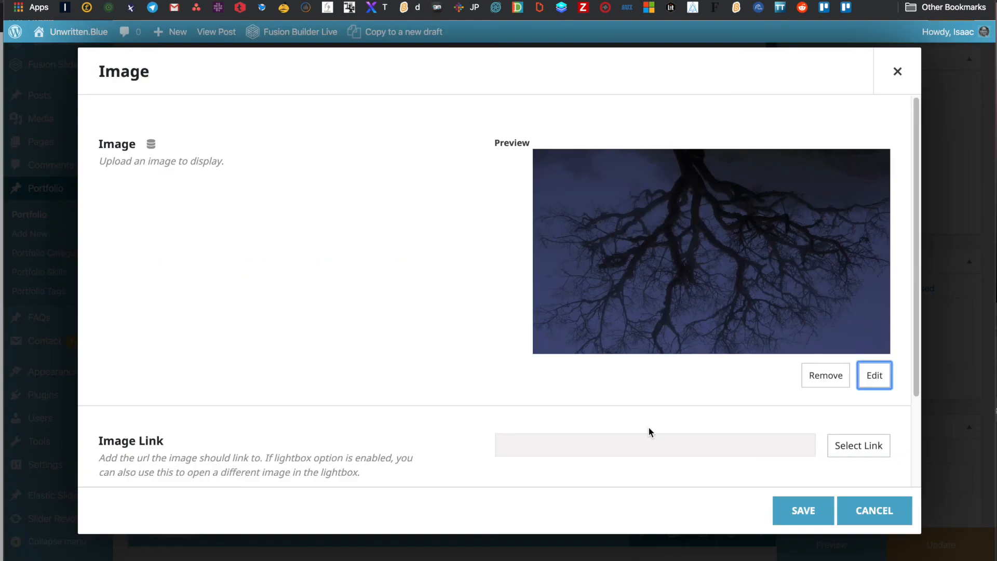
pyautogui.click(812, 508)
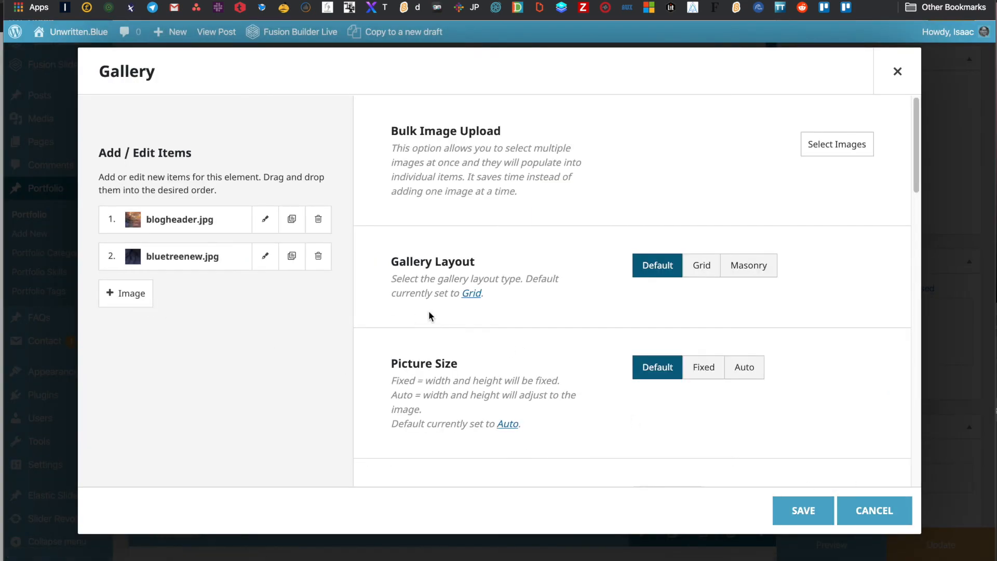
pyautogui.click(805, 509)
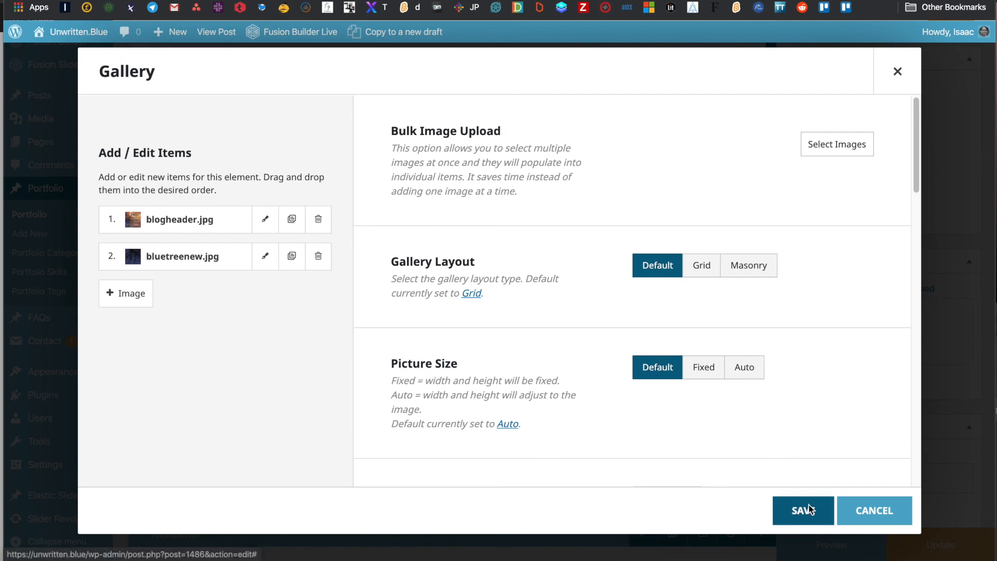
pyautogui.scroll(-10, 485, 355)
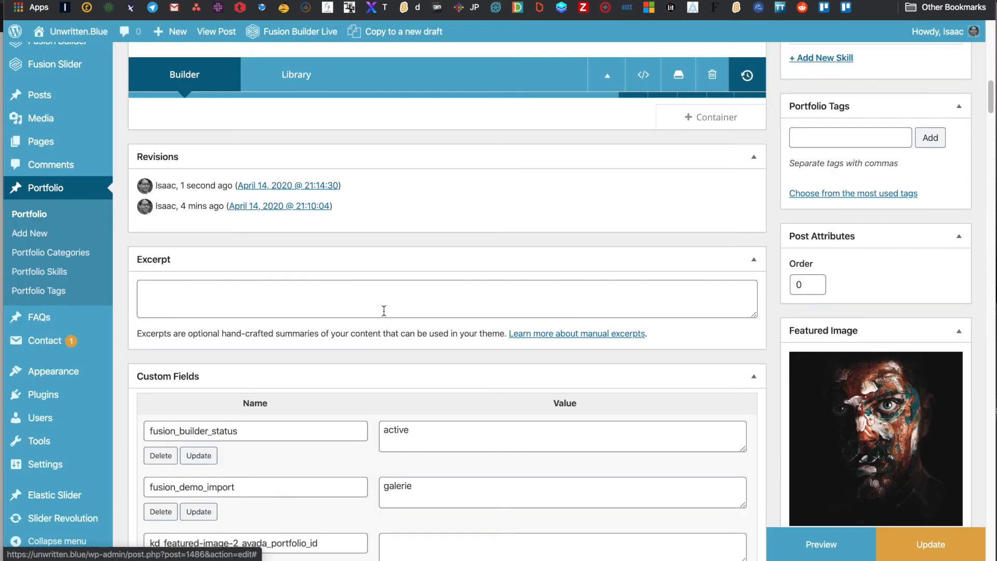
# - Set IMG_9458, the blue upside-down figure photo, as the post's featured image
pyautogui.scroll(-3, 383, 325)
pyautogui.scroll(-3, 441, 287)
pyautogui.scroll(4, 441, 287)
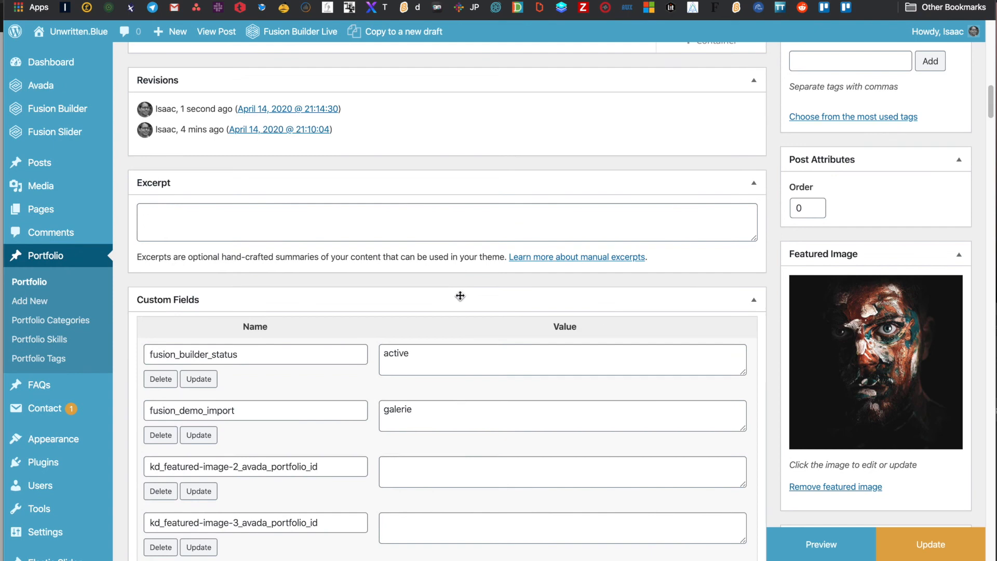
pyautogui.click(840, 360)
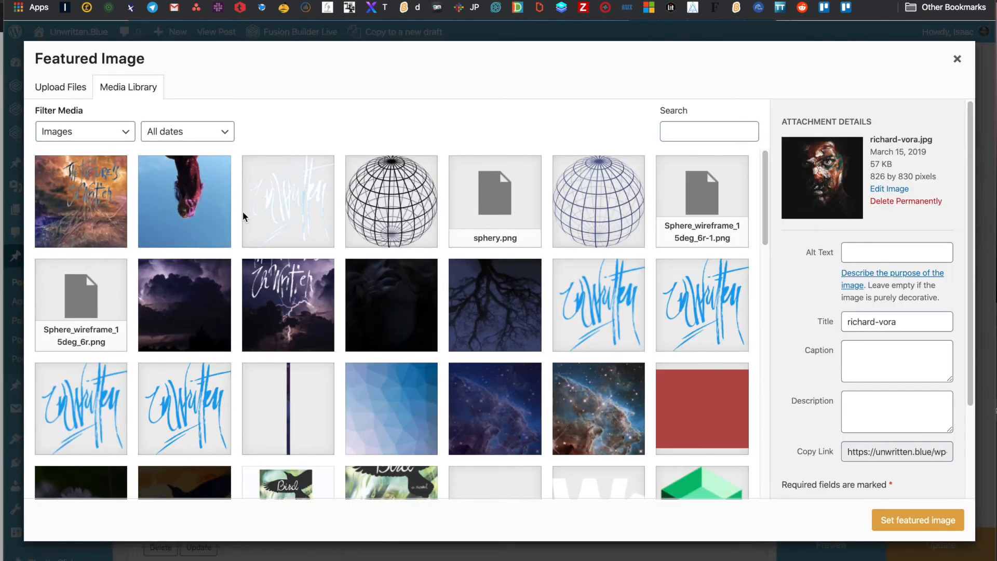
pyautogui.click(186, 190)
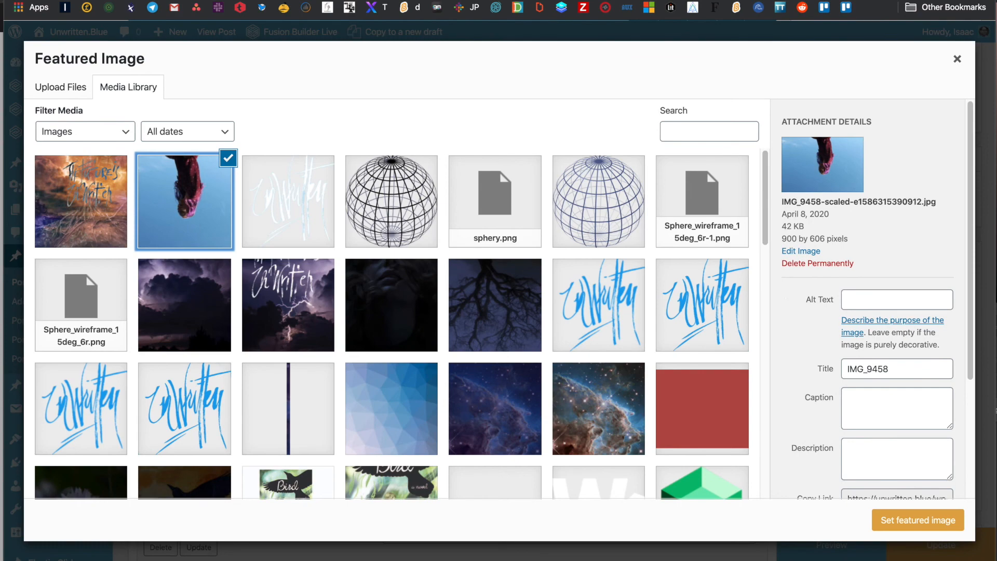
pyautogui.click(916, 520)
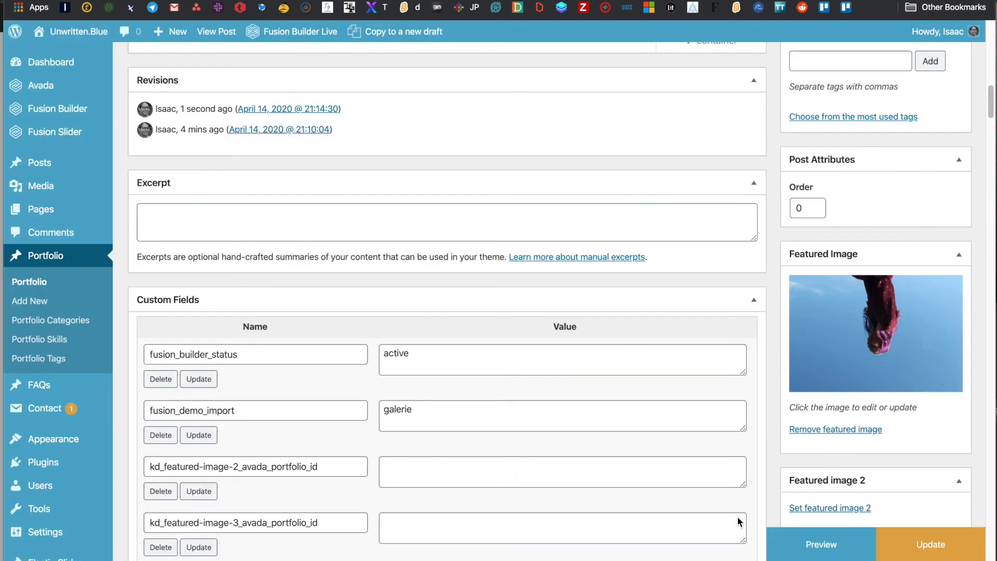
pyautogui.scroll(-2, 735, 416)
pyautogui.scroll(-10, 735, 419)
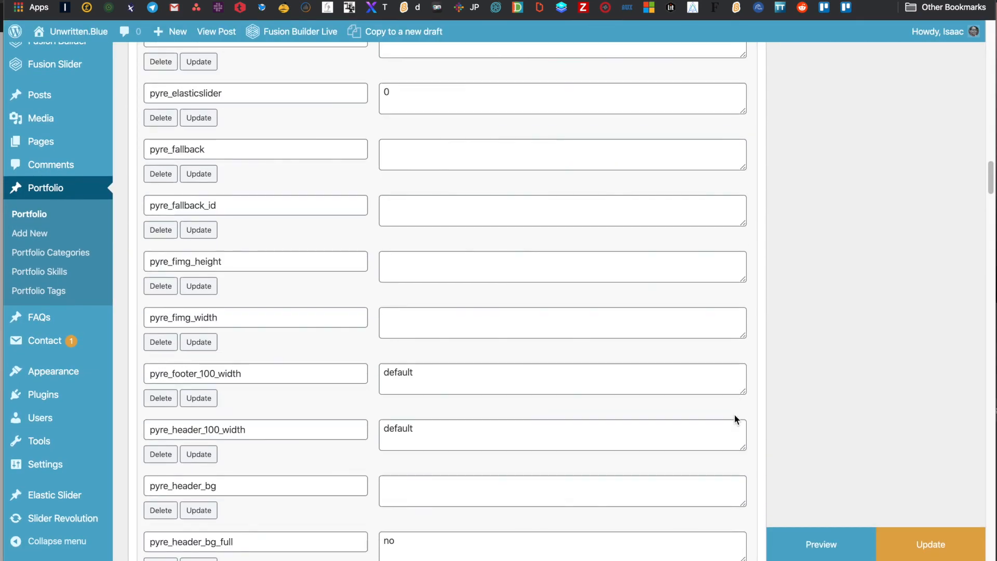
pyautogui.scroll(20, 735, 420)
pyautogui.scroll(6, 737, 421)
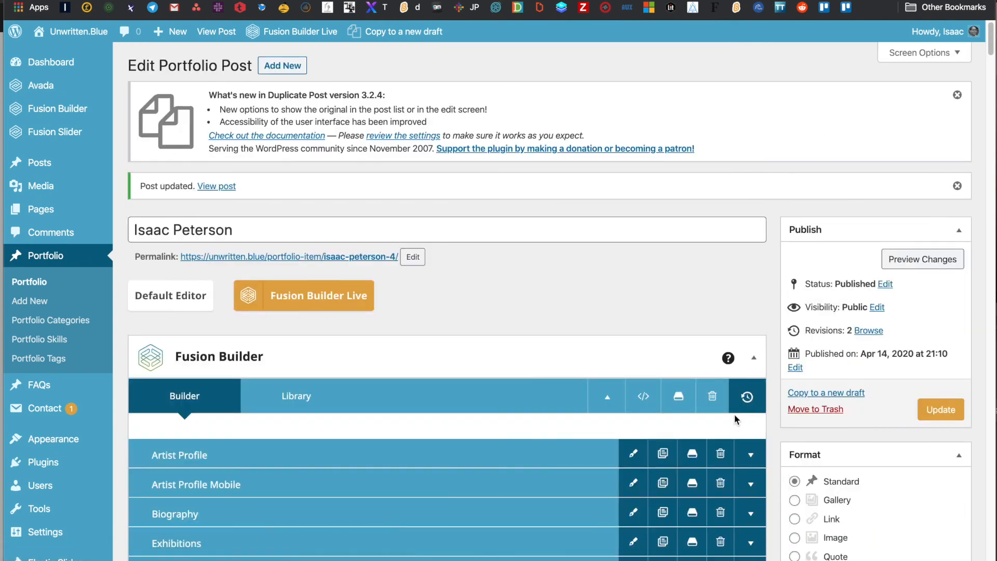
pyautogui.scroll(-10, 660, 441)
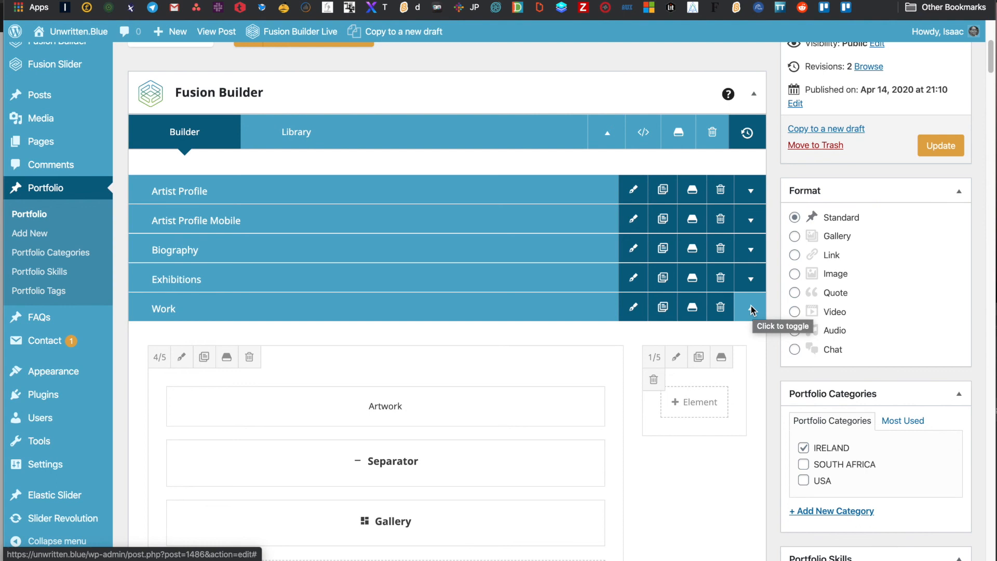
# - Fold the Work container closed so all six builder containers appear collapsed
pyautogui.click(751, 309)
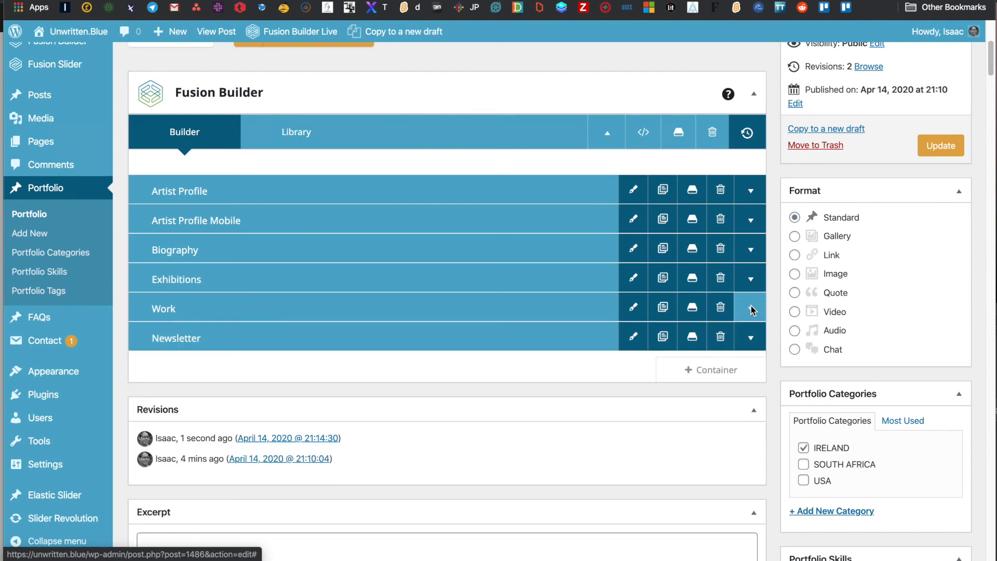
pyautogui.scroll(1, 466, 344)
pyautogui.scroll(5, 466, 344)
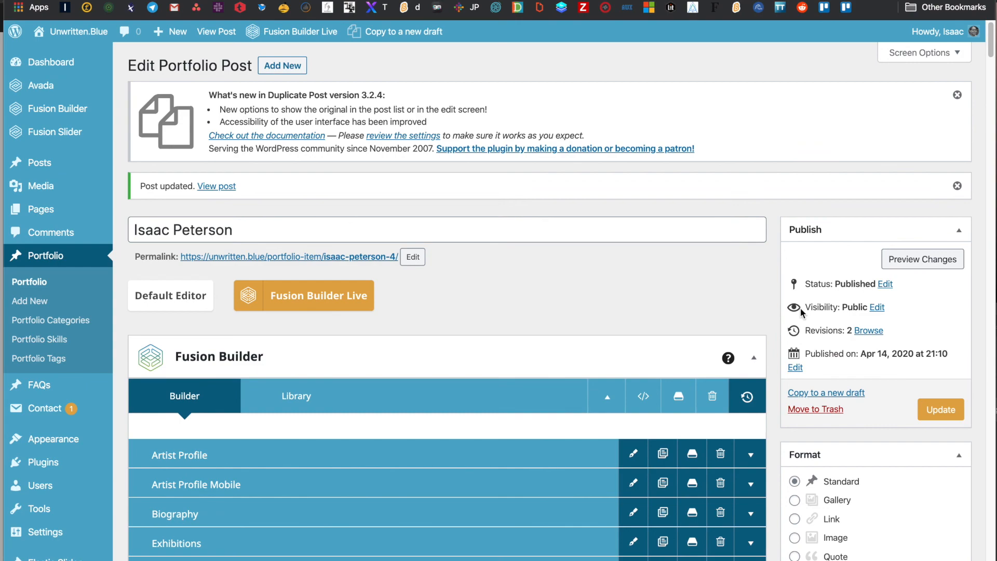
pyautogui.scroll(-3, 849, 316)
pyautogui.scroll(-15, 850, 318)
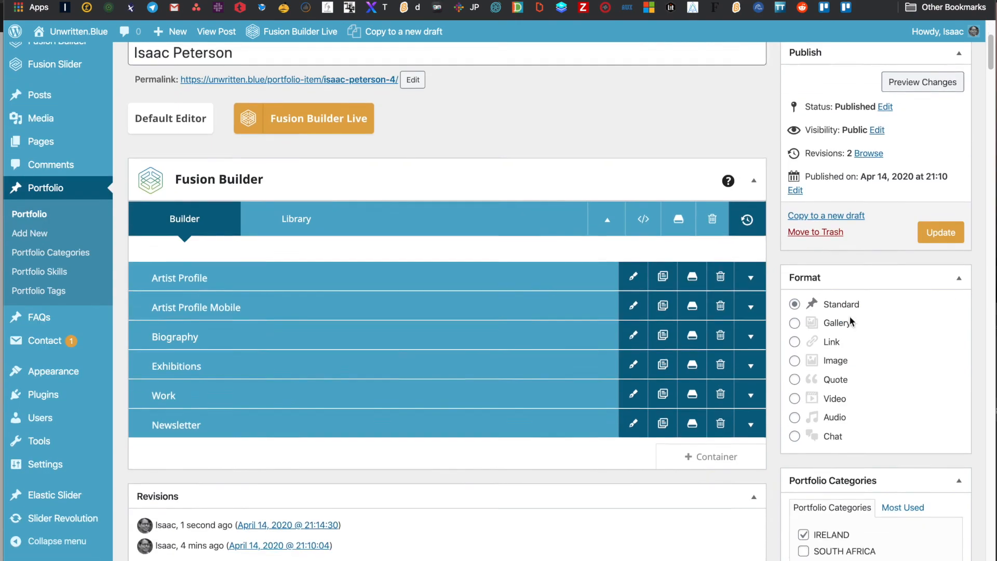
pyautogui.scroll(-7, 850, 317)
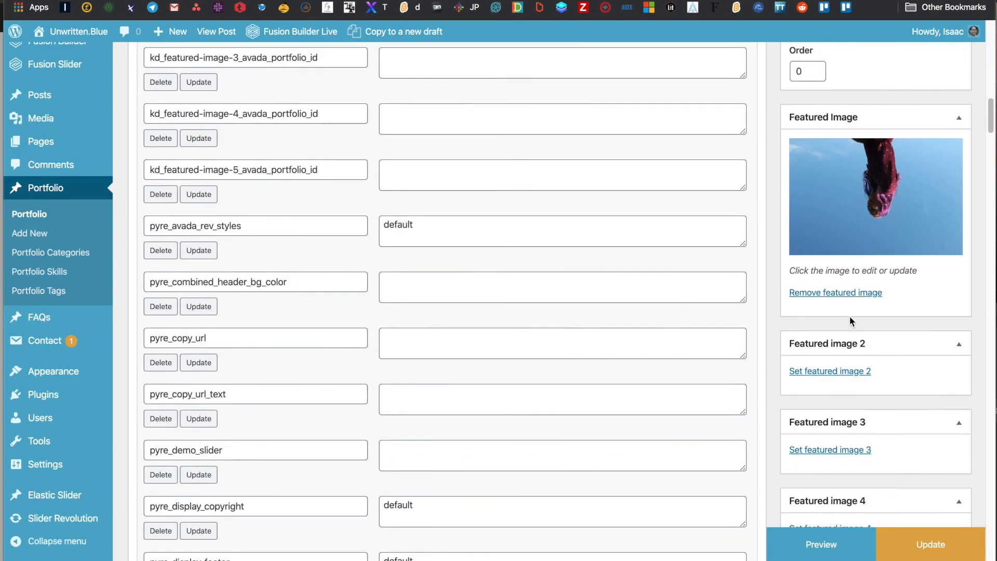
pyautogui.scroll(14, 850, 317)
pyautogui.scroll(1, 849, 316)
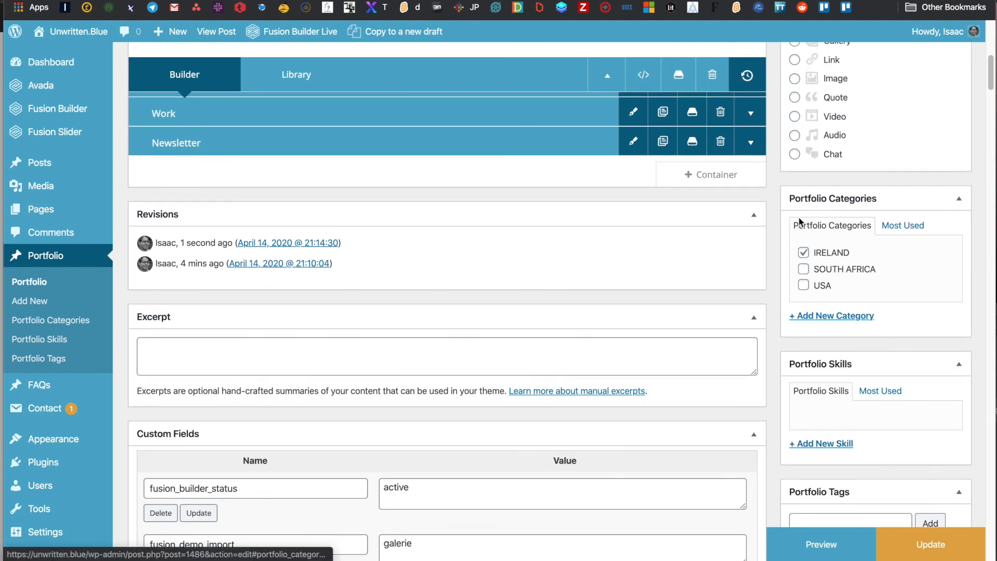
# - Uncheck the IRELAND portfolio category, leaving USA unticked
pyautogui.click(804, 286)
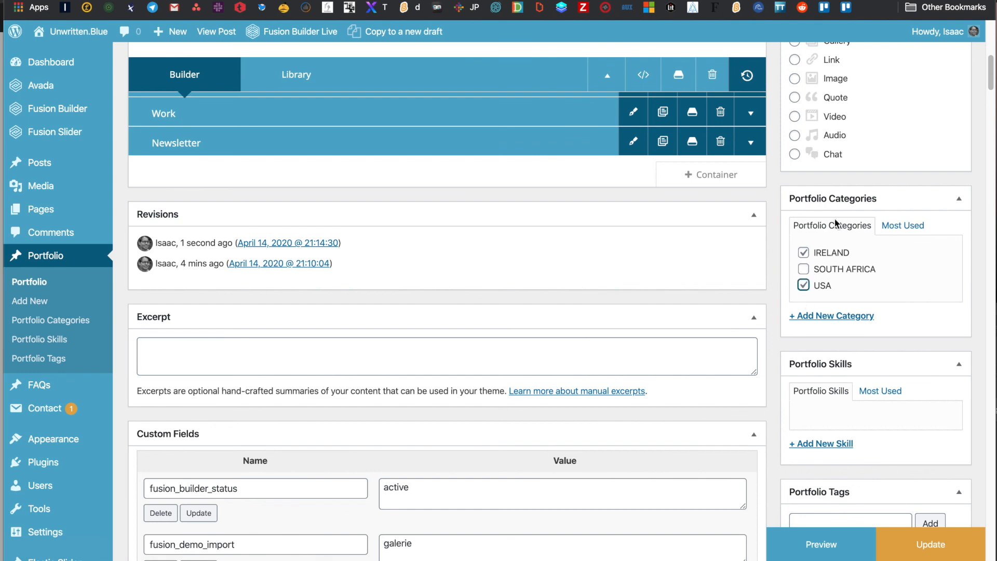
pyautogui.click(803, 253)
pyautogui.click(804, 285)
# - Create and assign a new portfolio category named 'staff'
pyautogui.click(825, 315)
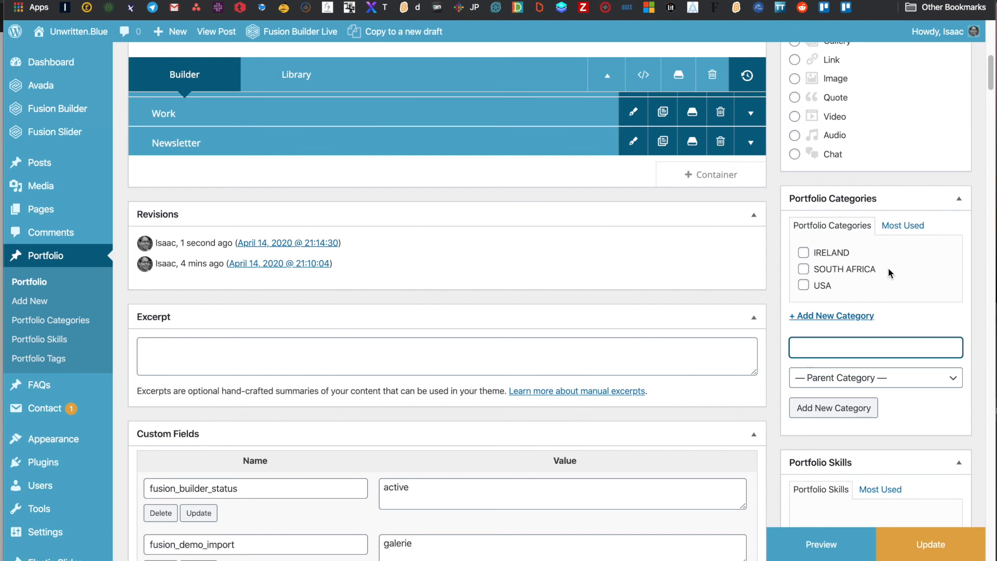
pyautogui.write('staff')
pyautogui.click(851, 414)
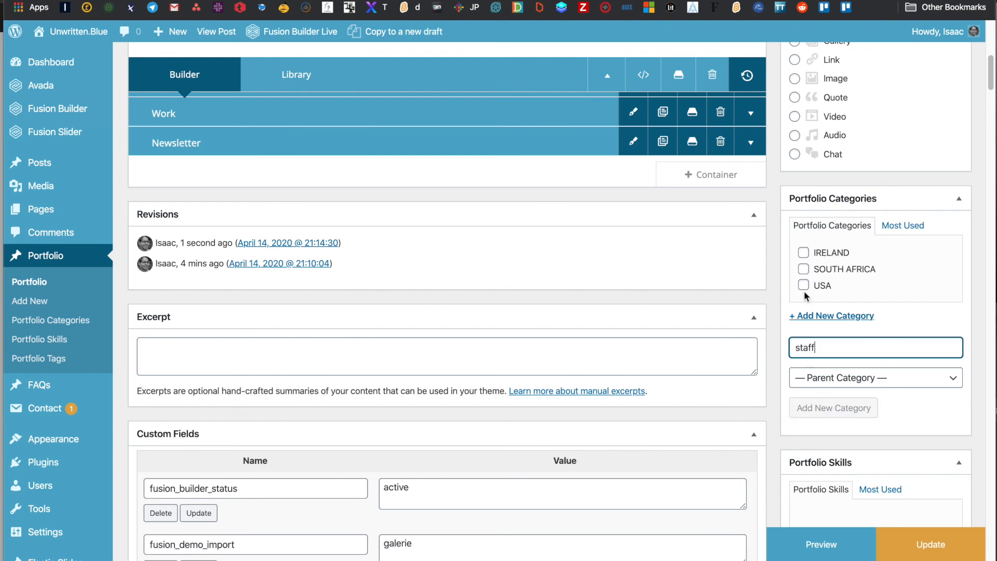
pyautogui.scroll(-10, 786, 278)
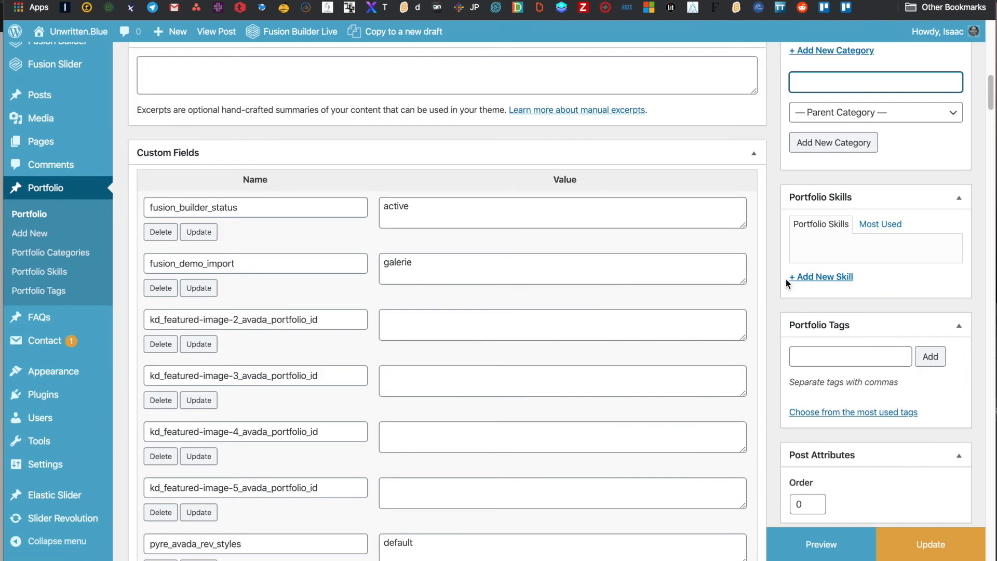
pyautogui.scroll(-5, 787, 279)
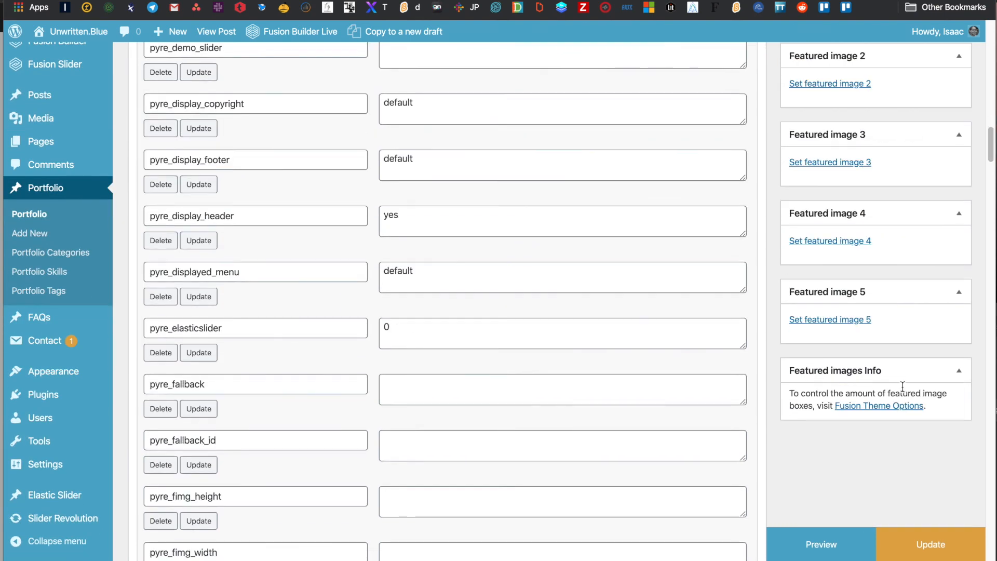
pyautogui.scroll(15, 570, 352)
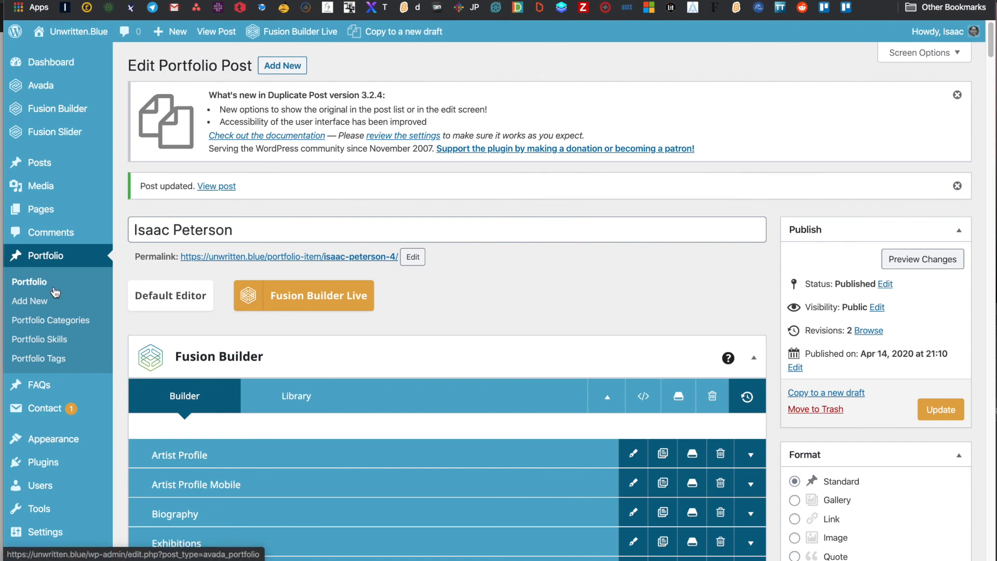
# - Update the published portfolio post to save all the changes
pyautogui.scroll(-1, 411, 351)
pyautogui.scroll(-3, 410, 351)
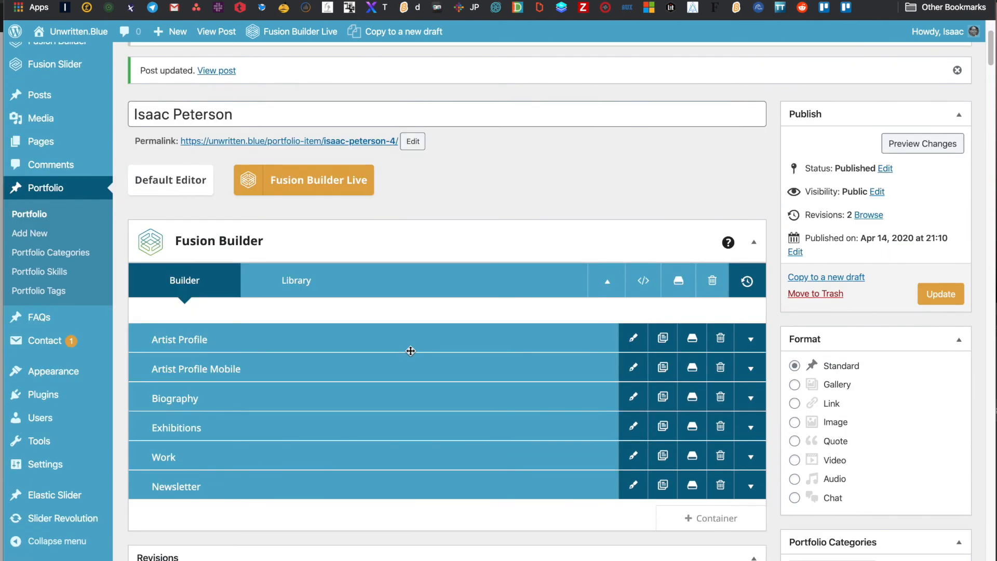
pyautogui.scroll(-1, 410, 352)
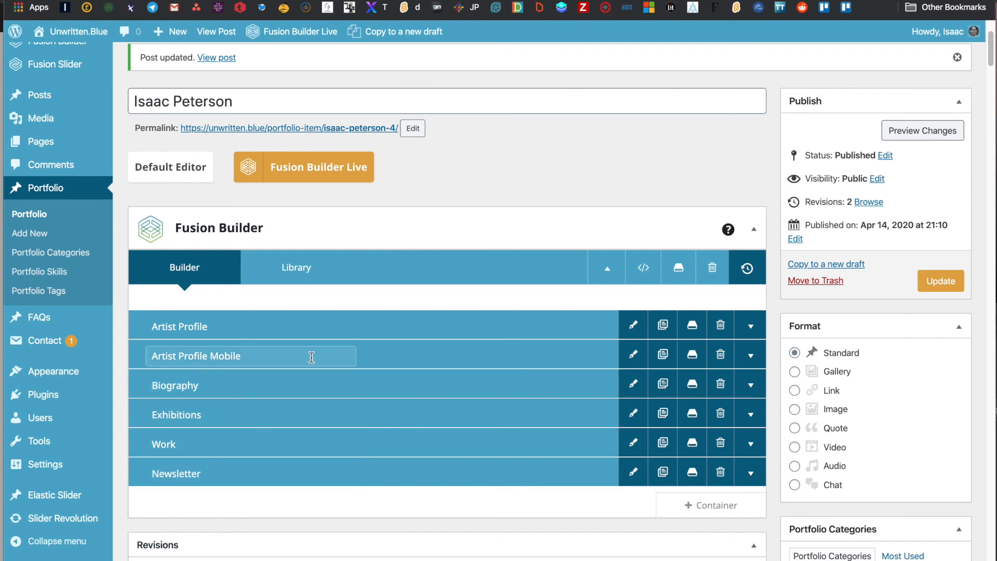
pyautogui.click(942, 274)
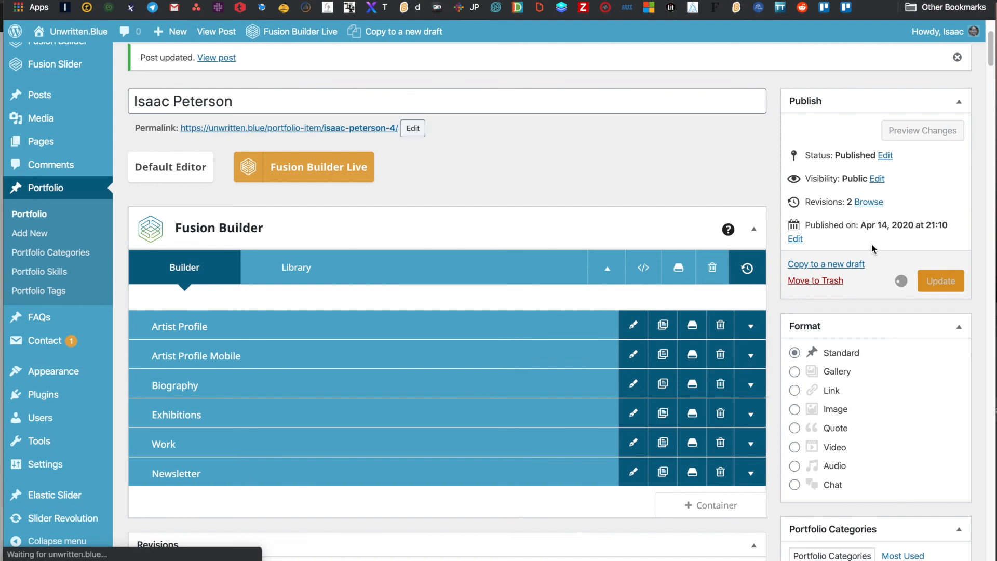